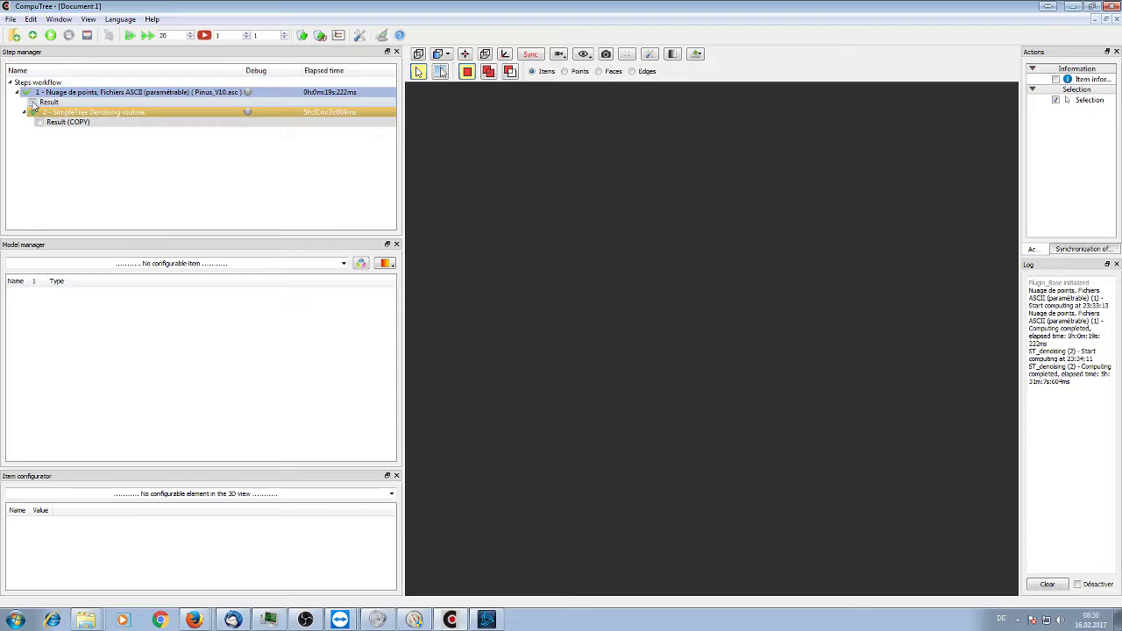
# - Display the Point scene from the result of the Pinus_V10.asc import step and bring the whole tree into view
pyautogui.click(32, 103)
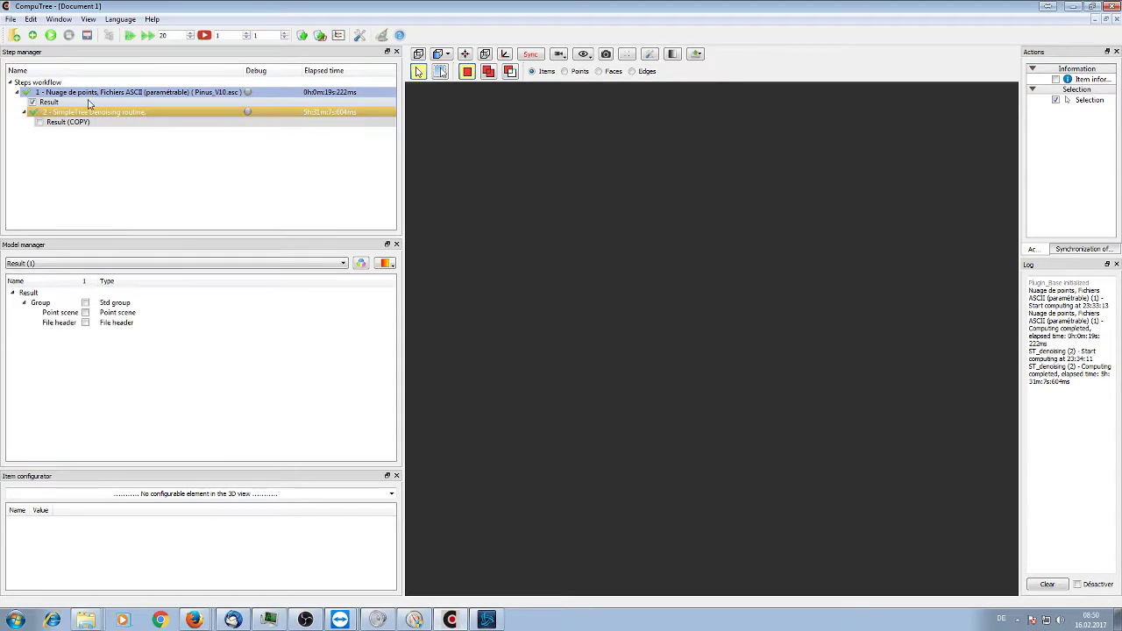
pyautogui.click(85, 313)
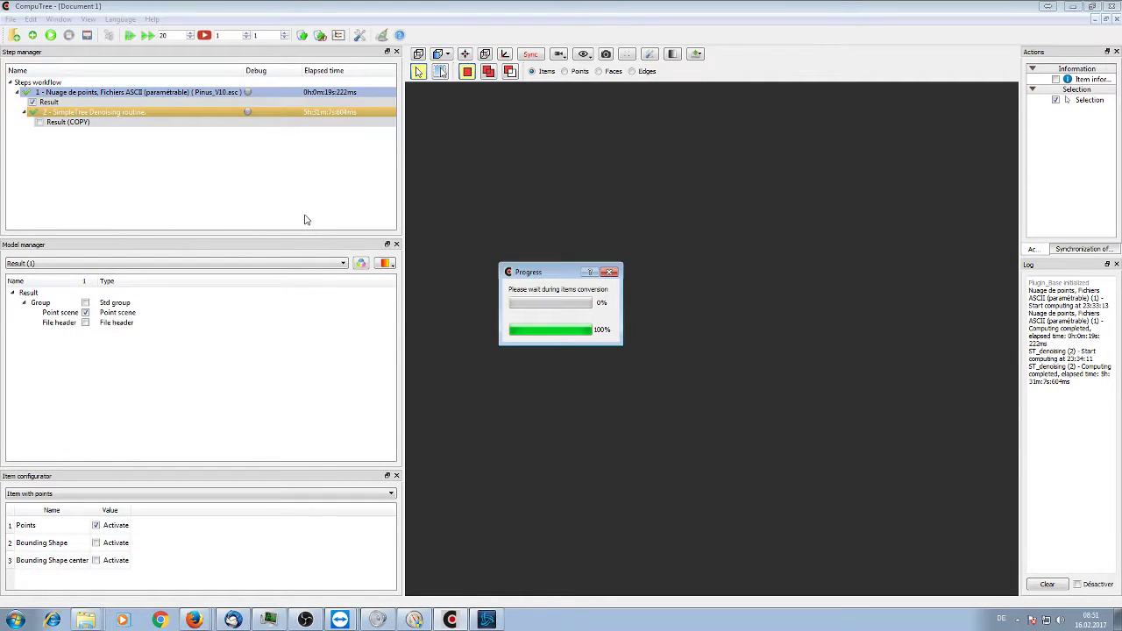
pyautogui.scroll(-6, 543, 203)
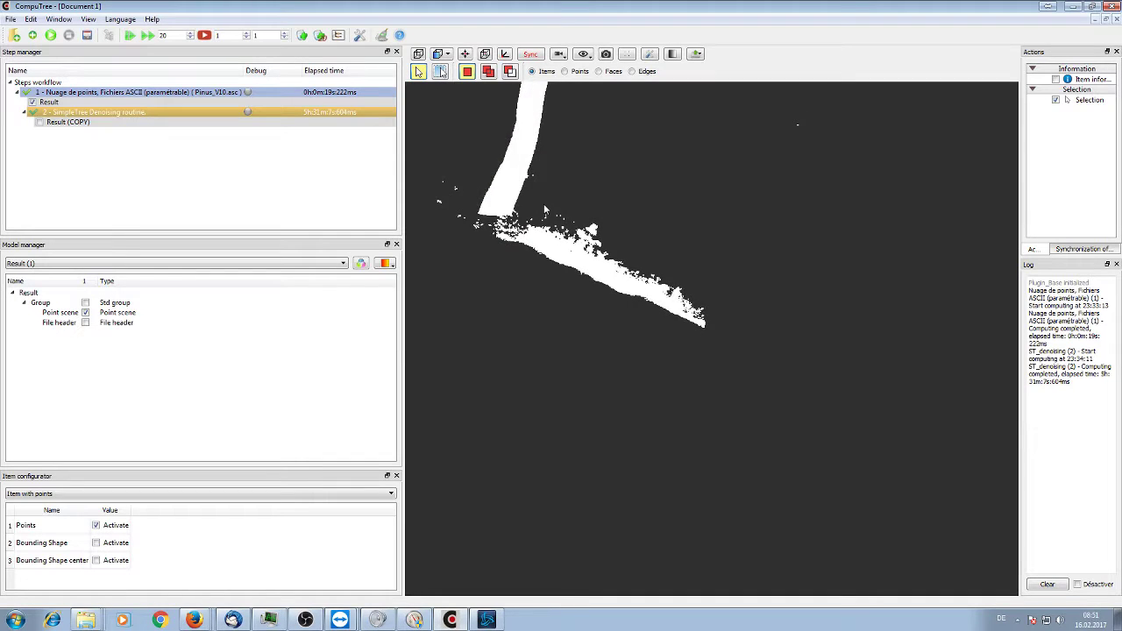
pyautogui.moveTo(549, 204); pyautogui.dragTo(623, 360)
pyautogui.scroll(2, 624, 359)
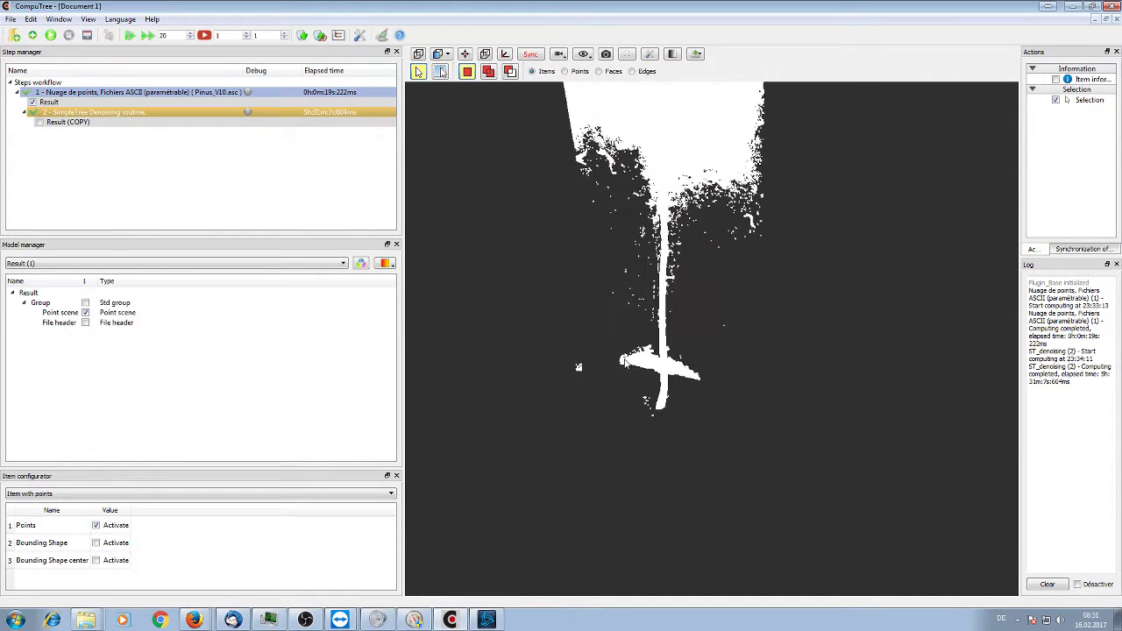
# - Examine the branches and the scattered noise points in the crown of the raw point cloud up close
pyautogui.scroll(5, 673, 334)
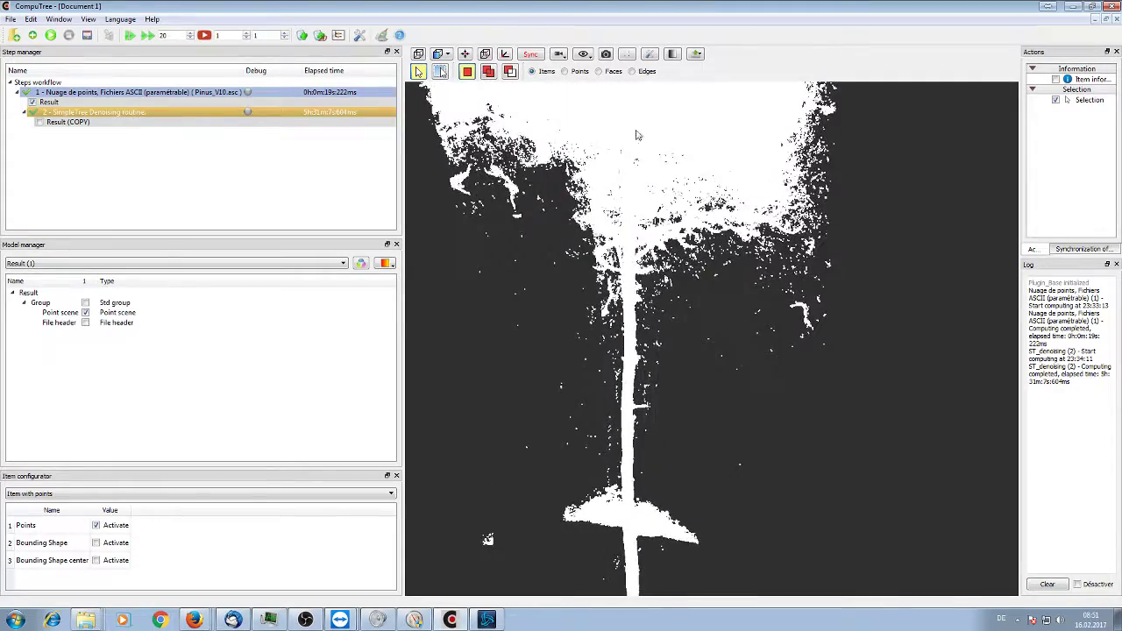
pyautogui.scroll(8, 673, 333)
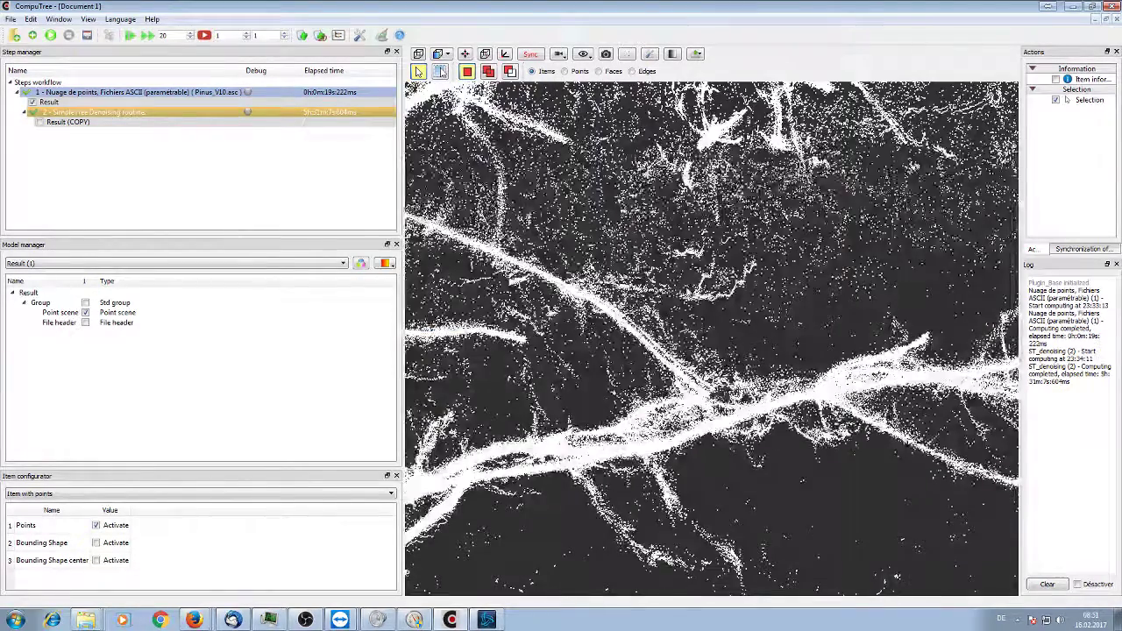
pyautogui.scroll(8, 673, 334)
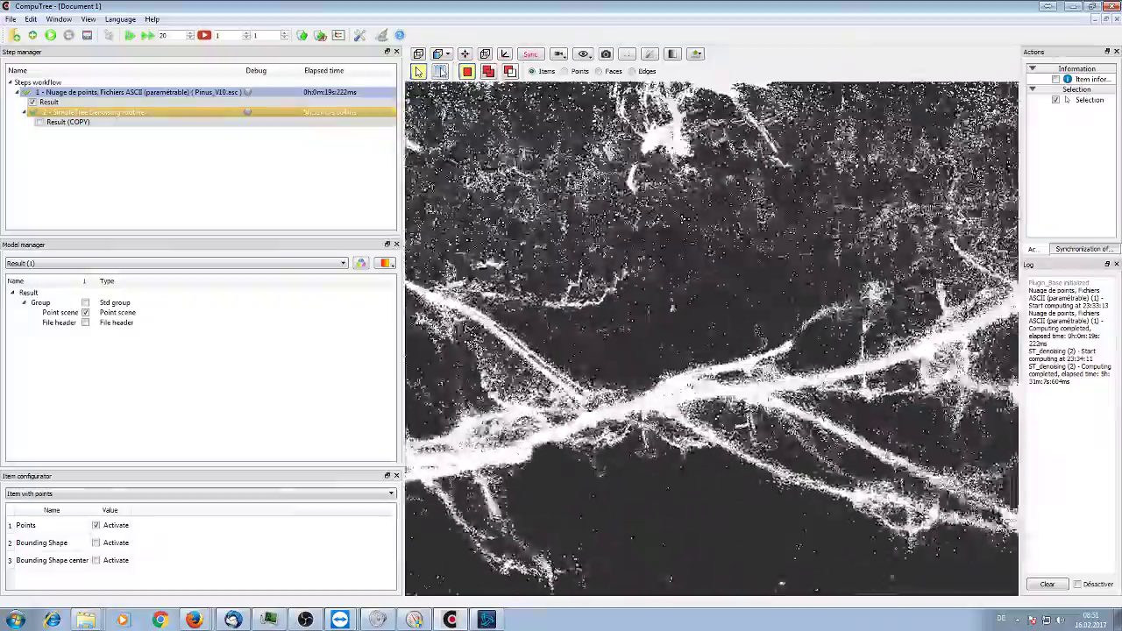
pyautogui.scroll(8, 673, 334)
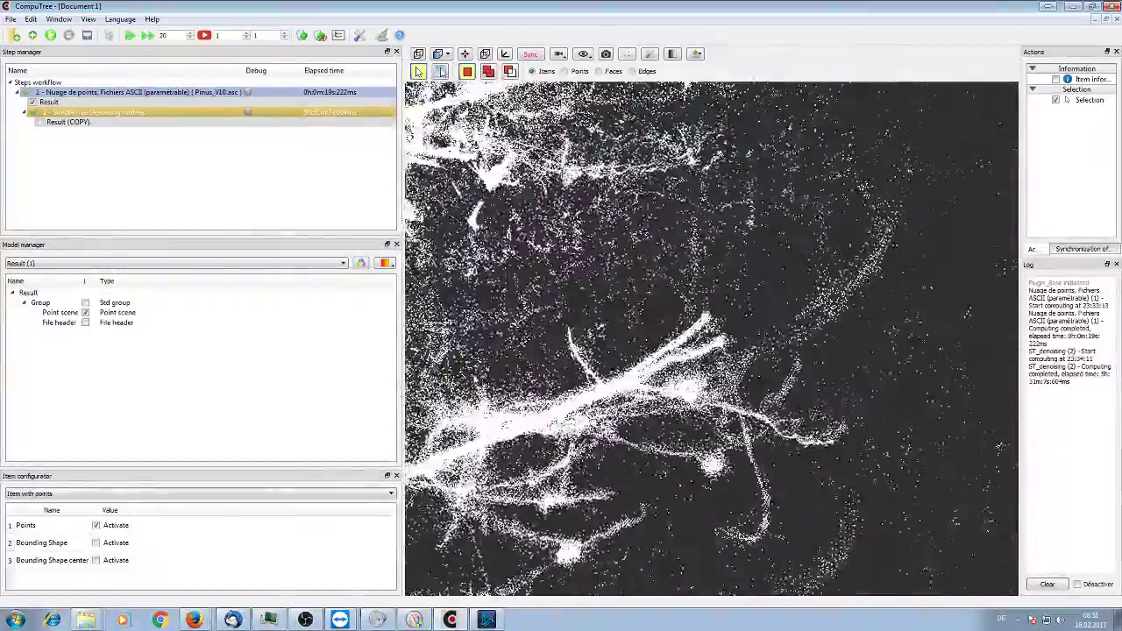
pyautogui.scroll(8, 673, 334)
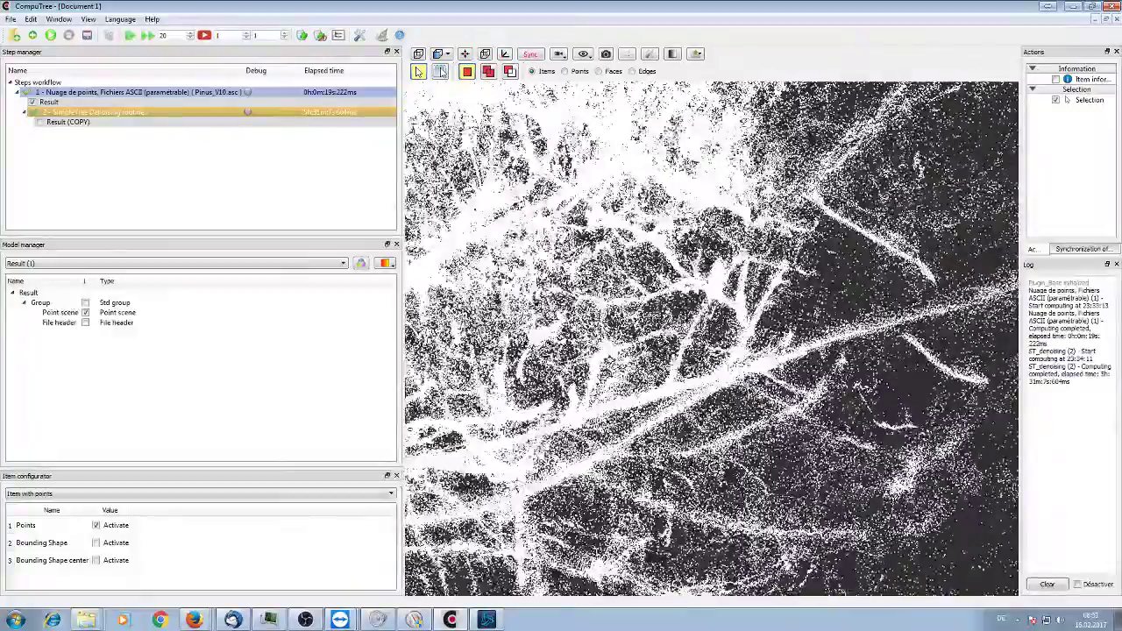
pyautogui.scroll(8, 711, 338)
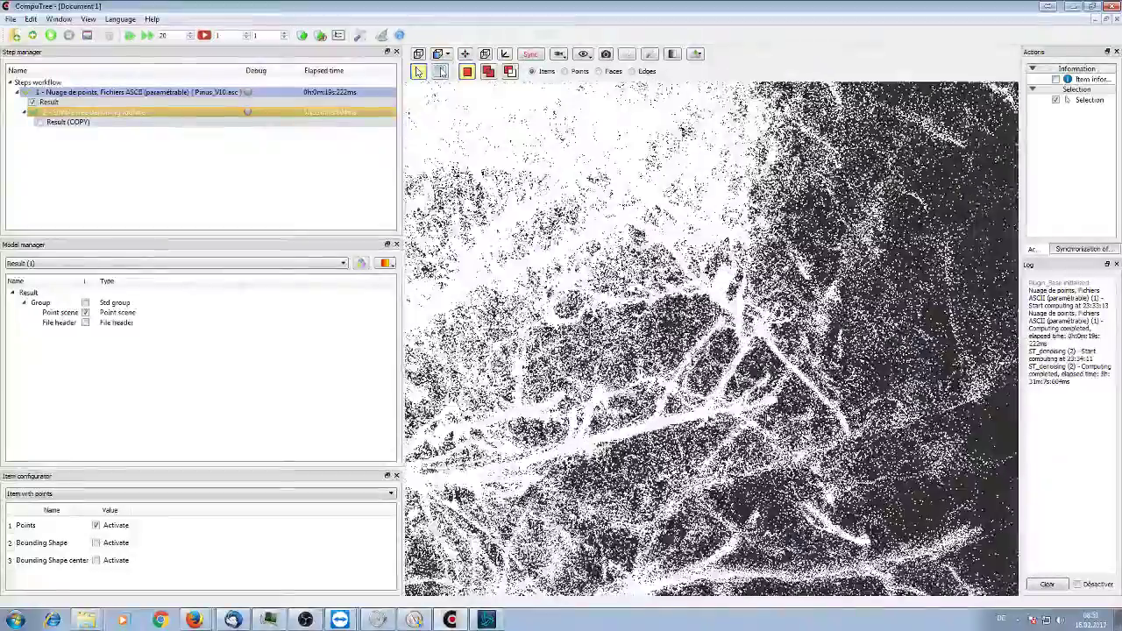
pyautogui.scroll(8, 710, 338)
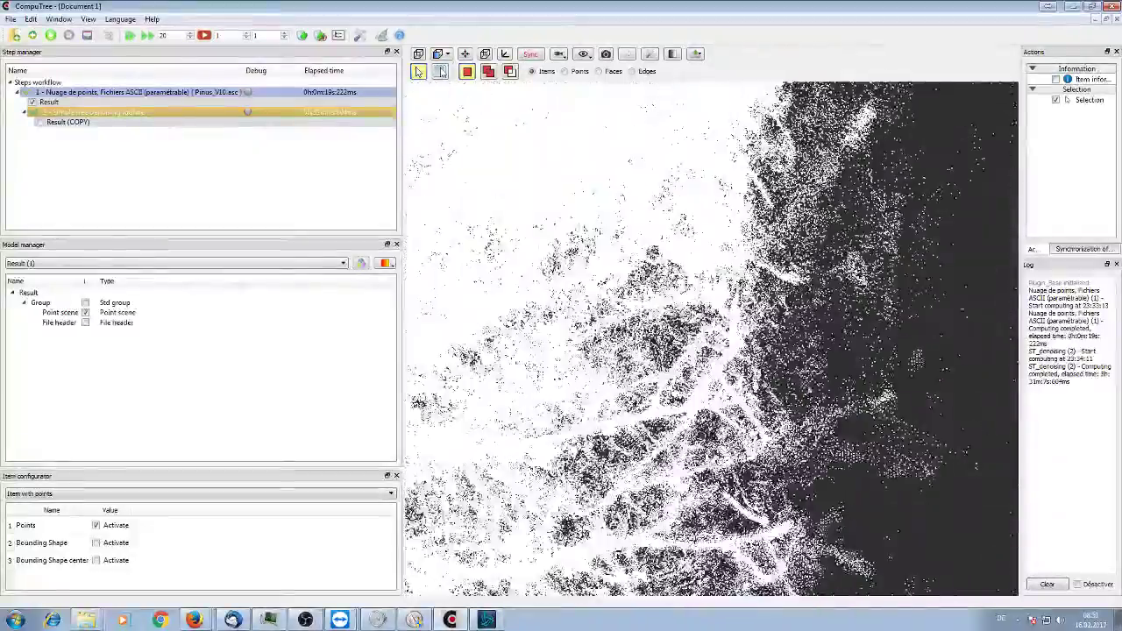
pyautogui.scroll(8, 711, 339)
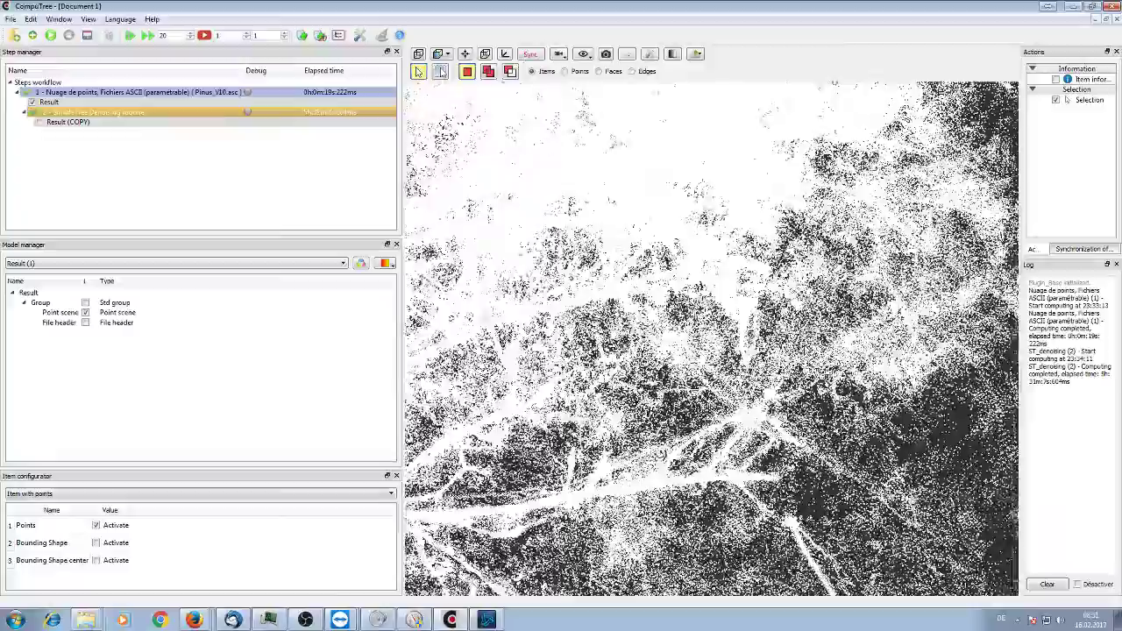
pyautogui.scroll(8, 784, 340)
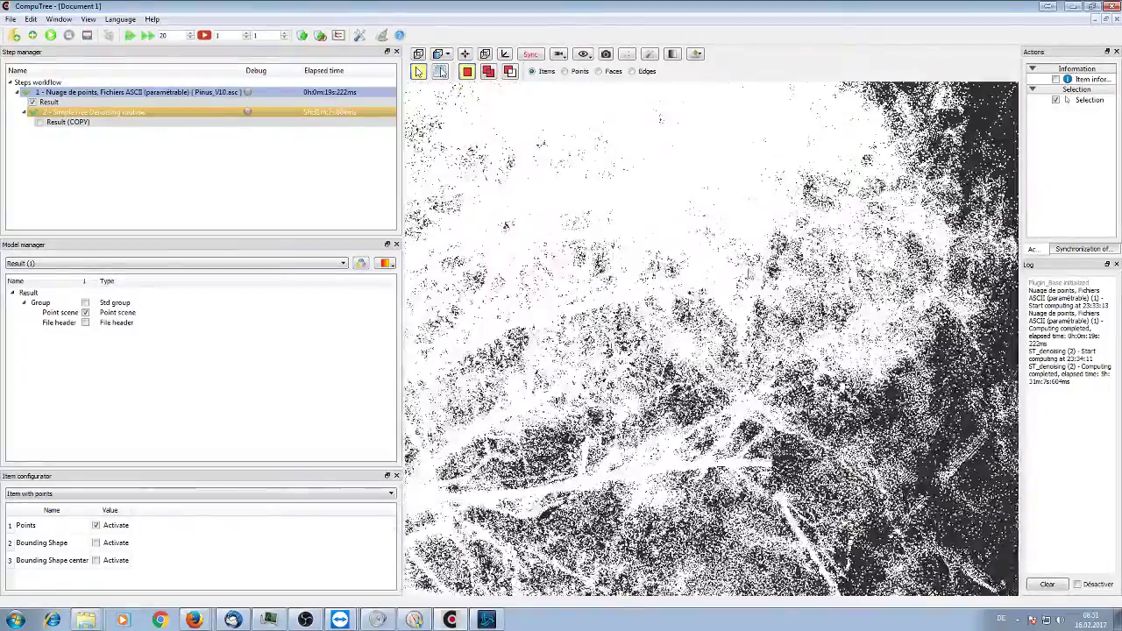
pyautogui.scroll(8, 784, 341)
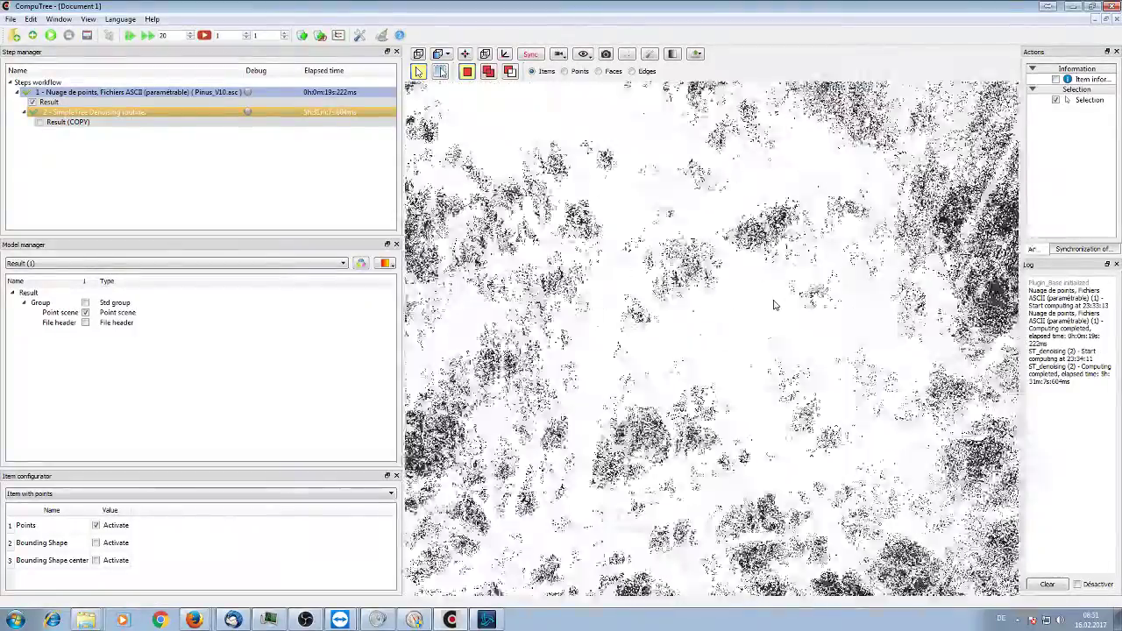
pyautogui.scroll(8, 774, 305)
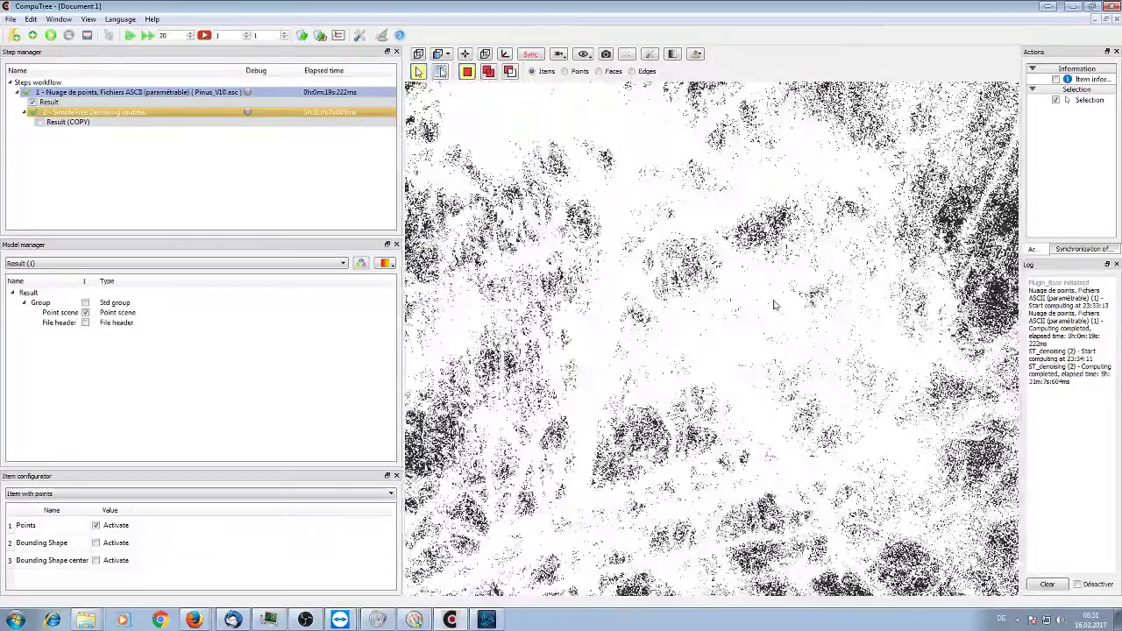
pyautogui.scroll(4, 749, 257)
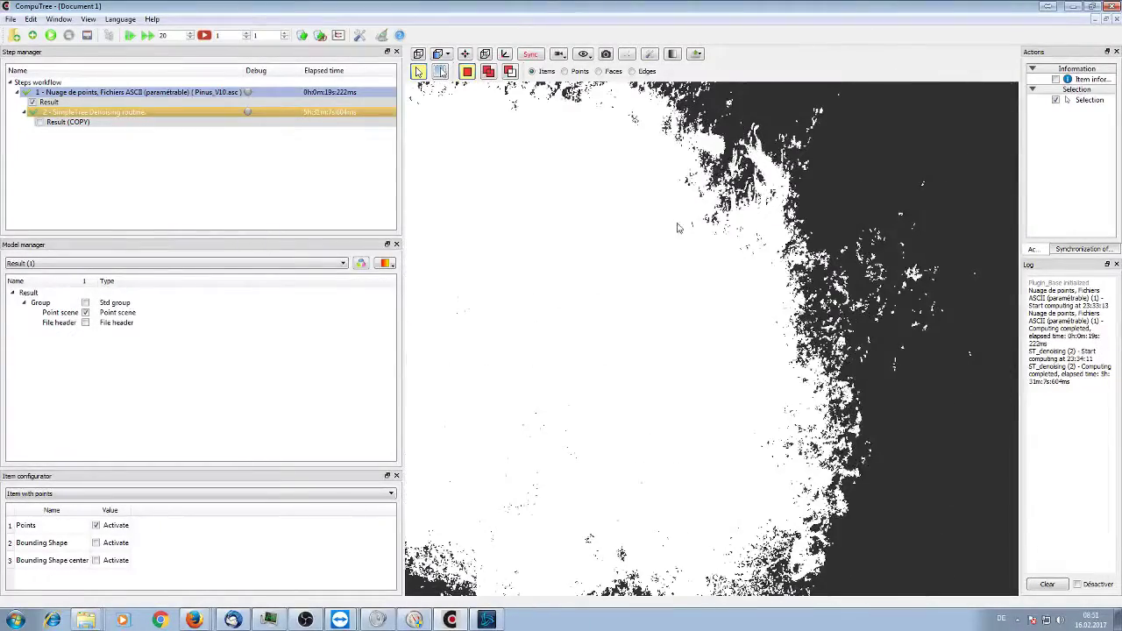
# - Review the parameters of the Belton et al. denoising step using the denoising result's Point scene as input, then cancel without adding it
pyautogui.click(32, 35)
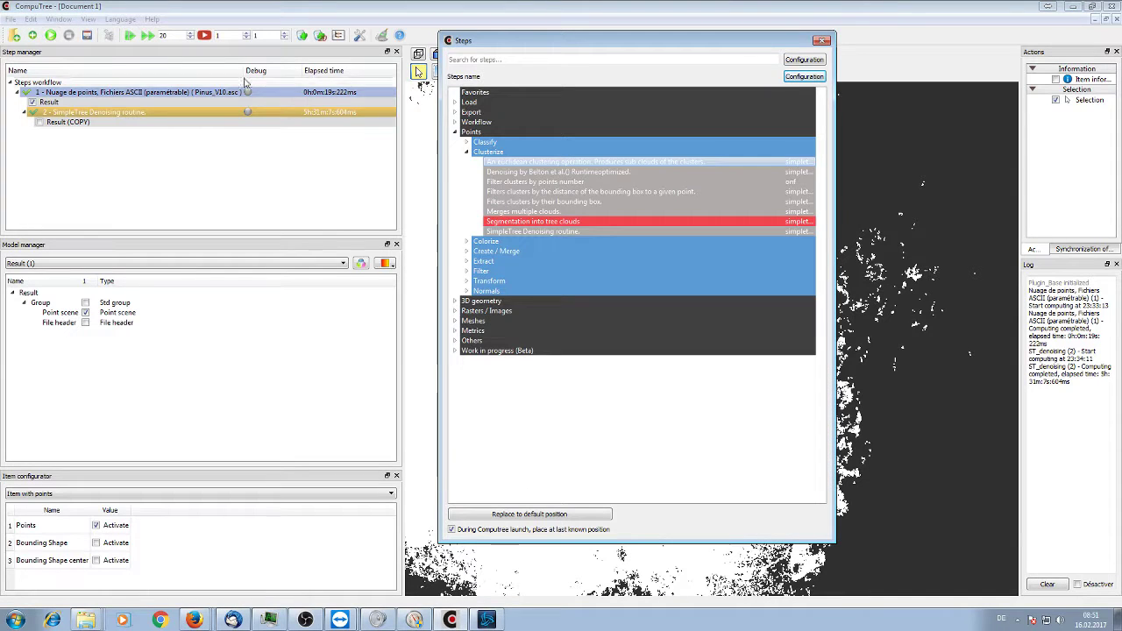
pyautogui.doubleClick(550, 174)
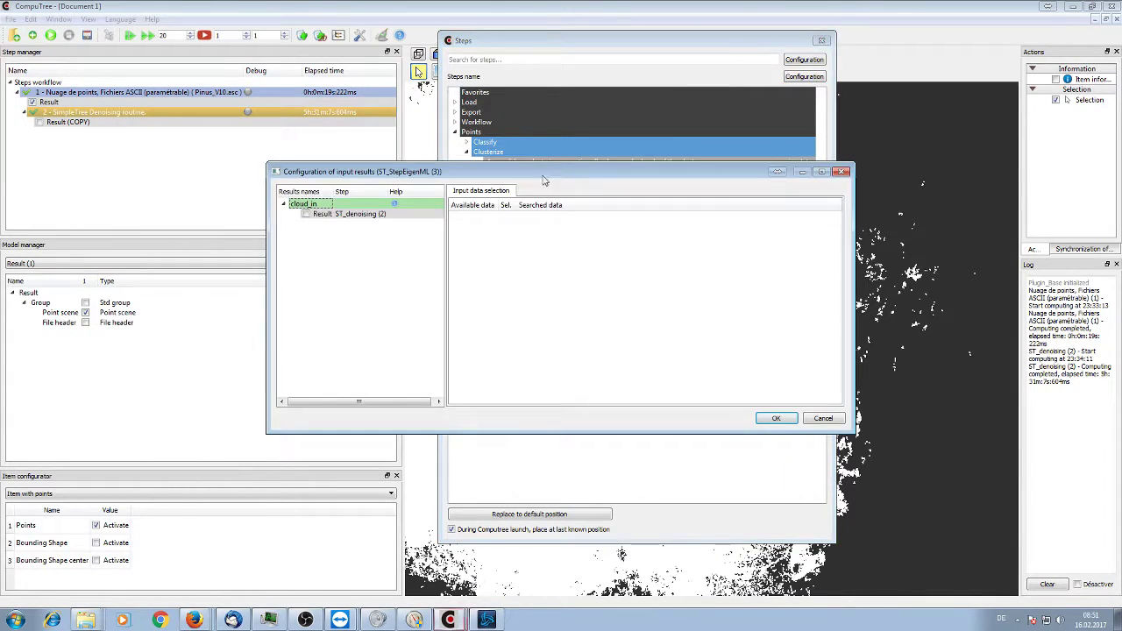
pyautogui.click(305, 215)
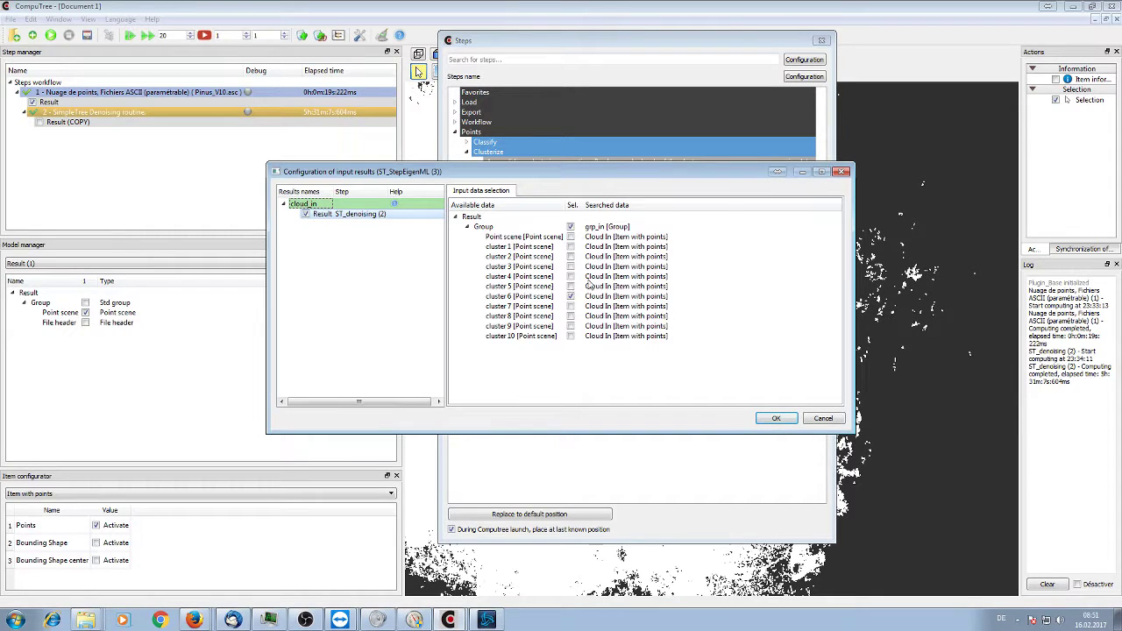
pyautogui.click(571, 238)
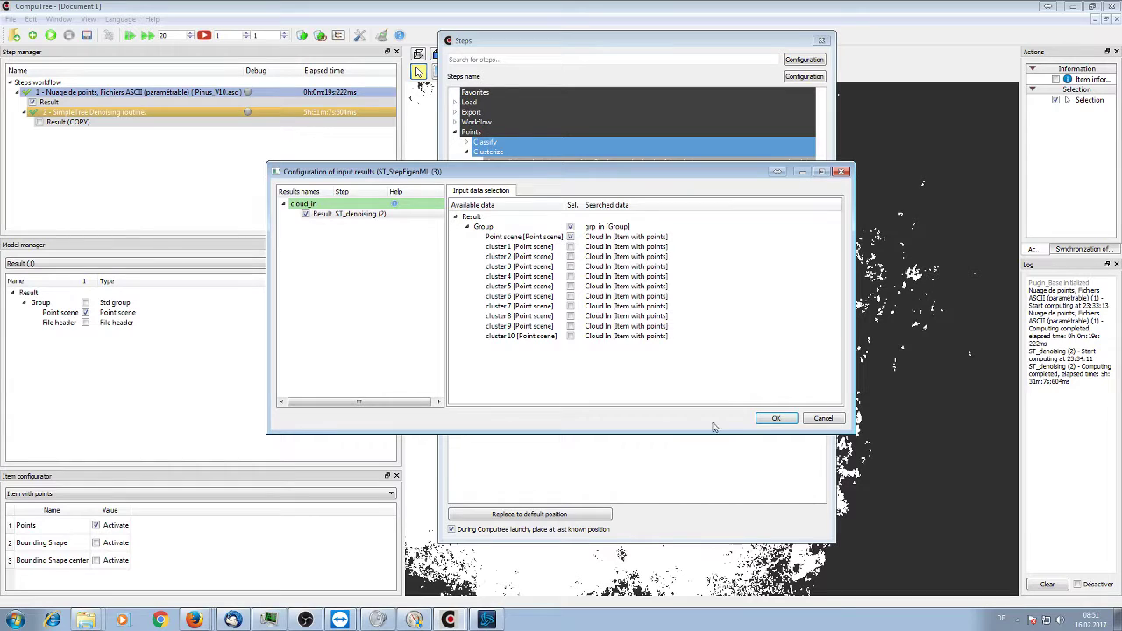
pyautogui.click(775, 419)
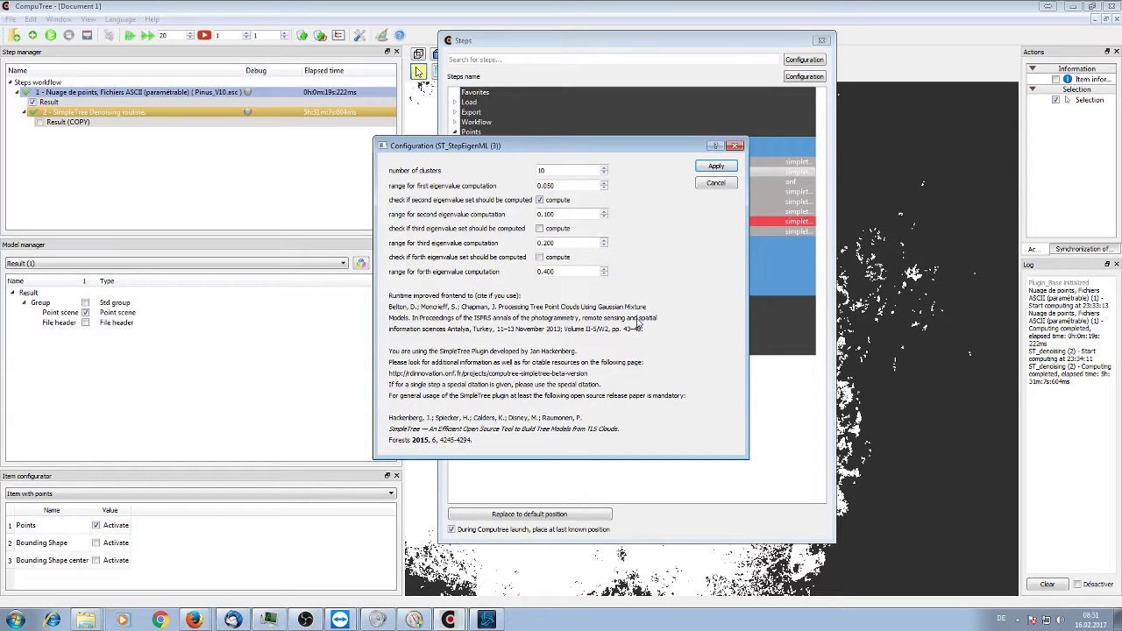
pyautogui.click(735, 146)
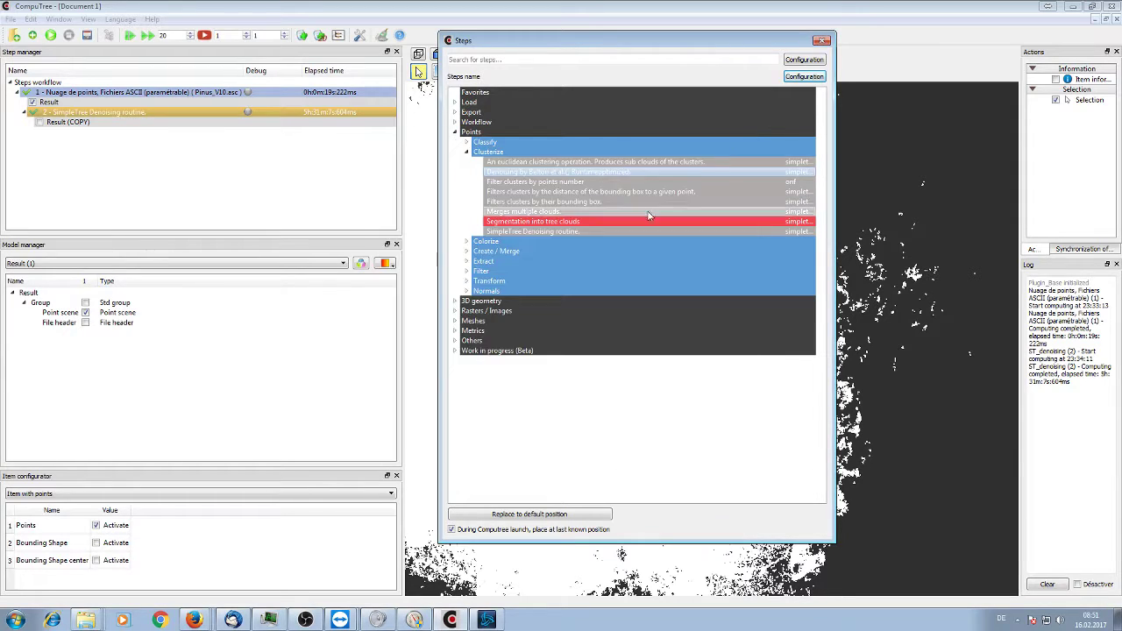
# - Review the cluster number and range settings of the SimpleTree Denoising routine with Point scene as input, then cancel the configuration
pyautogui.doubleClick(582, 231)
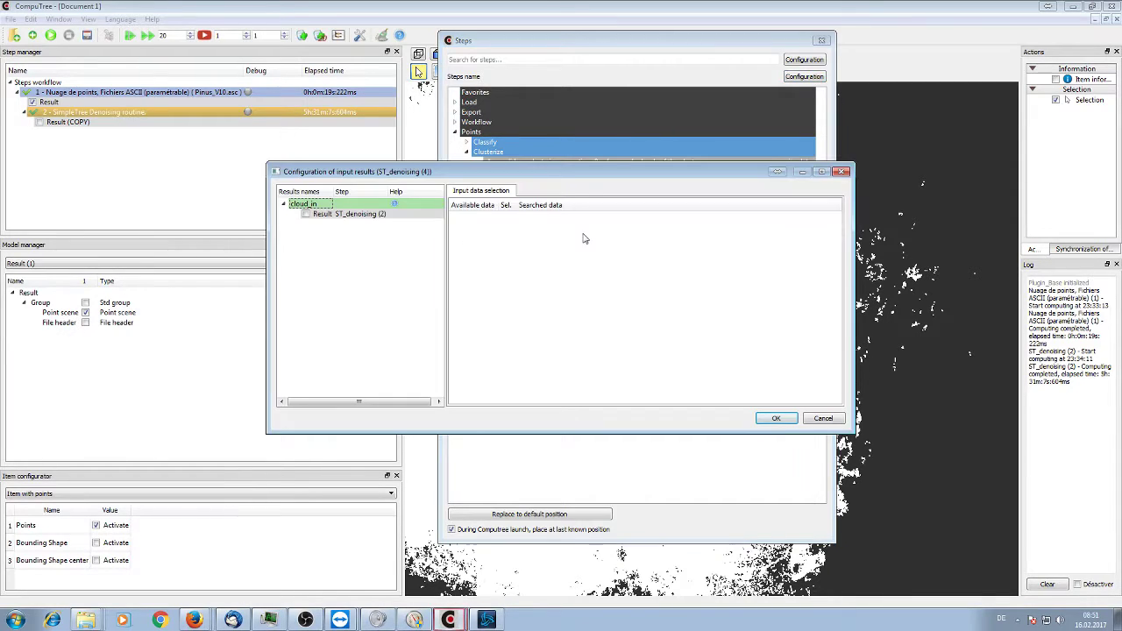
pyautogui.click(305, 214)
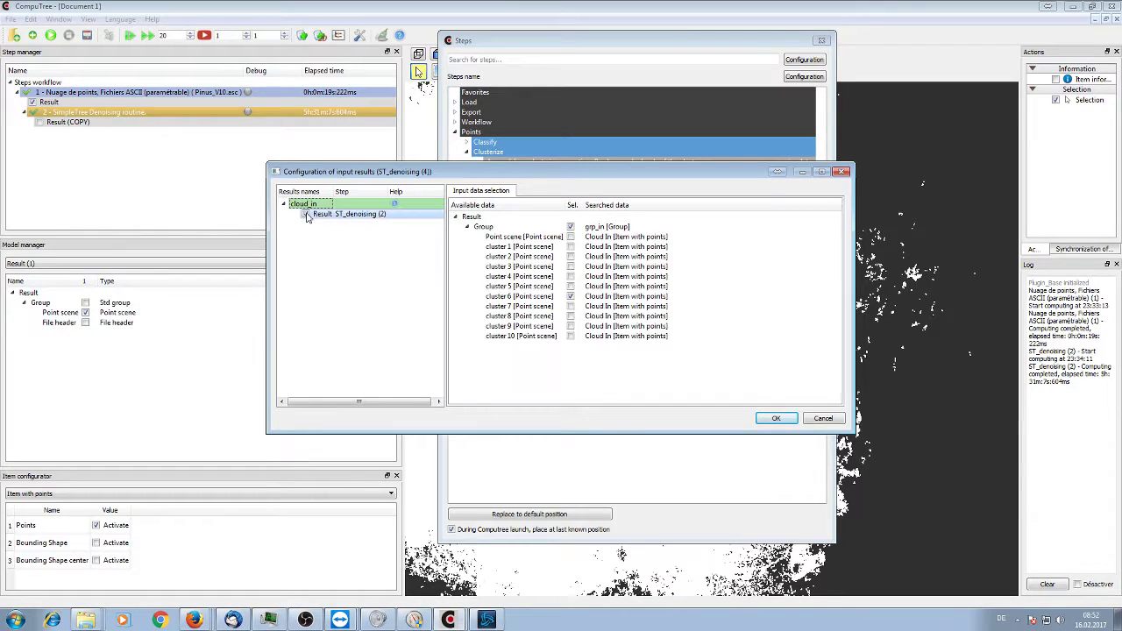
pyautogui.click(571, 237)
pyautogui.click(777, 419)
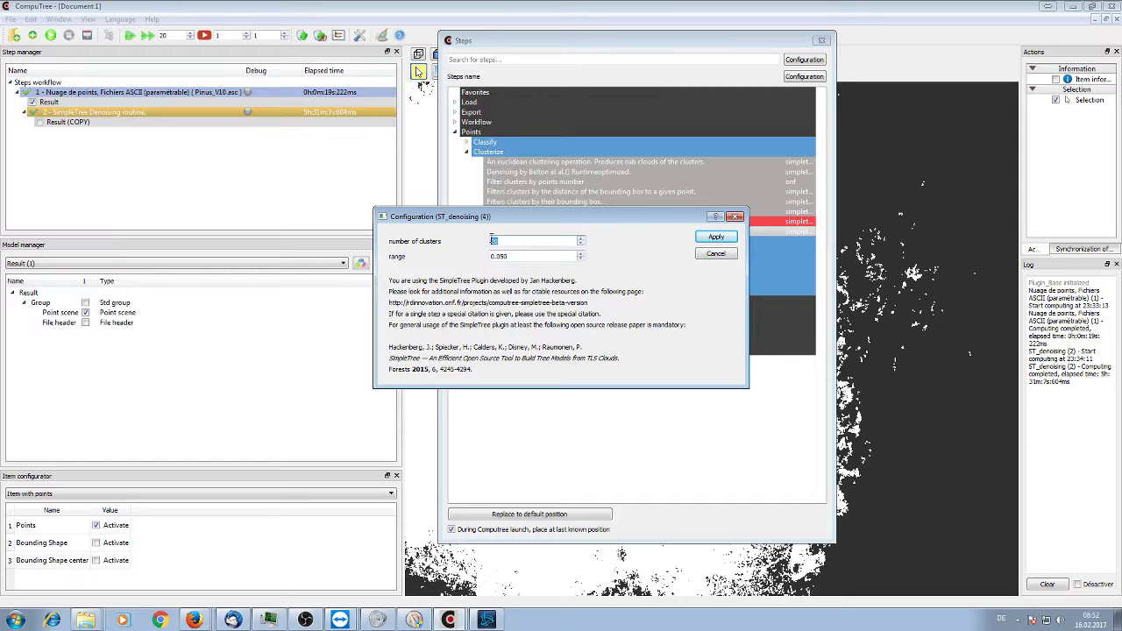
pyautogui.moveTo(493, 240); pyautogui.dragTo(522, 255)
pyautogui.click(734, 217)
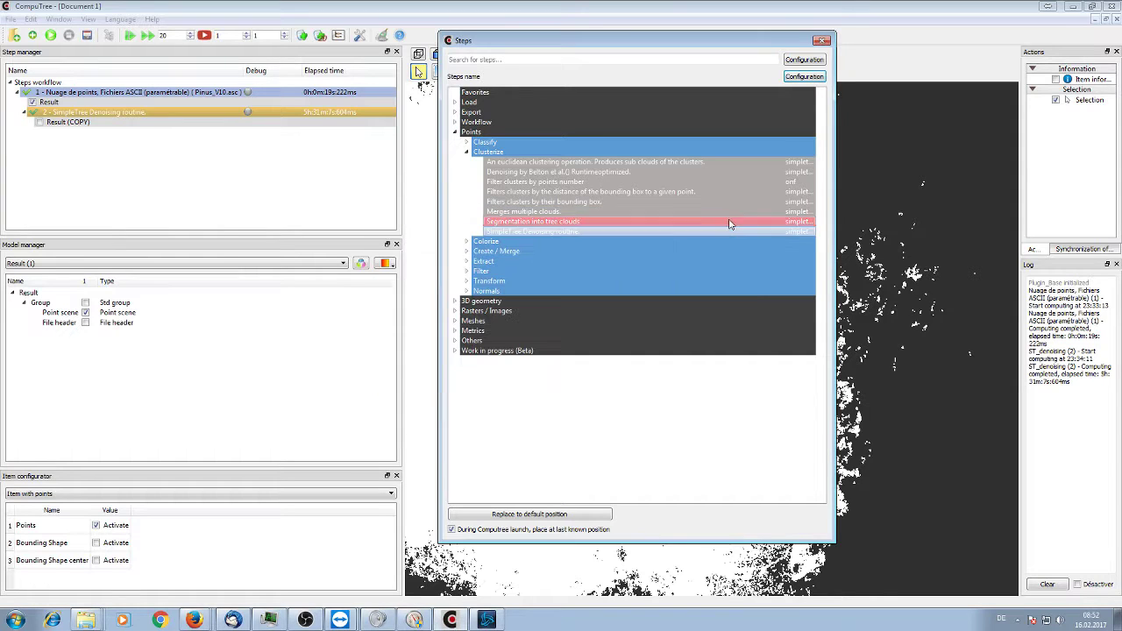
# - Load Result (COPY) of the SimpleTree Denoising routine into the model manager, hide its Point scene and close the step list
pyautogui.click(38, 123)
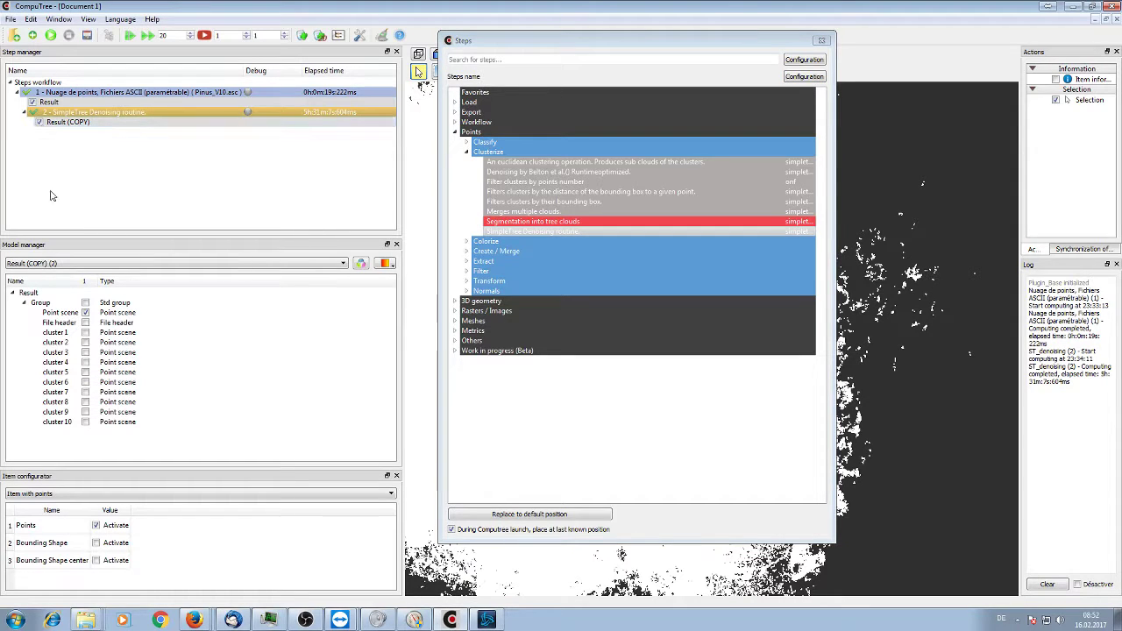
pyautogui.click(85, 313)
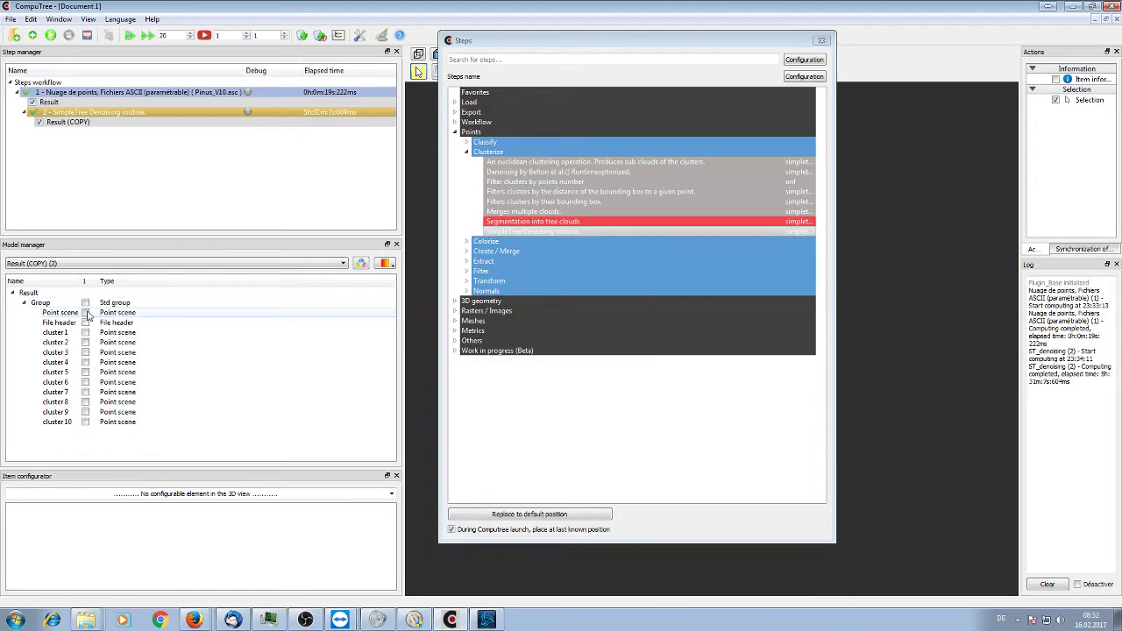
pyautogui.click(821, 40)
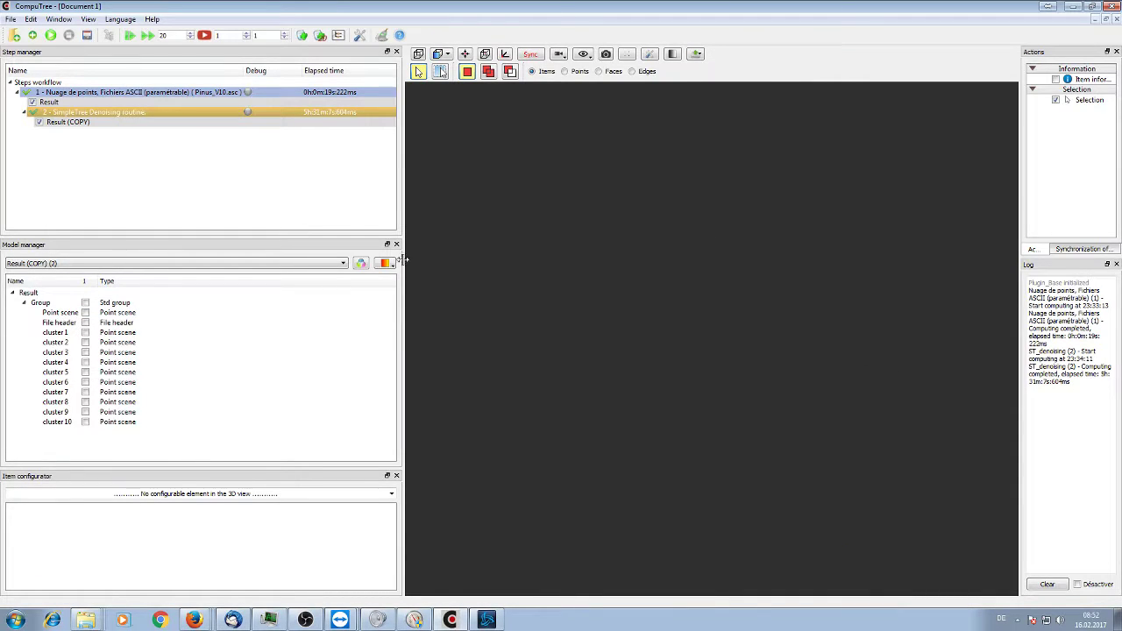
# - Display cluster 1 of the denoising result and inspect its trunk and branch points from several distances
pyautogui.click(85, 332)
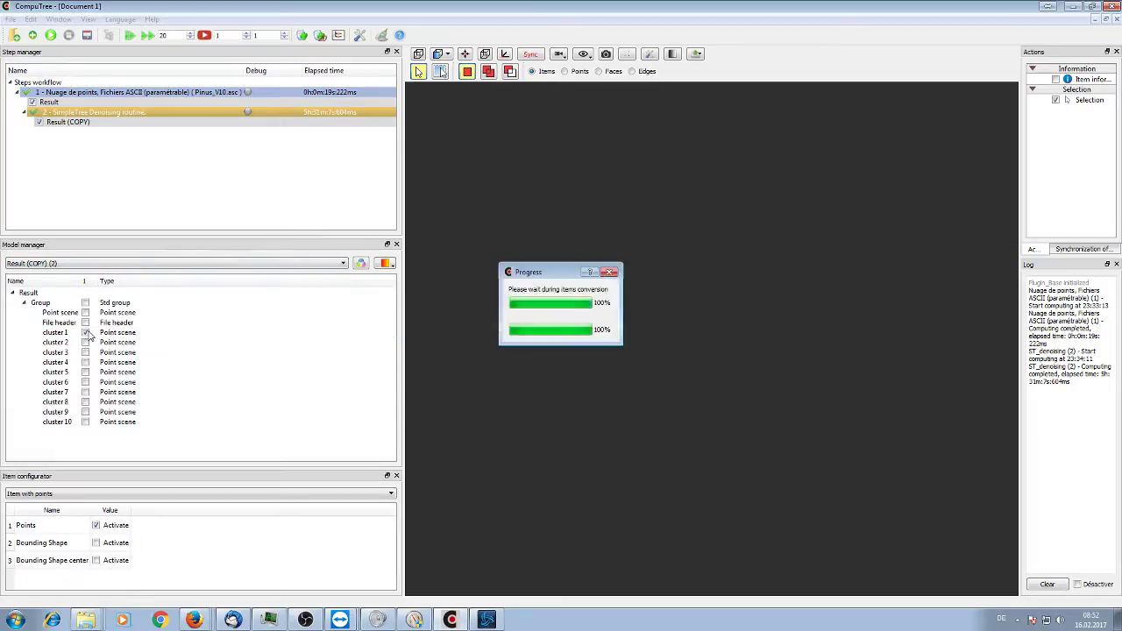
pyautogui.moveTo(653, 387); pyautogui.dragTo(670, 208)
pyautogui.scroll(-4, 789, 259)
pyautogui.scroll(5, 741, 331)
pyautogui.scroll(4, 606, 186)
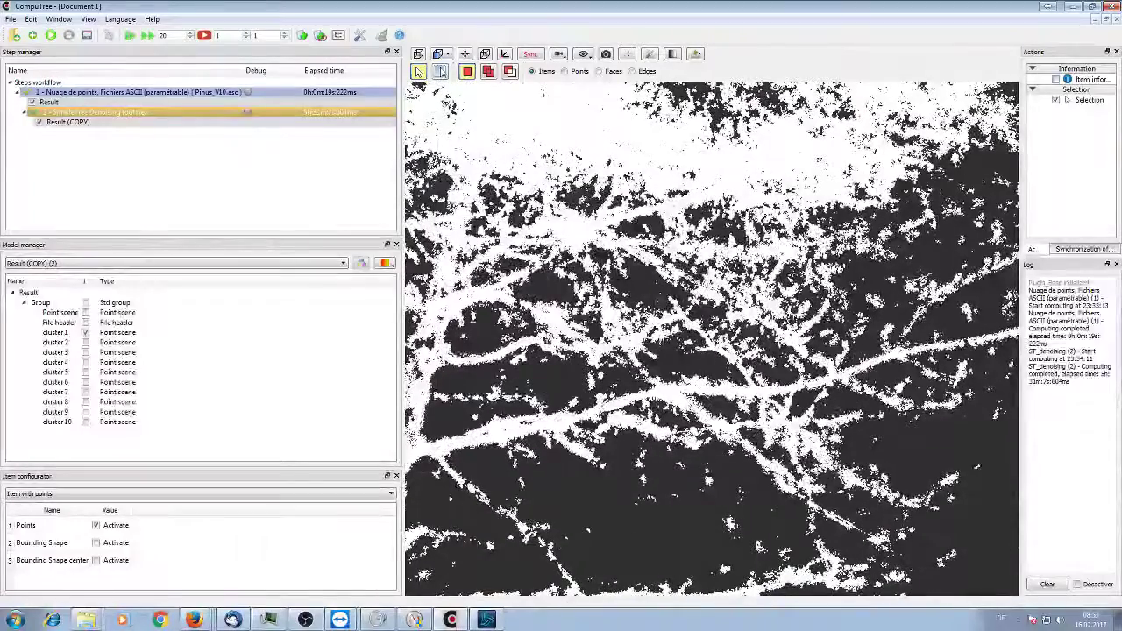
# - Hide cluster 1, display cluster 2 and inspect its points both up close and as a whole
pyautogui.click(85, 332)
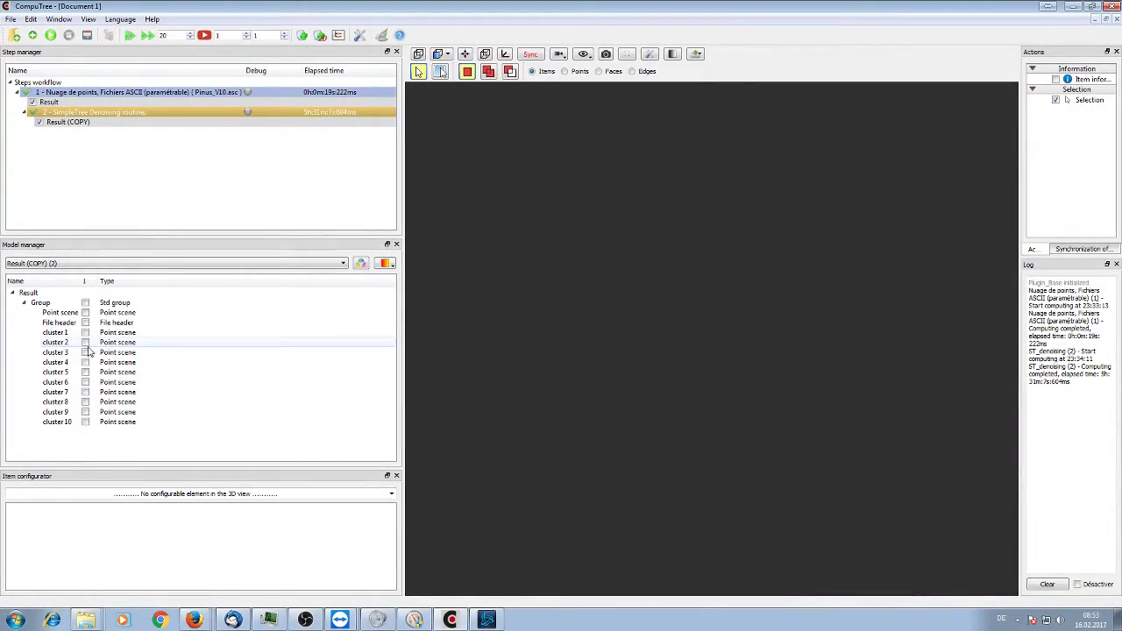
pyautogui.click(85, 342)
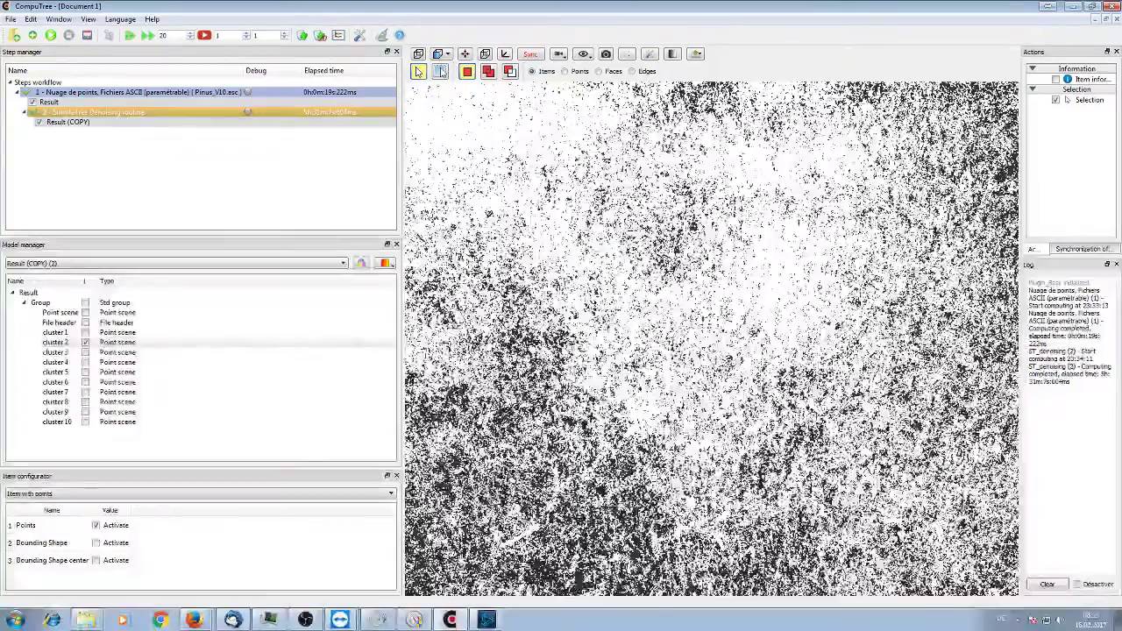
pyautogui.scroll(4, 680, 423)
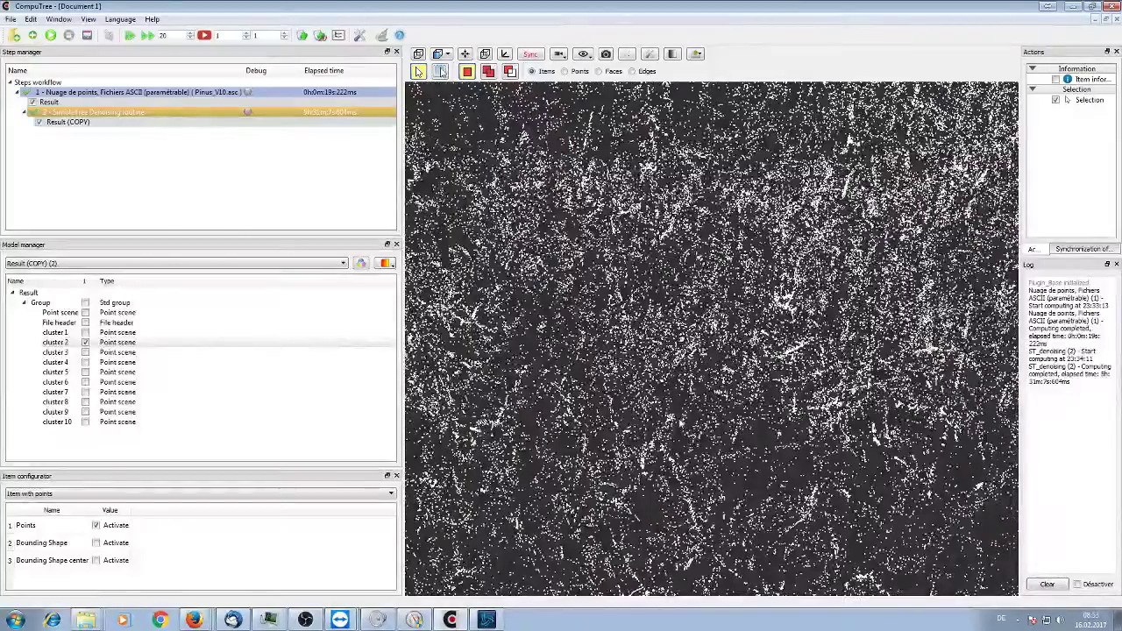
pyautogui.scroll(-5, 628, 394)
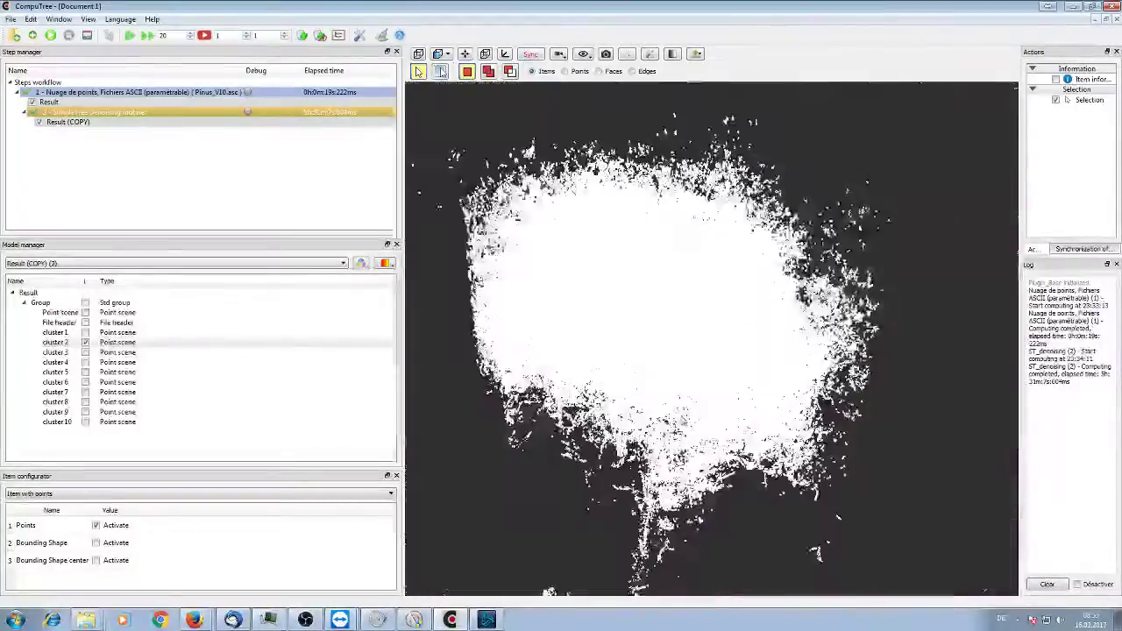
# - Examine cluster 2 as a whole and its trunk points up close, and hide the cluster
pyautogui.scroll(-5, 629, 394)
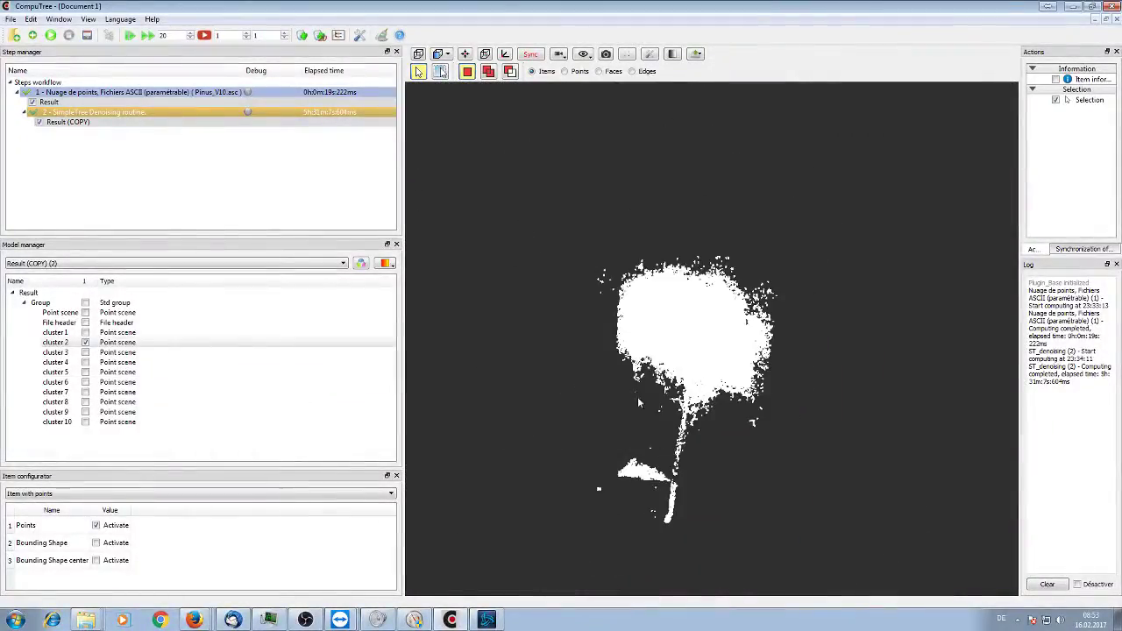
pyautogui.moveTo(637, 396); pyautogui.dragTo(701, 341)
pyautogui.scroll(10, 701, 341)
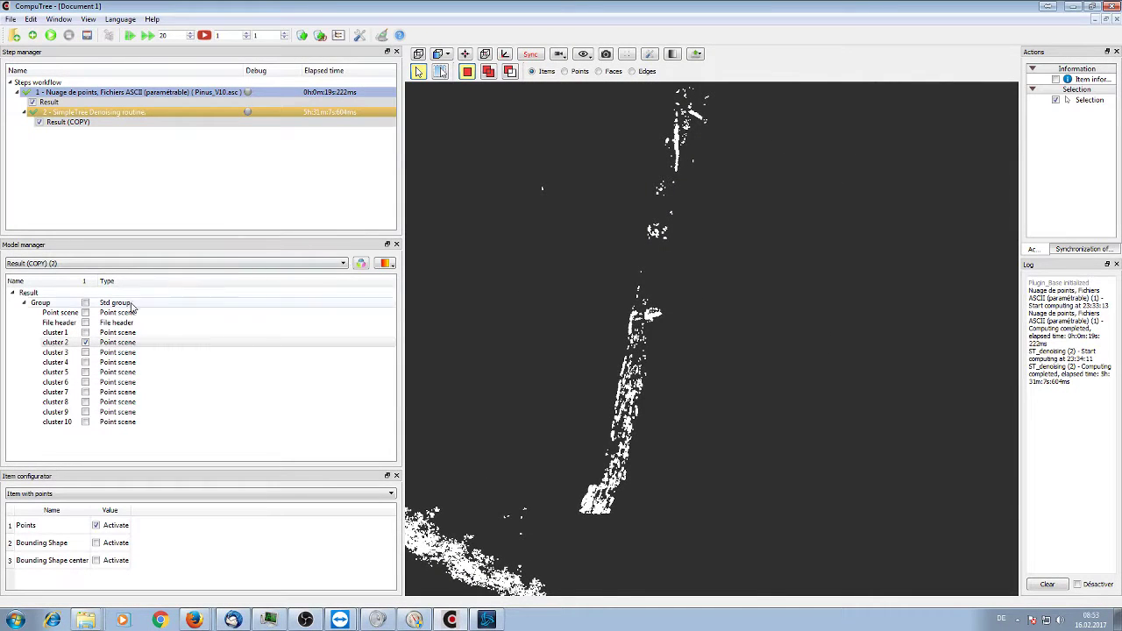
pyautogui.click(88, 345)
pyautogui.click(85, 342)
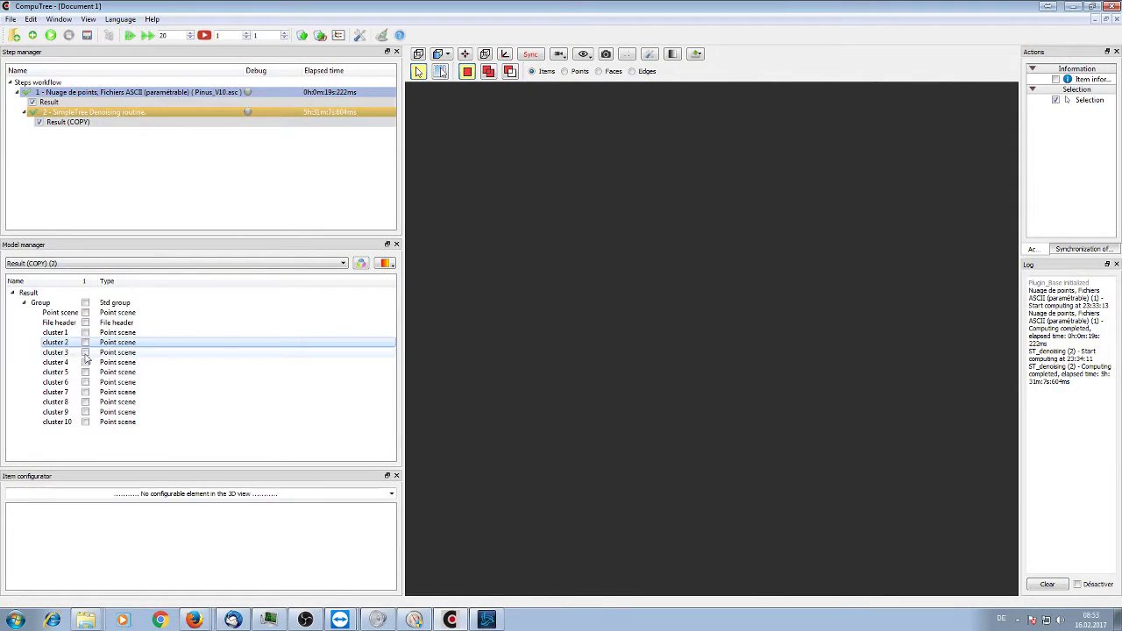
# - View cluster 3 and cluster 4 one at a time, inspecting the trunk points of each, and leave both hidden
pyautogui.click(85, 352)
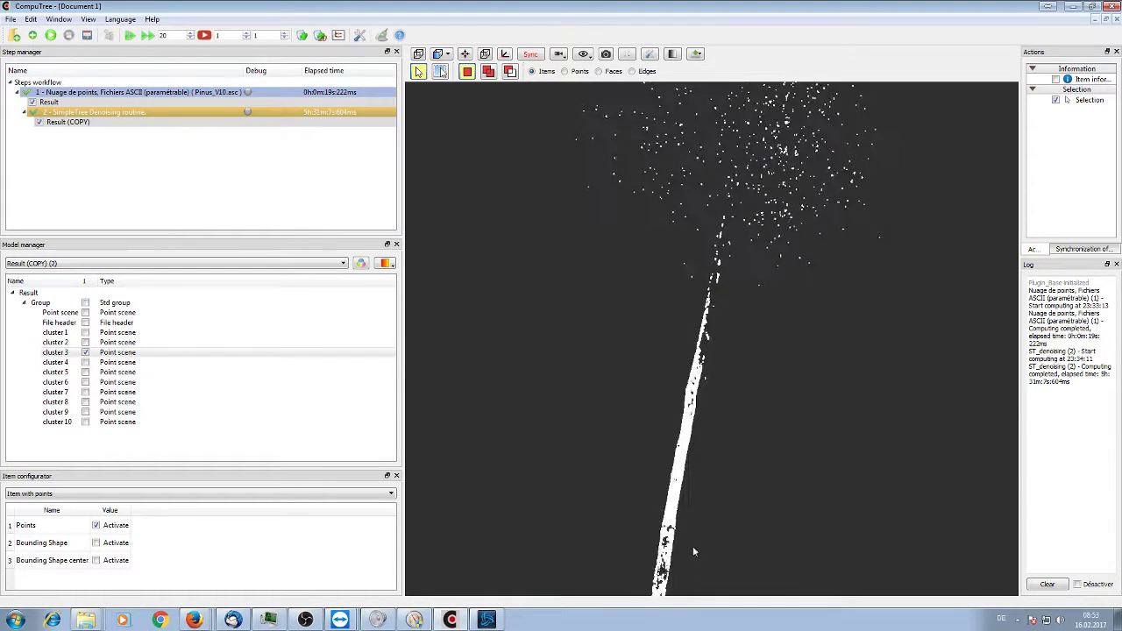
pyautogui.scroll(-2, 707, 401)
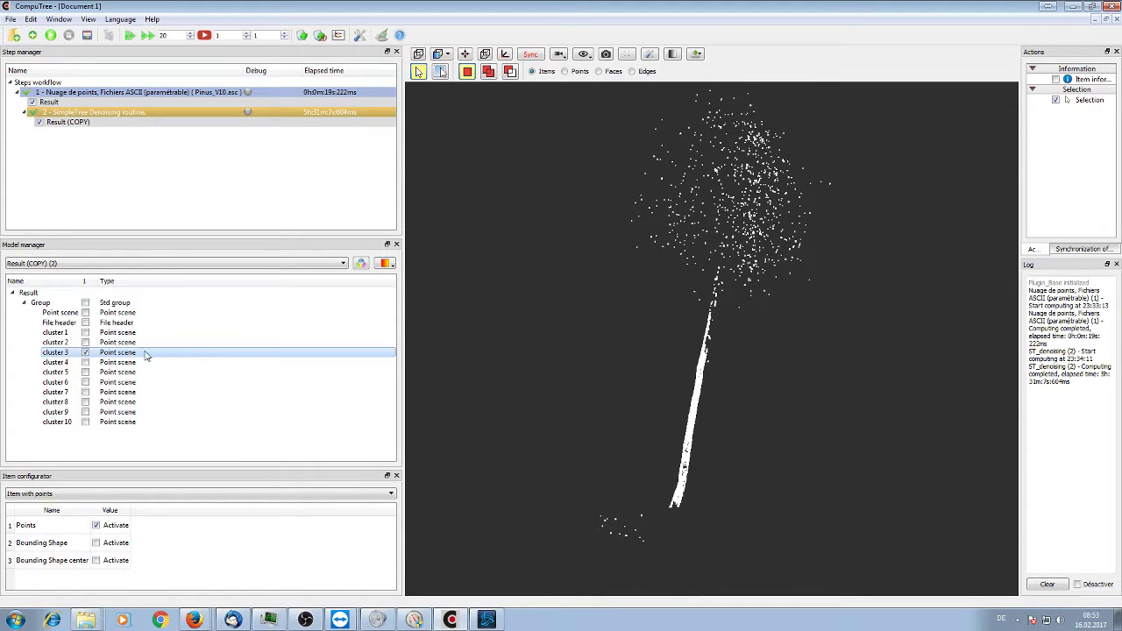
pyautogui.click(85, 362)
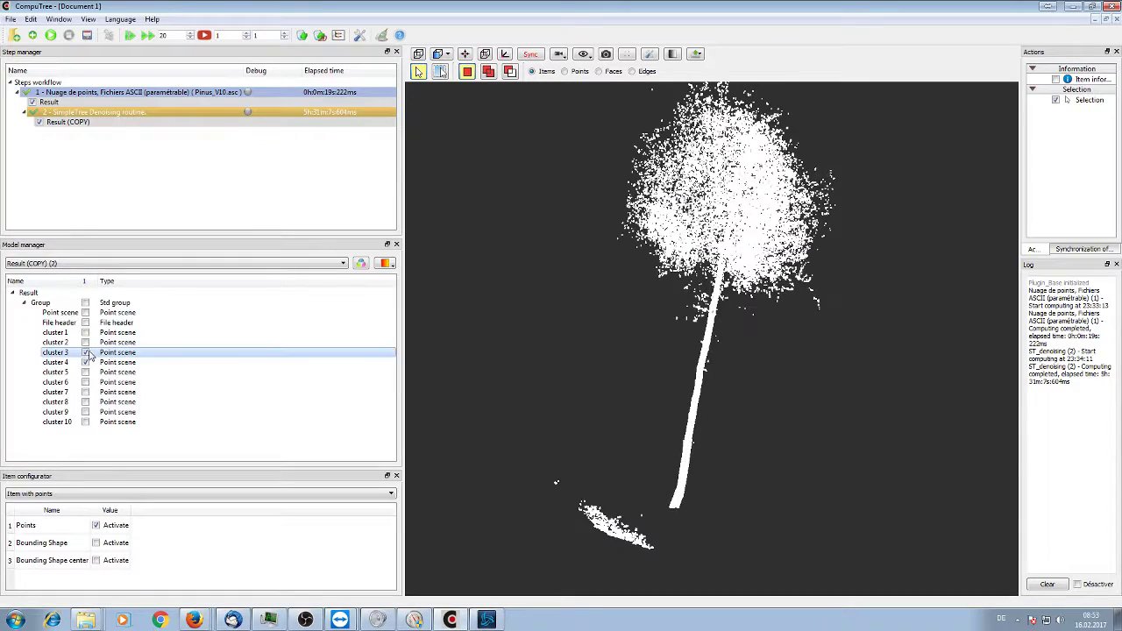
pyautogui.scroll(4, 664, 392)
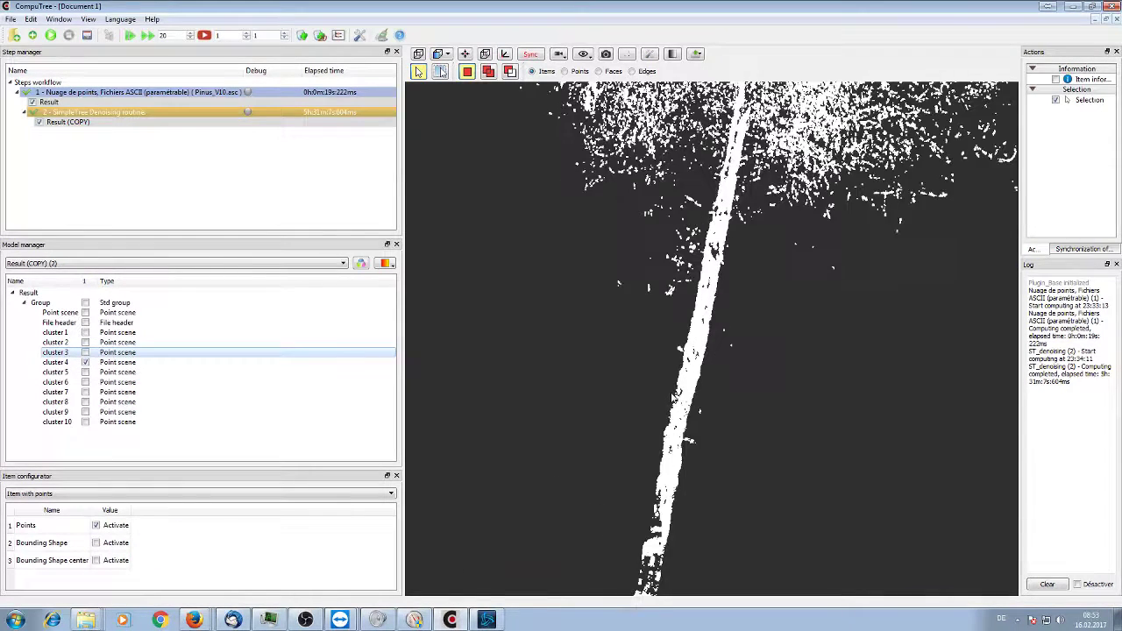
pyautogui.click(85, 362)
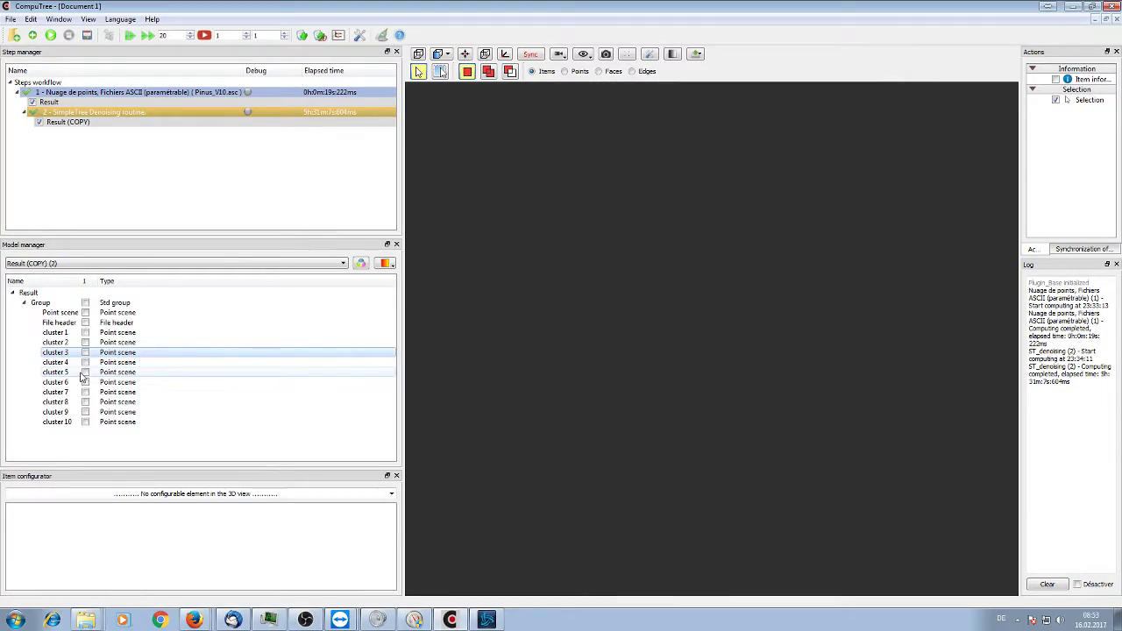
# - Display cluster 5 alone, inspect its crown points up close and as a whole, and hide it
pyautogui.click(85, 371)
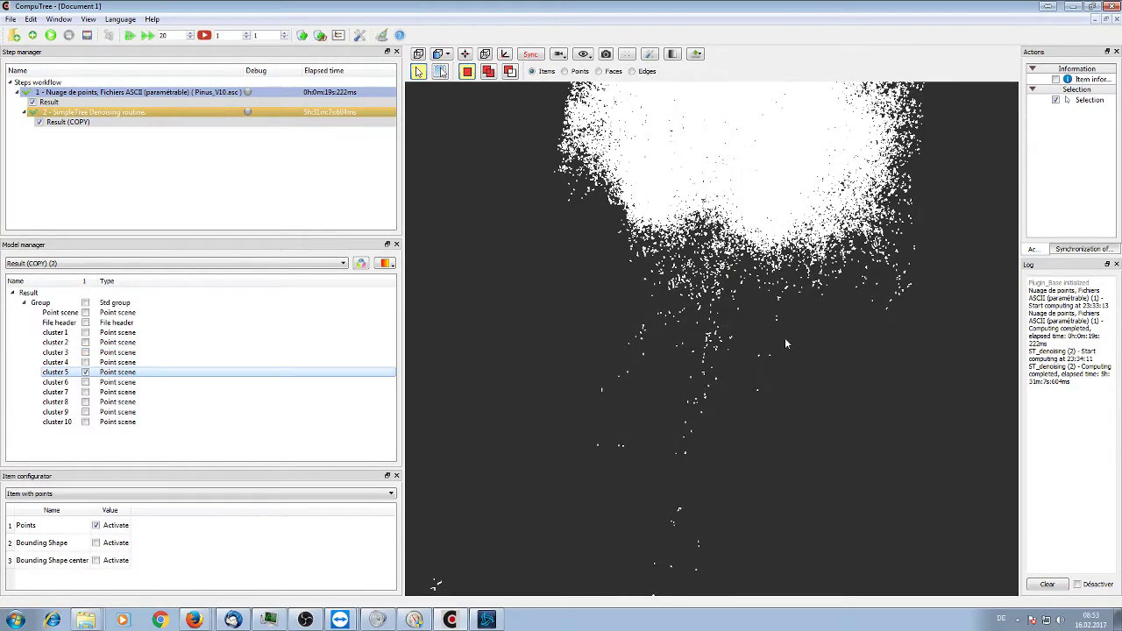
pyautogui.scroll(6, 789, 321)
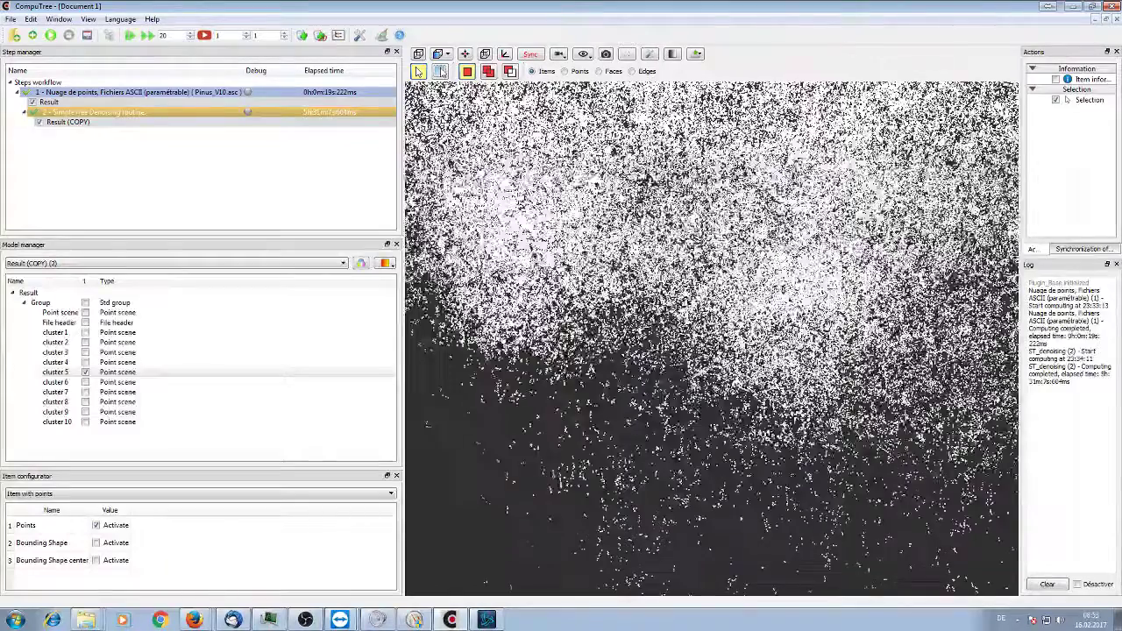
pyautogui.scroll(-5, 756, 328)
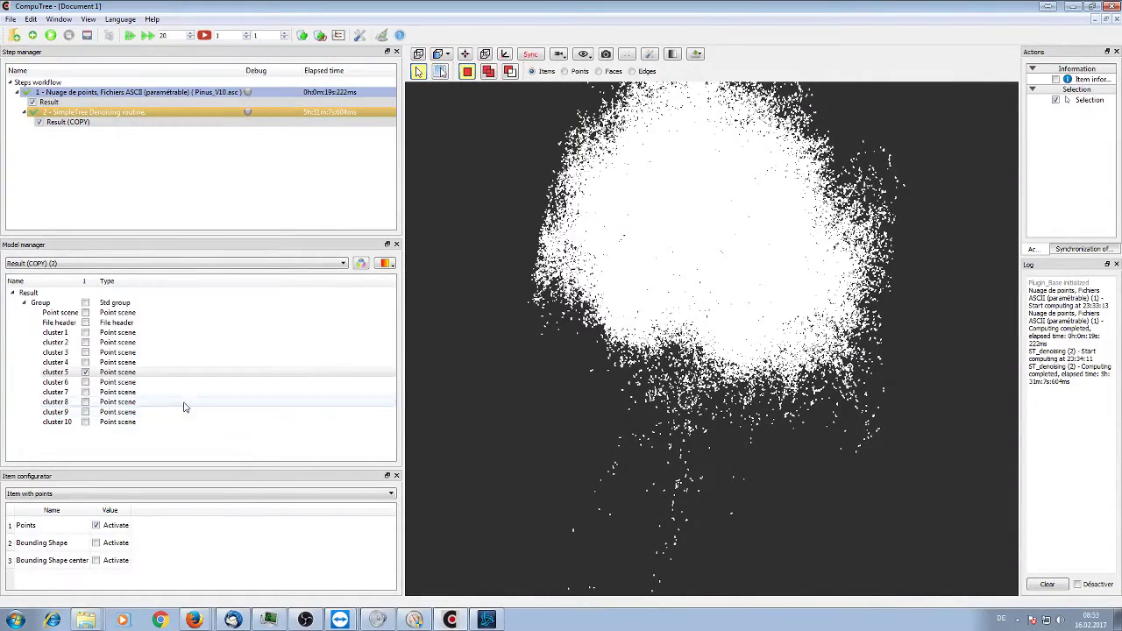
pyautogui.click(78, 374)
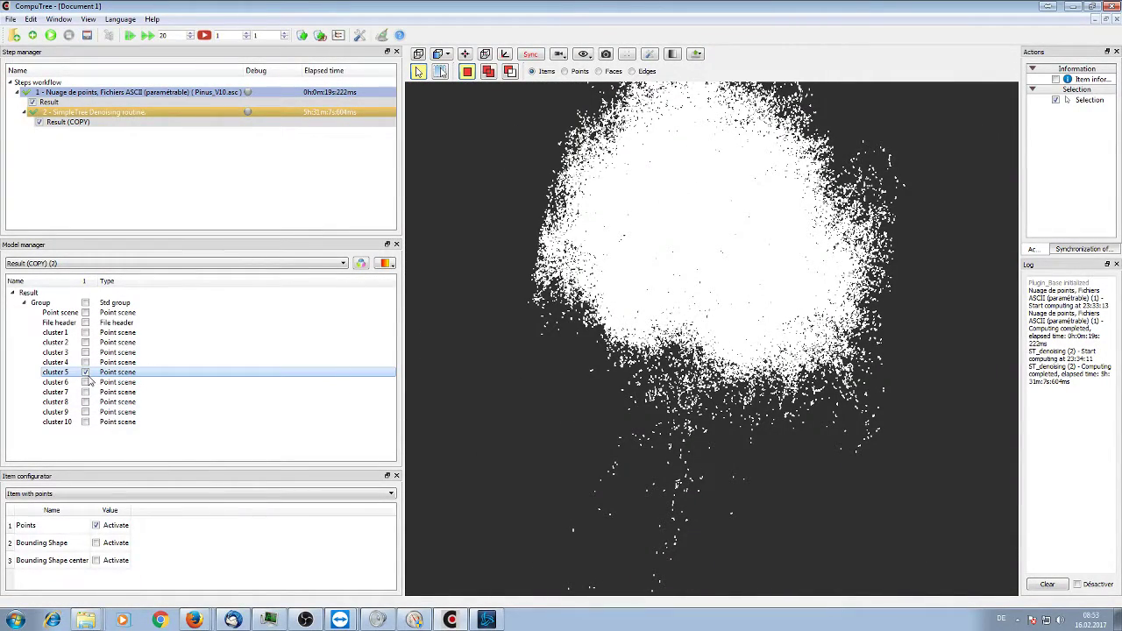
pyautogui.click(85, 373)
# - Display cluster 6 alone, inspect its crown and branch points from several distances, and hide it
pyautogui.click(85, 382)
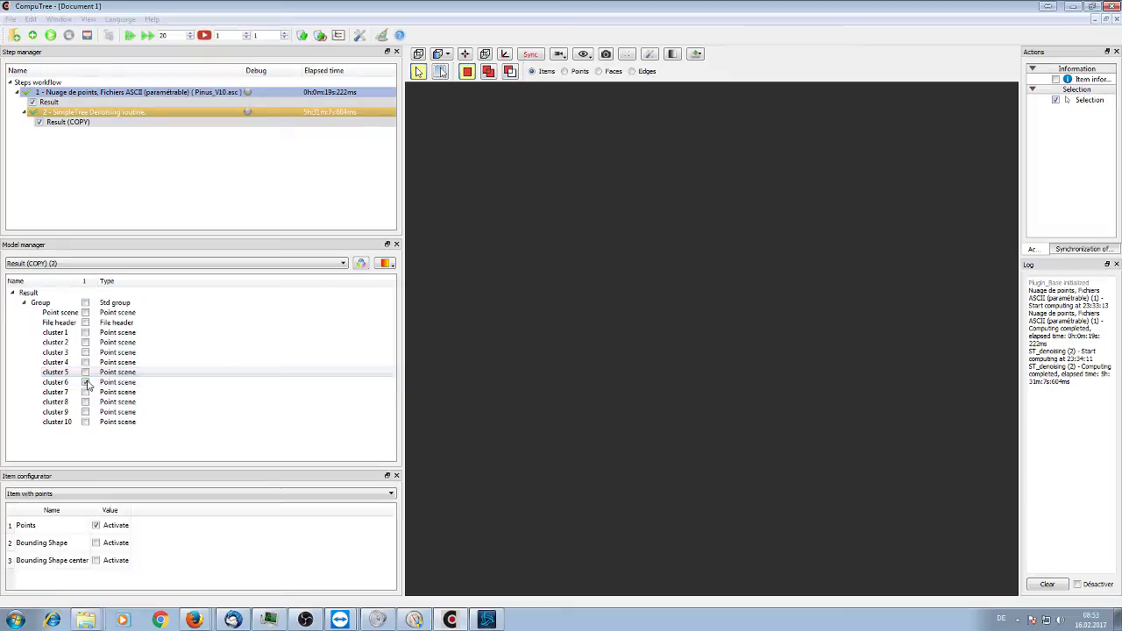
pyautogui.scroll(5, 732, 442)
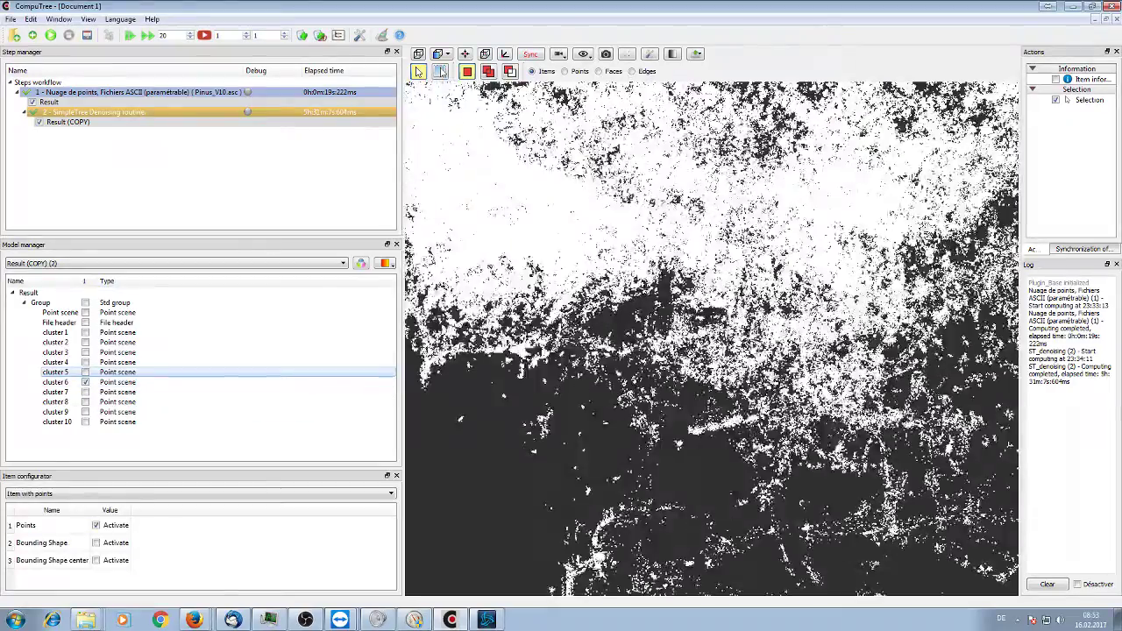
pyautogui.moveTo(614, 351); pyautogui.dragTo(692, 381)
pyautogui.scroll(-5, 792, 403)
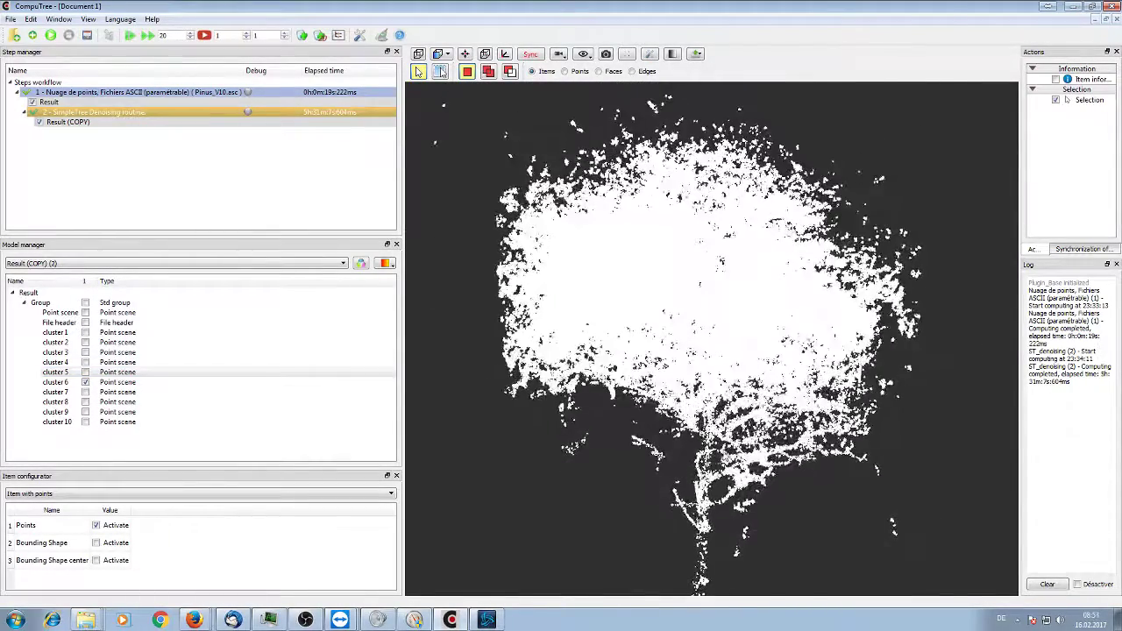
pyautogui.scroll(5, 701, 381)
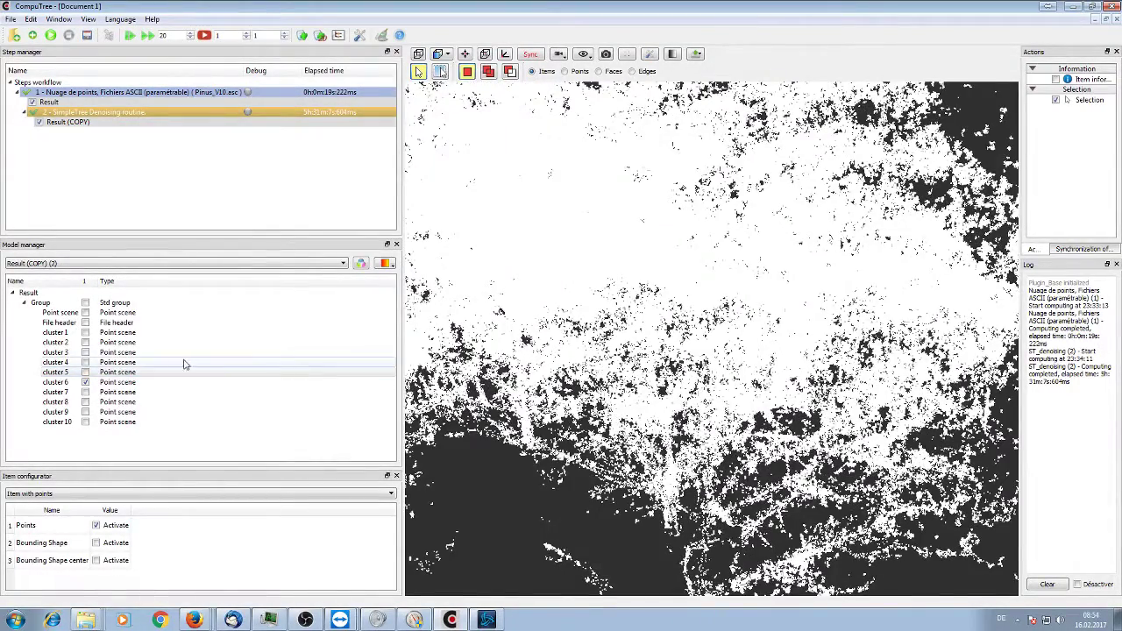
pyautogui.click(85, 382)
# - Display cluster 7 alone, inspect the crown points as a whole and up close, and hide it
pyautogui.click(85, 392)
pyautogui.scroll(-5, 639, 368)
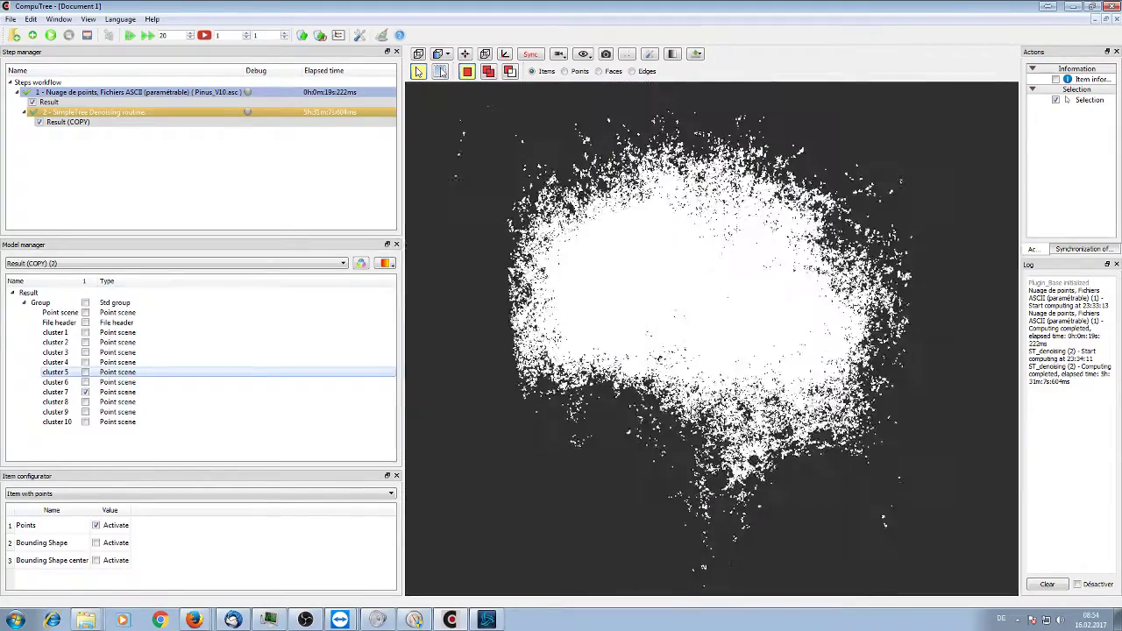
pyautogui.moveTo(692, 386); pyautogui.dragTo(718, 368)
pyautogui.scroll(5, 728, 364)
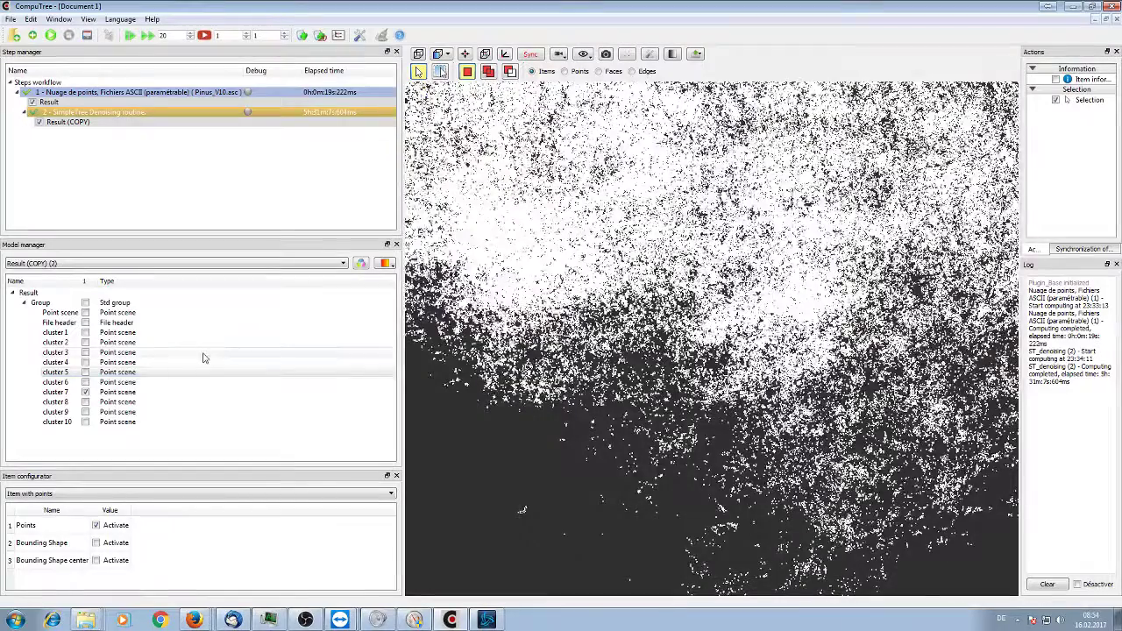
pyautogui.click(85, 392)
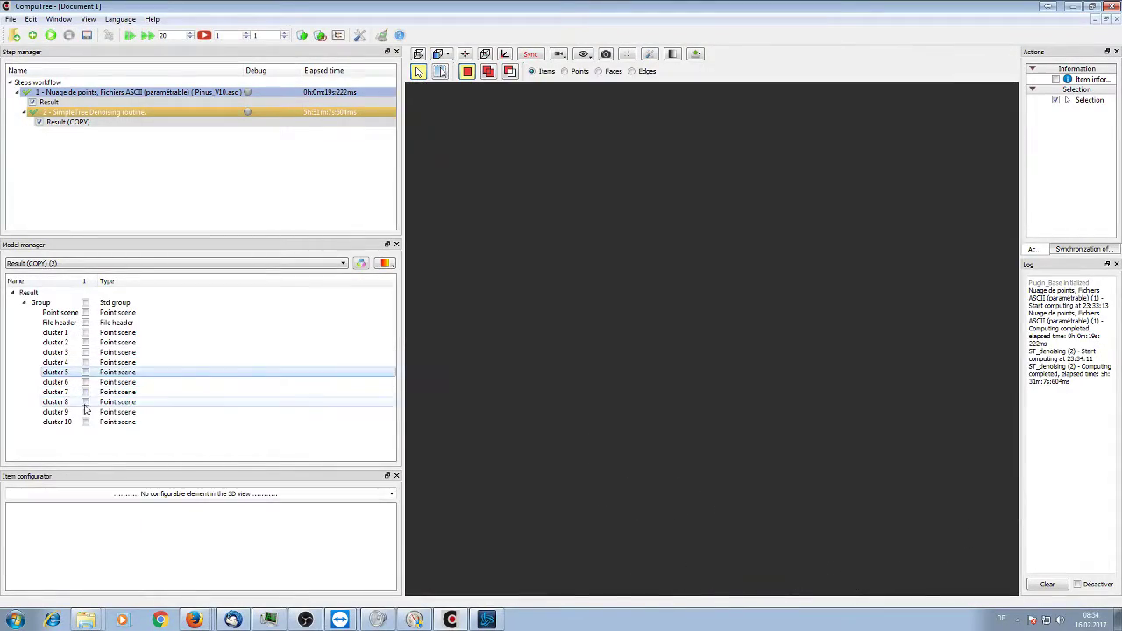
# - Display cluster 8 alone, inspect its branch points from different viewing angles, and hide it
pyautogui.click(85, 402)
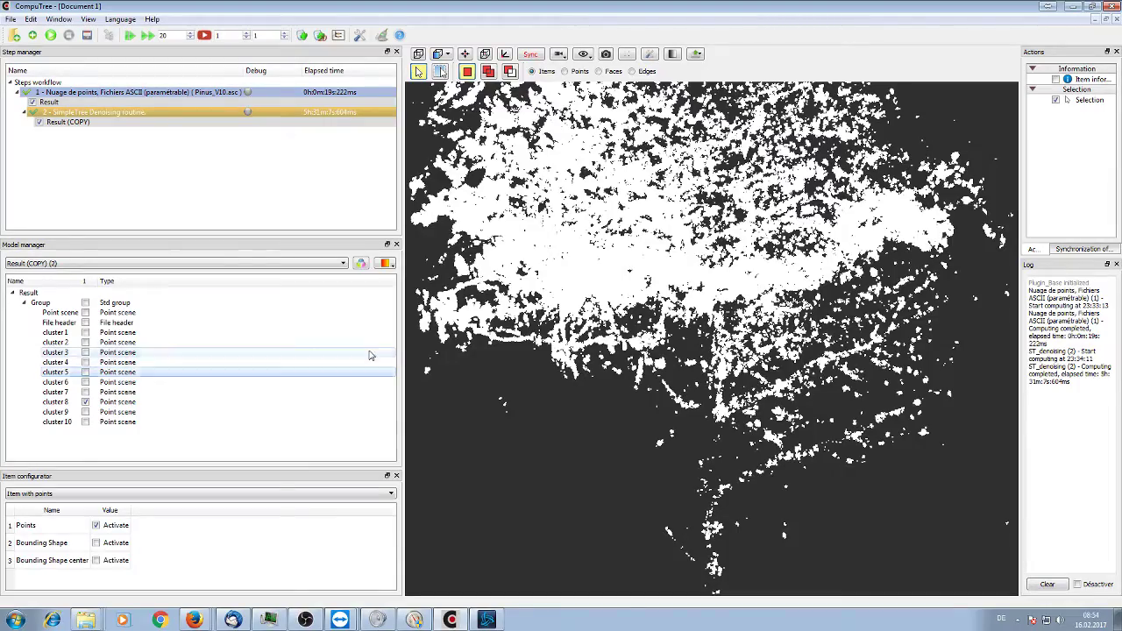
pyautogui.moveTo(485, 391); pyautogui.dragTo(584, 412)
pyautogui.moveTo(719, 412); pyautogui.dragTo(679, 476)
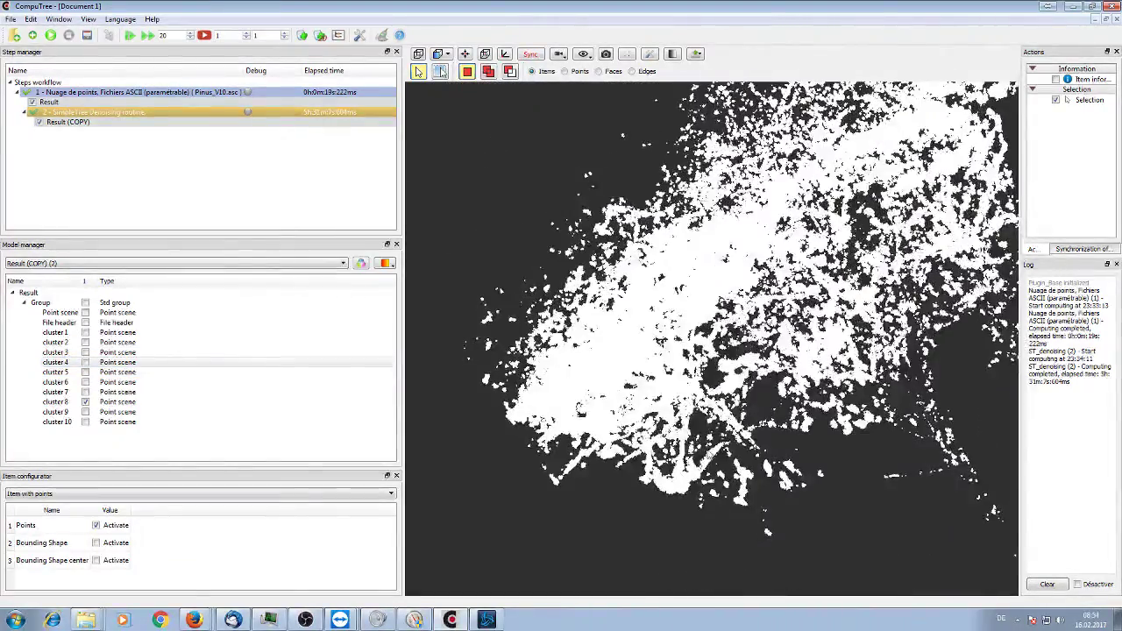
pyautogui.moveTo(722, 412); pyautogui.dragTo(727, 410)
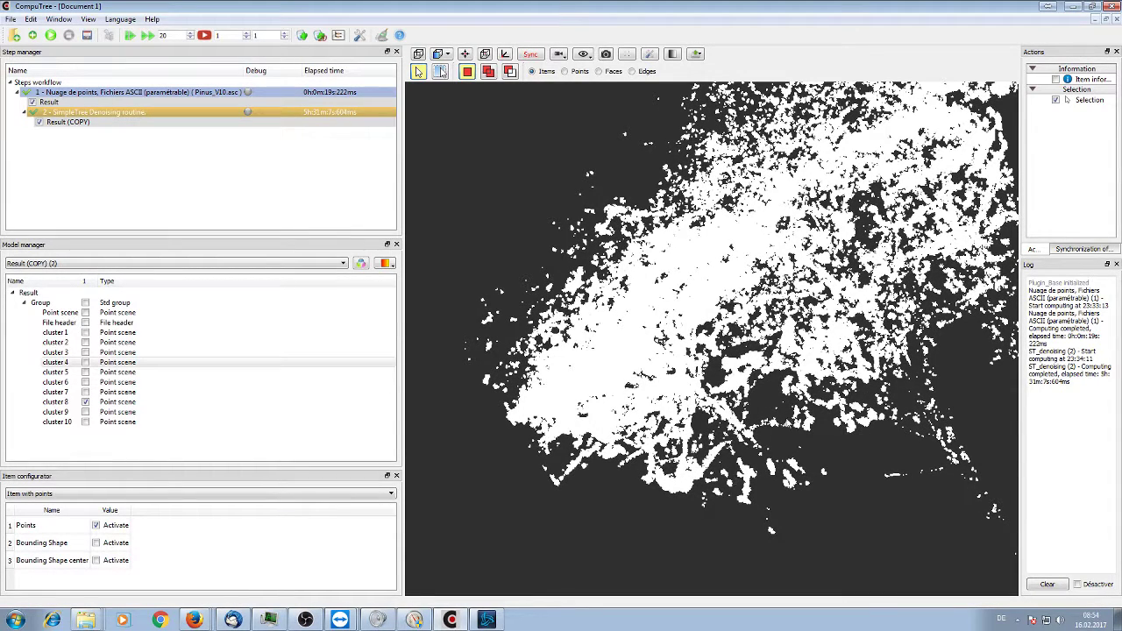
pyautogui.click(85, 402)
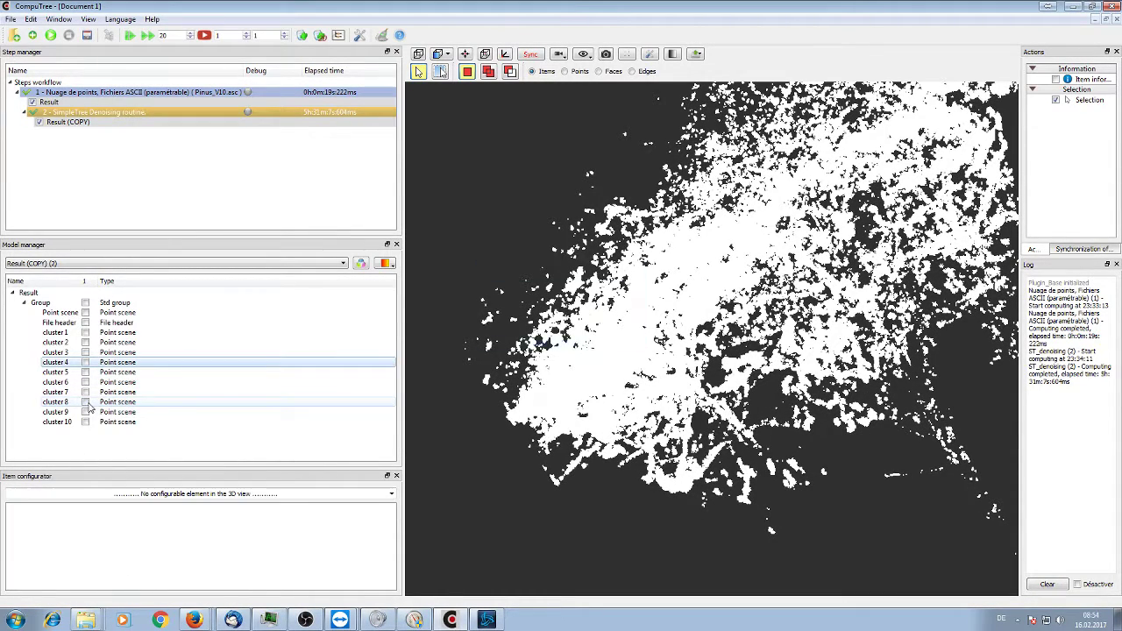
# - Display cluster 9 alone, inspect its scattered crown points at close and far range, and hide it
pyautogui.click(85, 412)
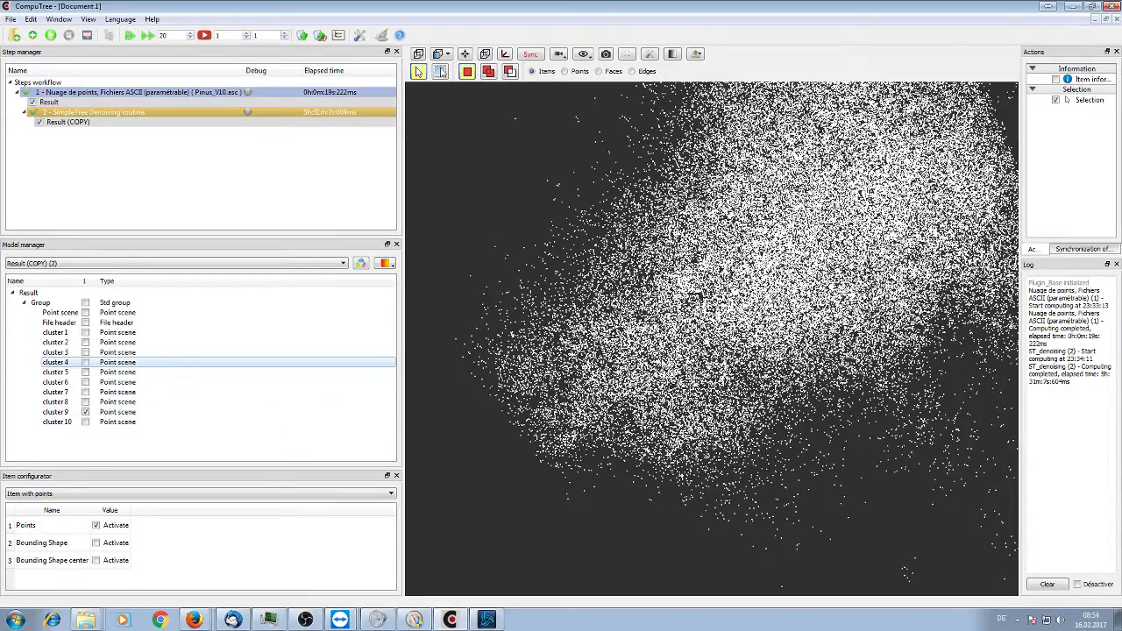
pyautogui.scroll(3, 758, 363)
pyautogui.scroll(-5, 757, 363)
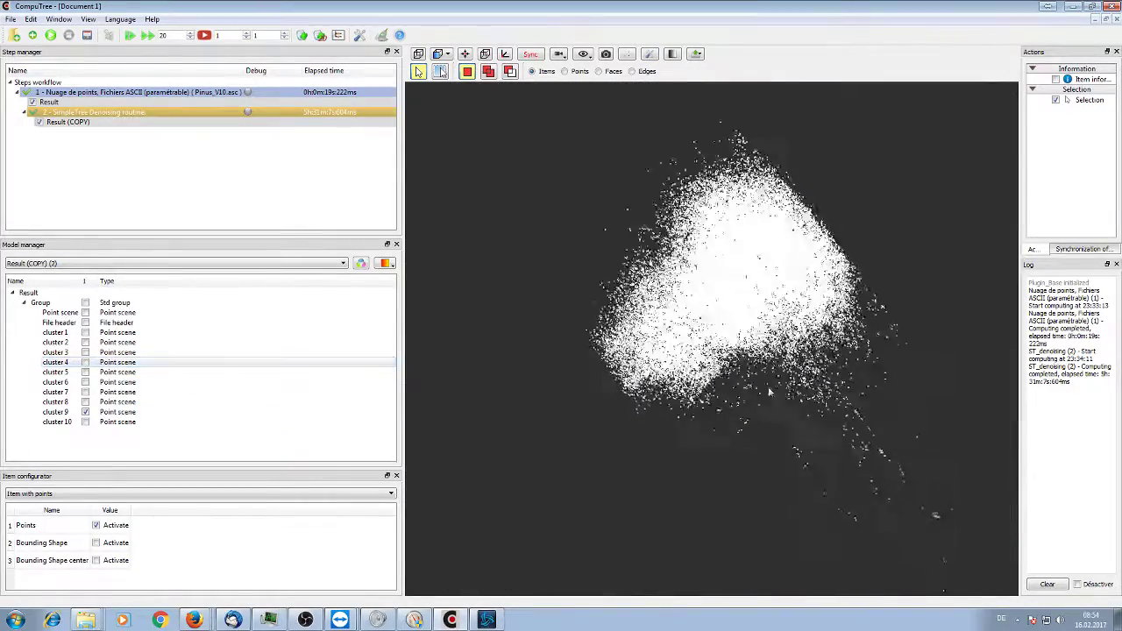
pyautogui.click(85, 412)
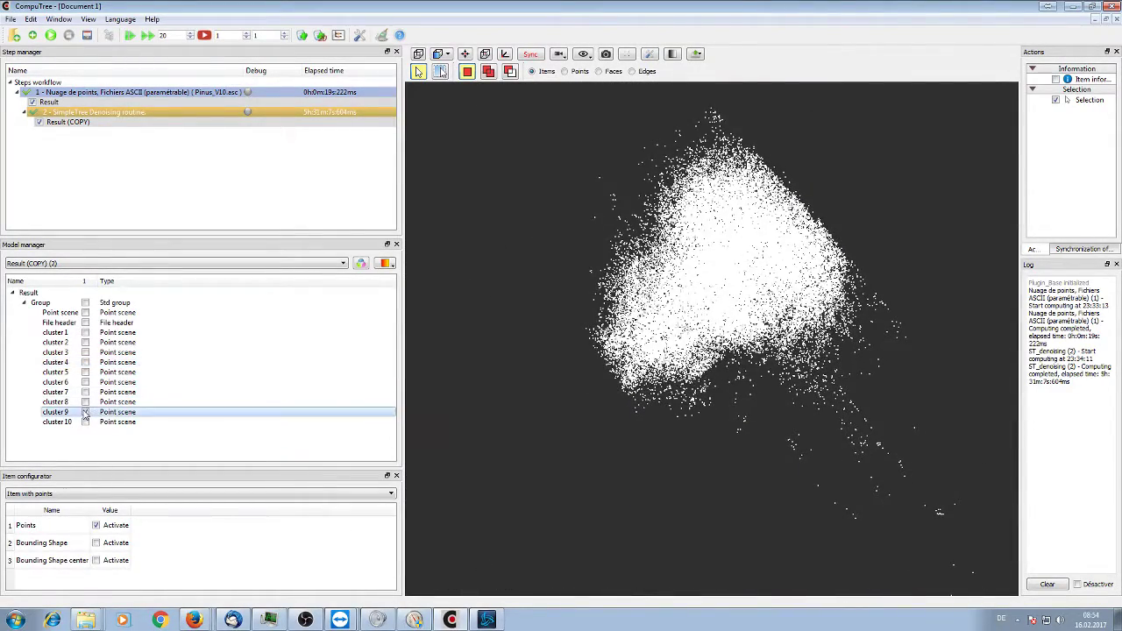
# - Display cluster 10 and inspect its trunk and branch structure from several distances and angles
pyautogui.click(85, 422)
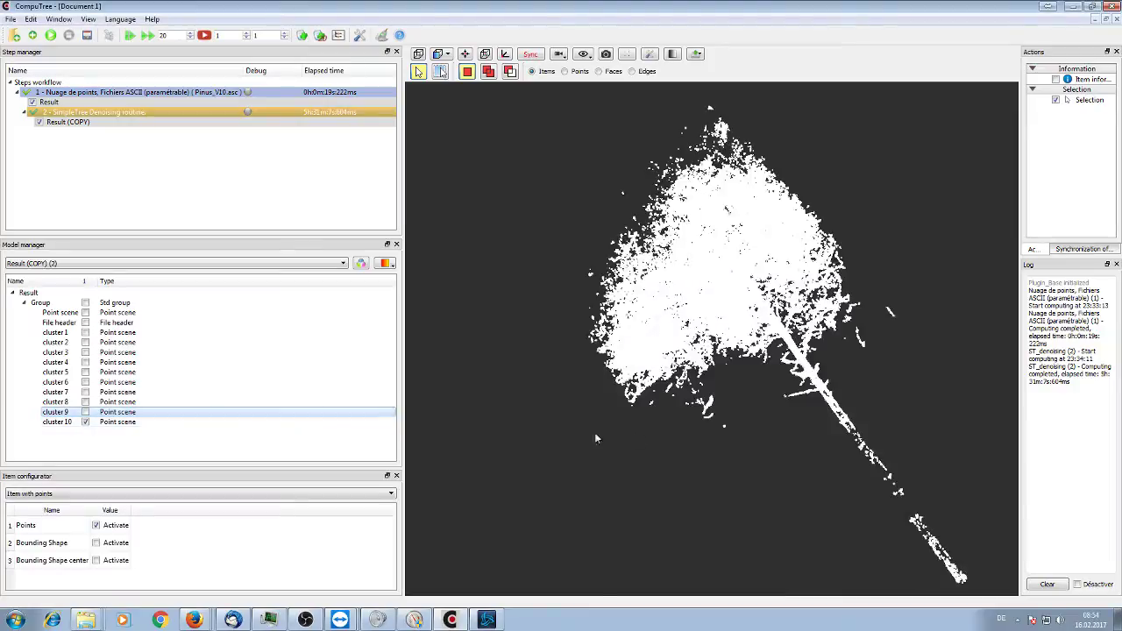
pyautogui.scroll(3, 778, 444)
pyautogui.scroll(2, 778, 440)
pyautogui.moveTo(822, 448); pyautogui.dragTo(697, 456)
pyautogui.scroll(-5, 452, 423)
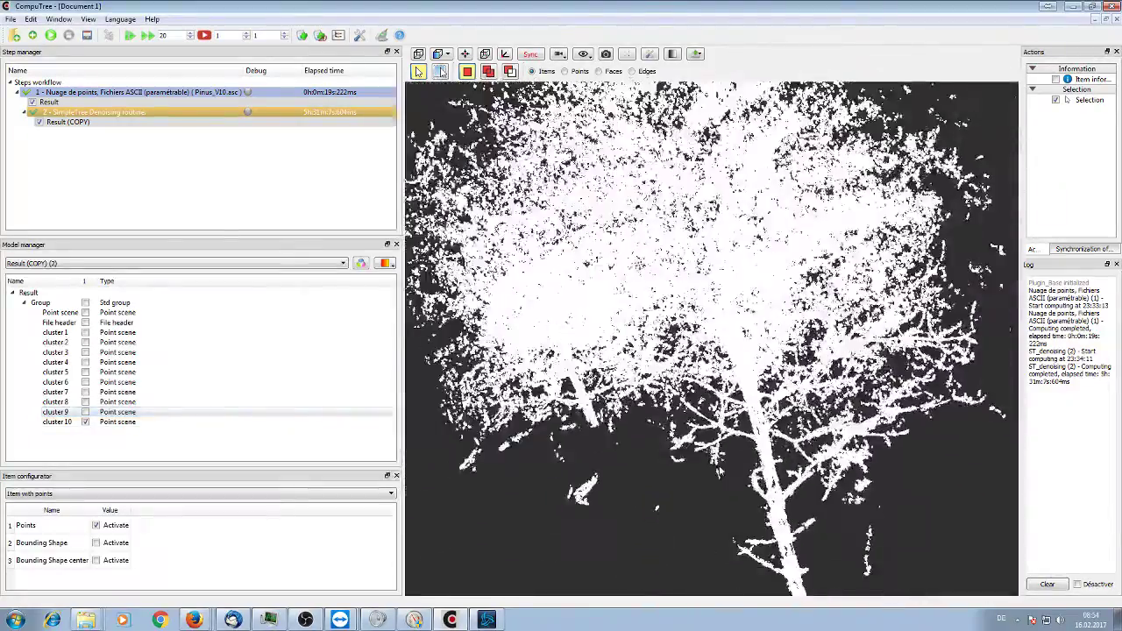
# - Add clusters 3 and 1 to the displayed cluster 10 and inspect the combined trunk down to its base
pyautogui.click(85, 351)
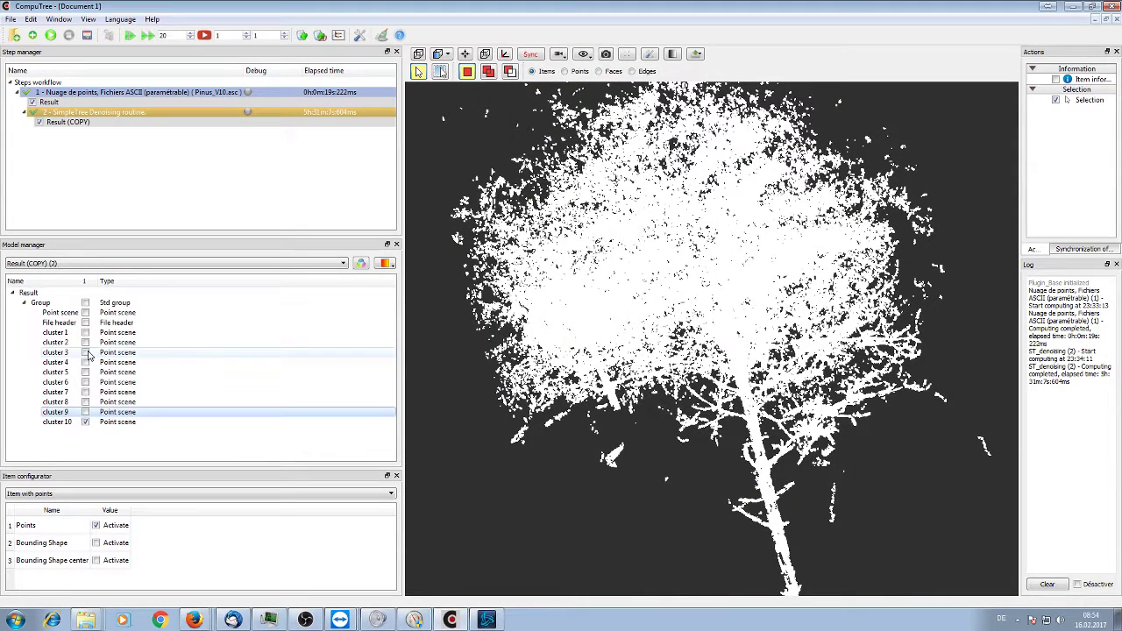
pyautogui.click(83, 337)
pyautogui.click(85, 332)
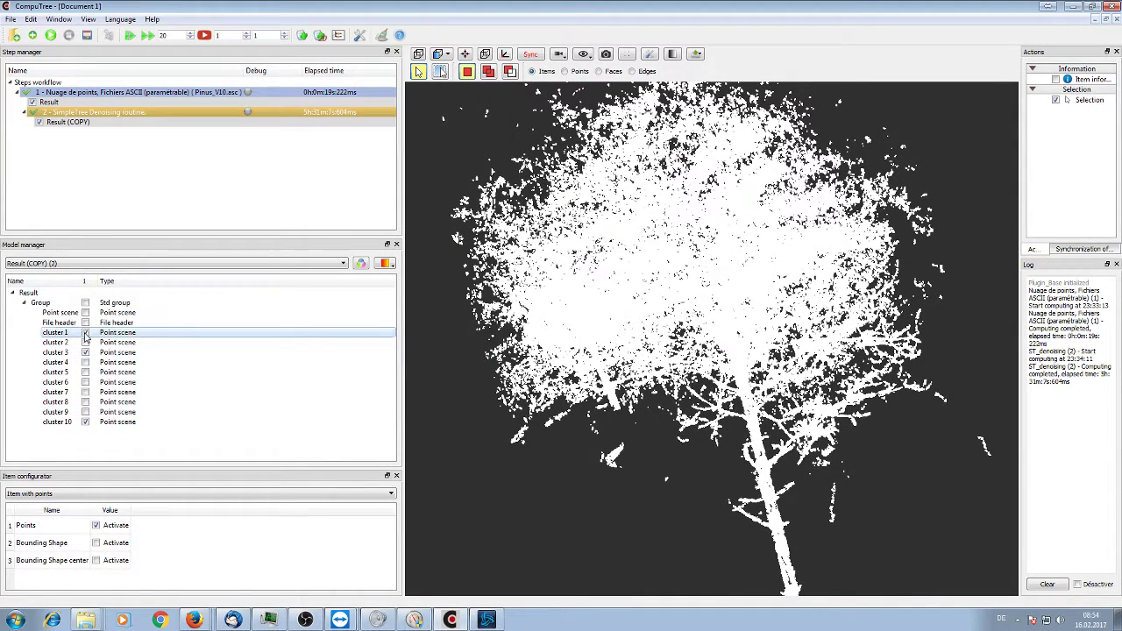
pyautogui.scroll(5, 774, 438)
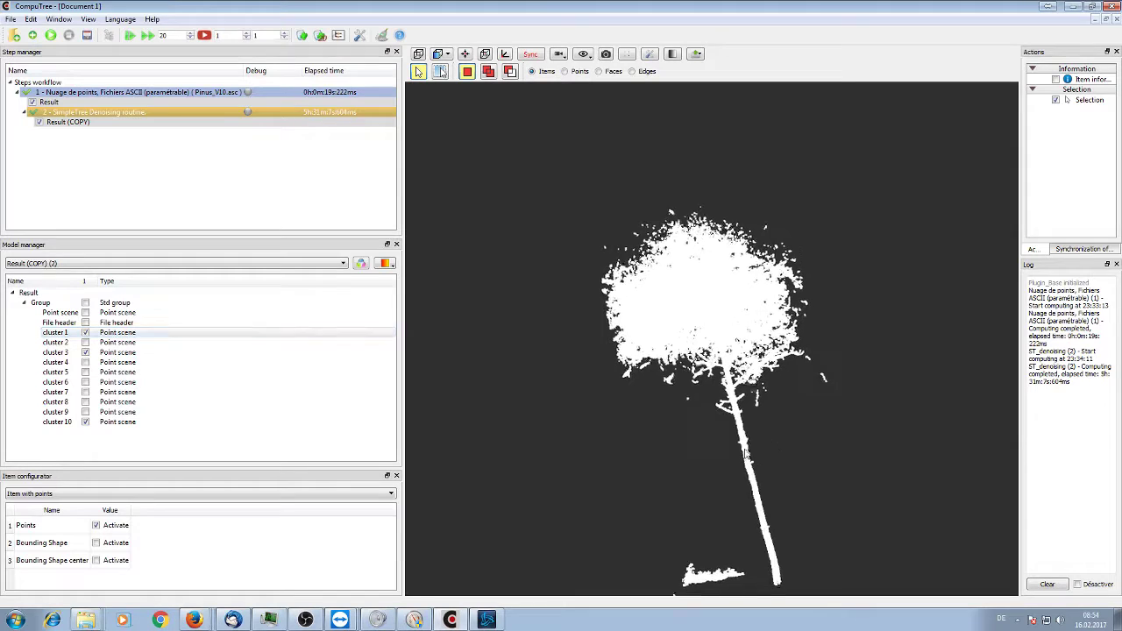
pyautogui.scroll(3, 679, 213)
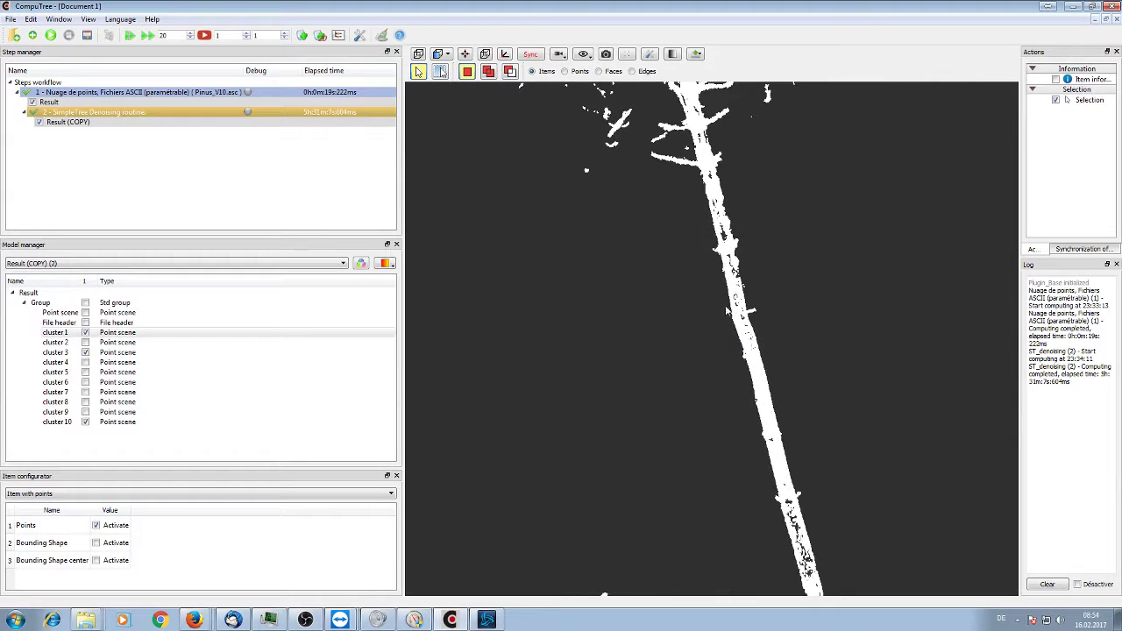
pyautogui.moveTo(570, 379); pyautogui.dragTo(535, 228, button='right')
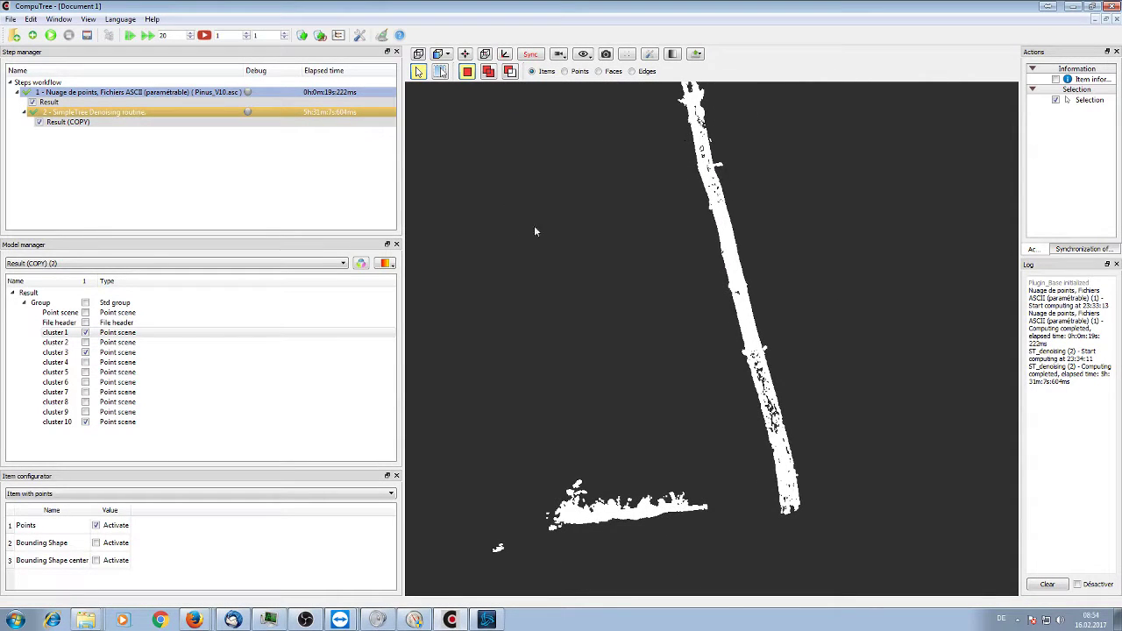
# - Add cluster 4 to the displayed clusters and inspect the combined trunk and lower crown
pyautogui.click(86, 363)
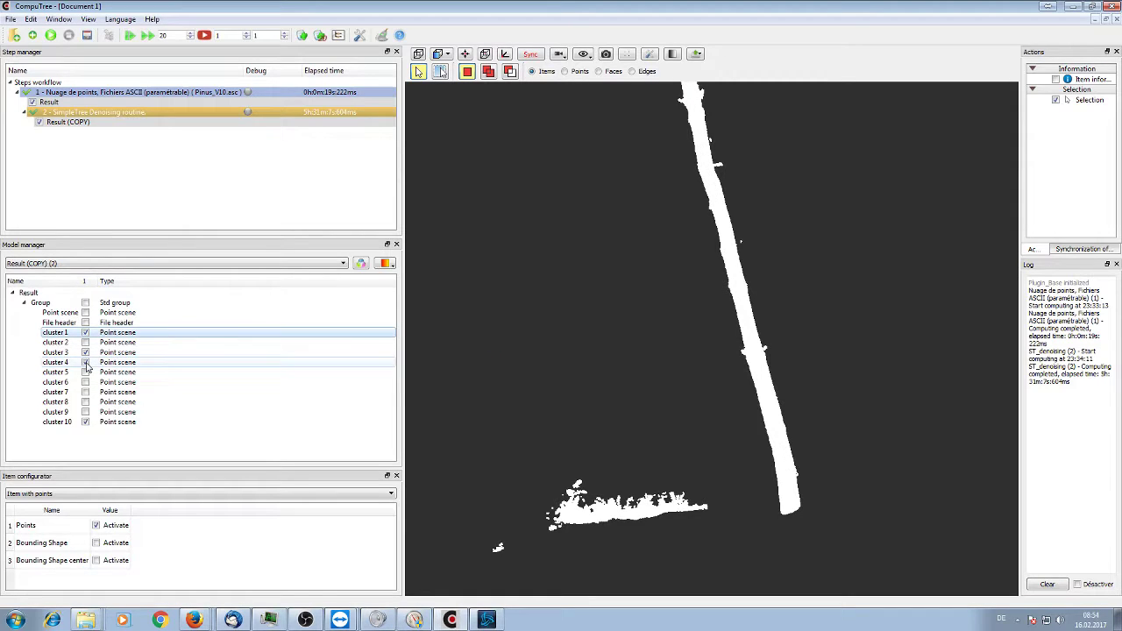
pyautogui.scroll(-3, 639, 186)
pyautogui.moveTo(639, 185); pyautogui.dragTo(764, 382, button='right')
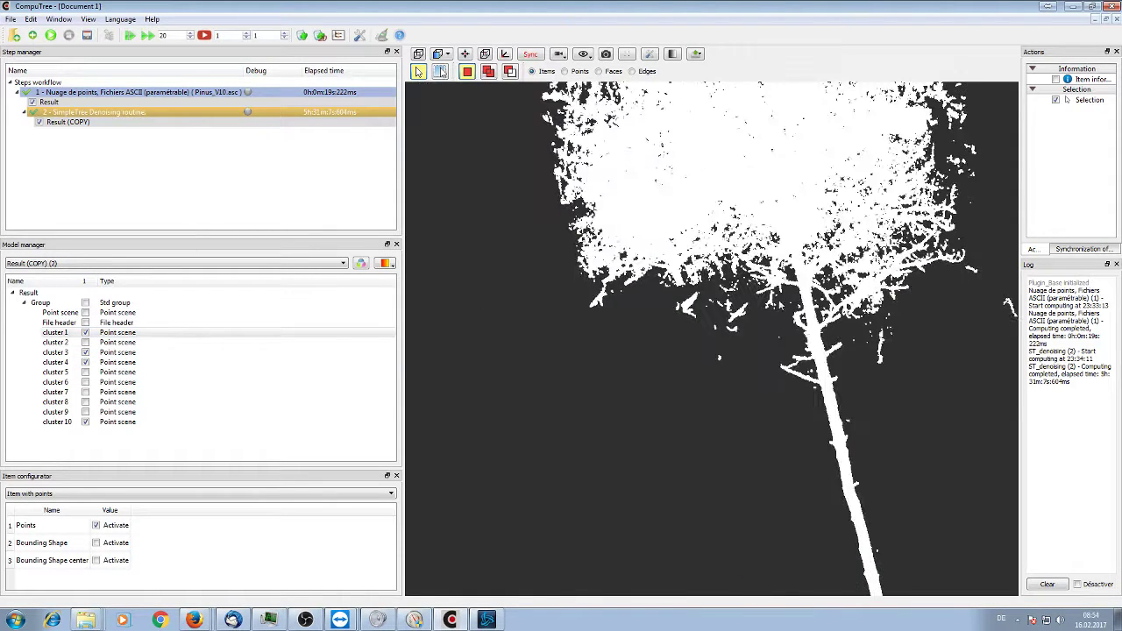
# - Merge clusters 1, 3, 4 and 10 of the denoising result into one cloud with the "Merges multiple clouds" step
pyautogui.scroll(3, 812, 270)
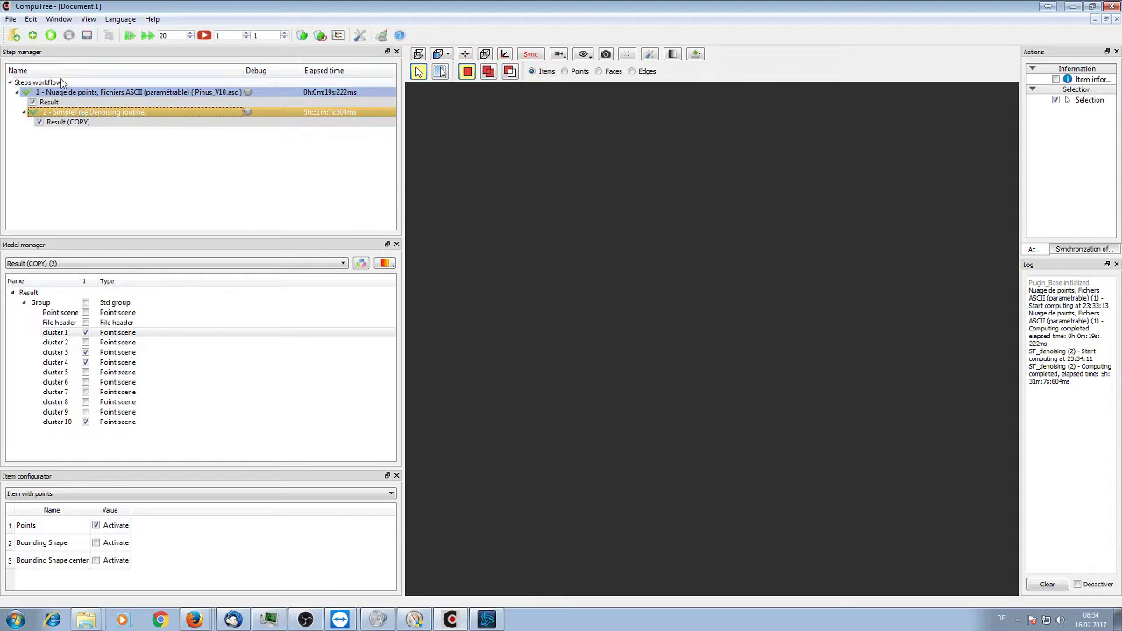
pyautogui.click(32, 35)
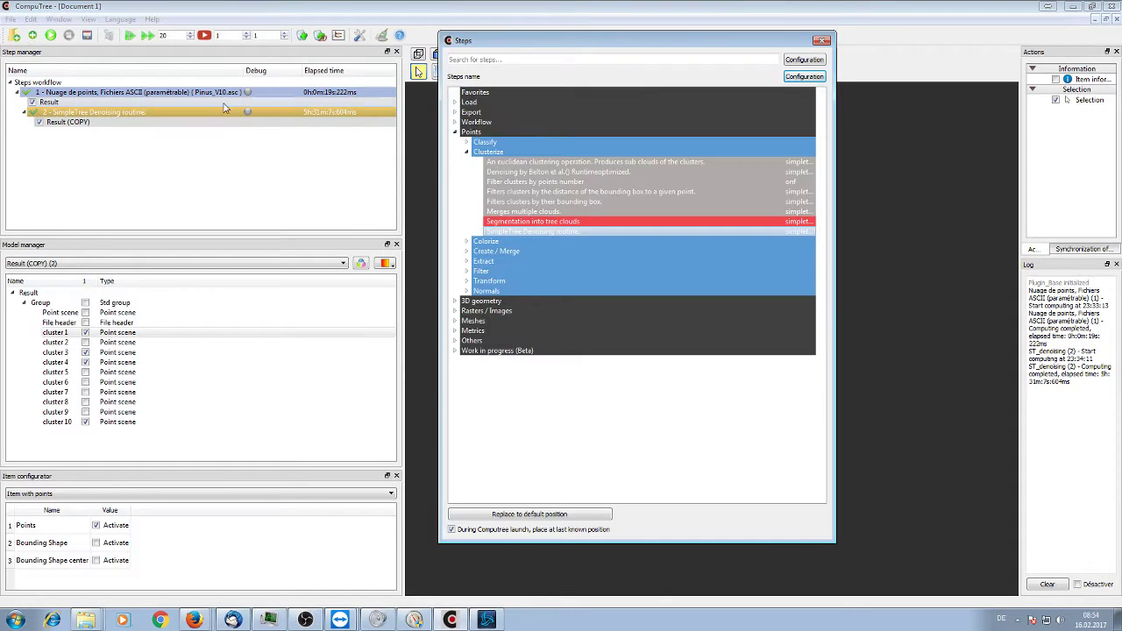
pyautogui.doubleClick(555, 222)
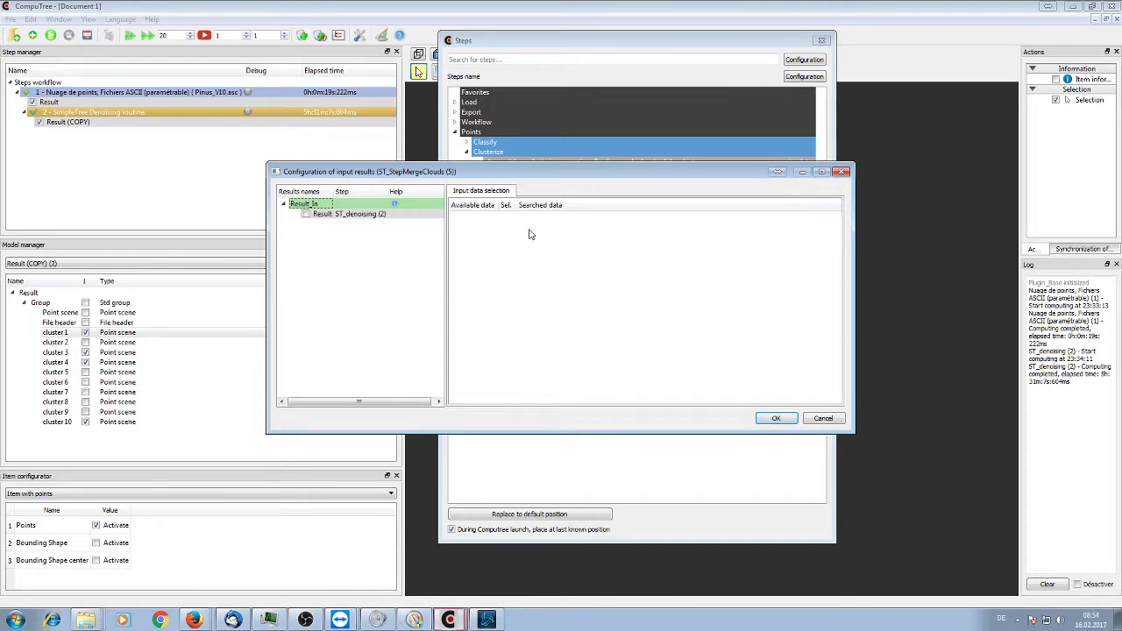
pyautogui.click(312, 218)
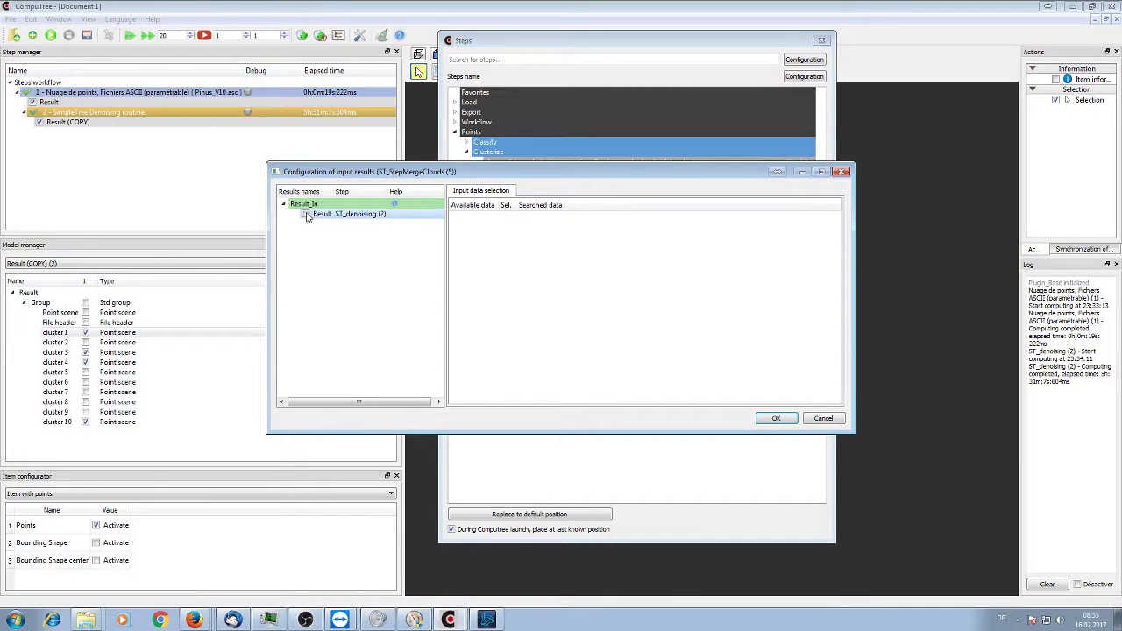
pyautogui.click(307, 215)
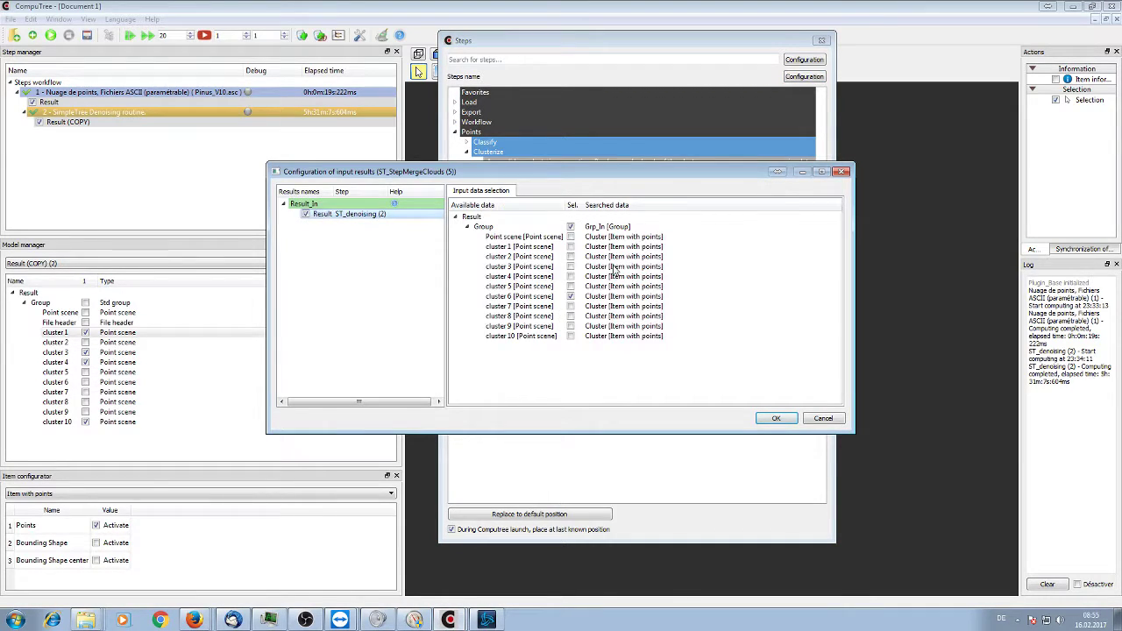
pyautogui.click(570, 247)
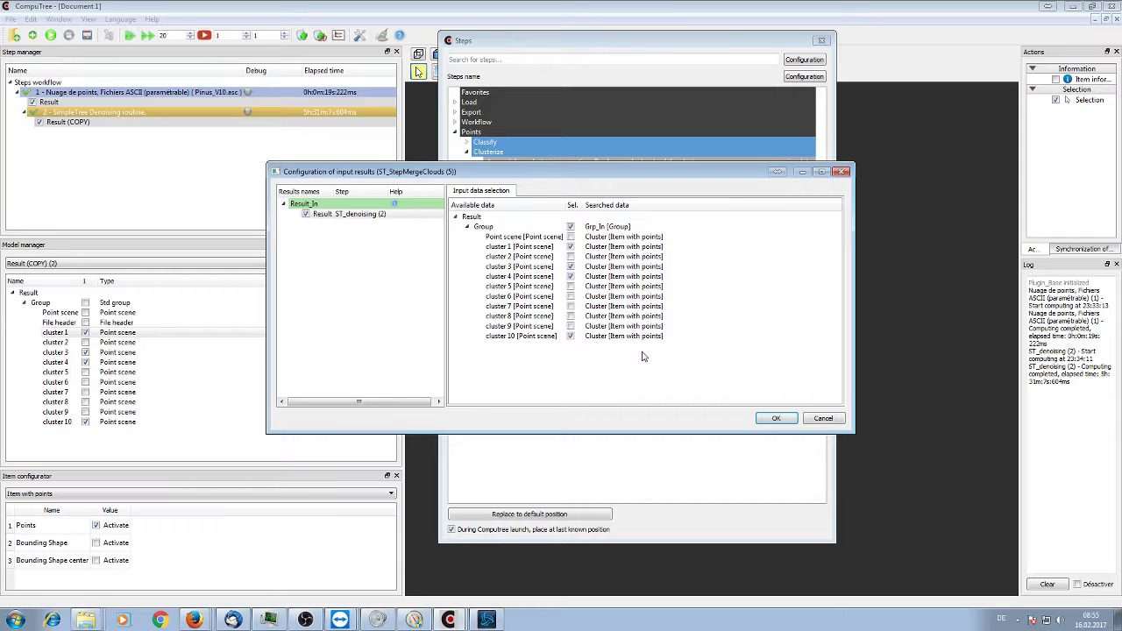
pyautogui.click(777, 417)
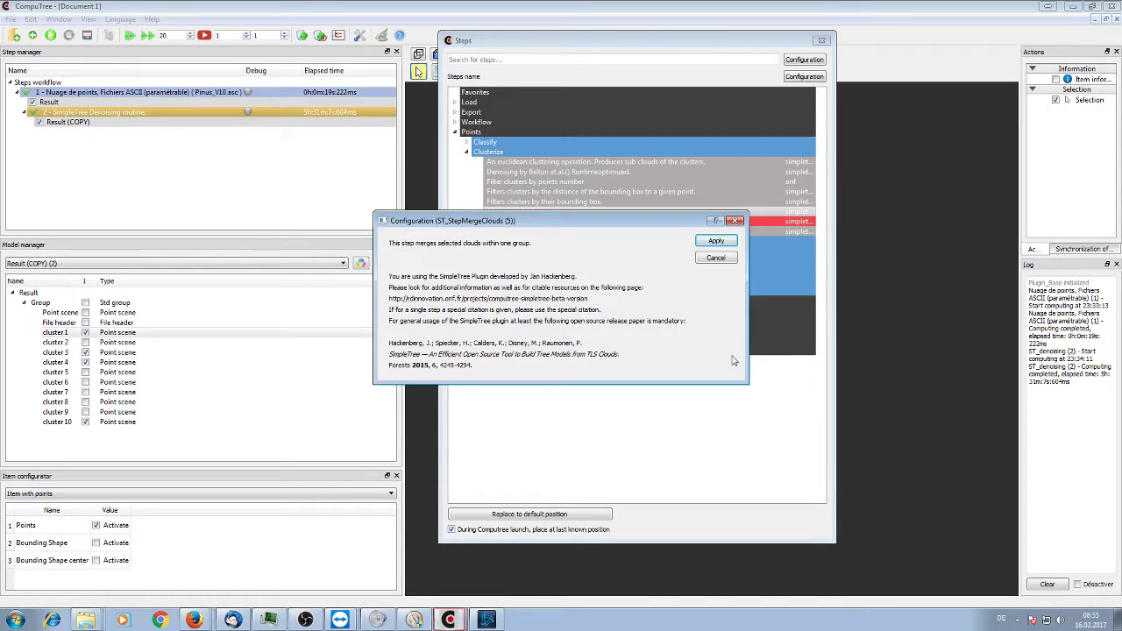
pyautogui.click(715, 241)
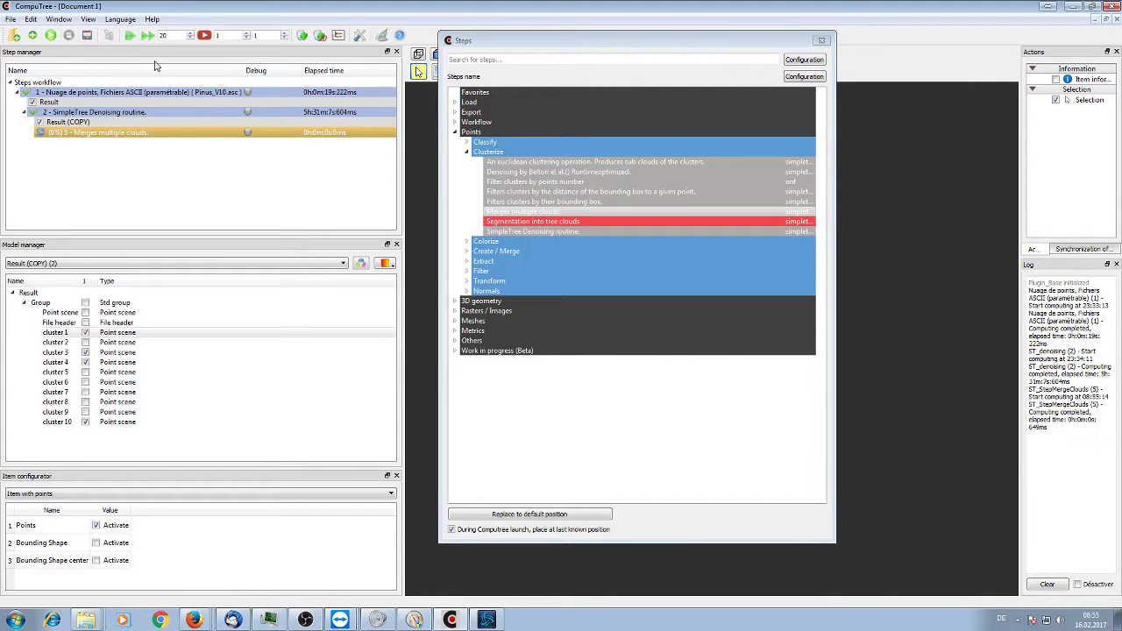
pyautogui.click(821, 40)
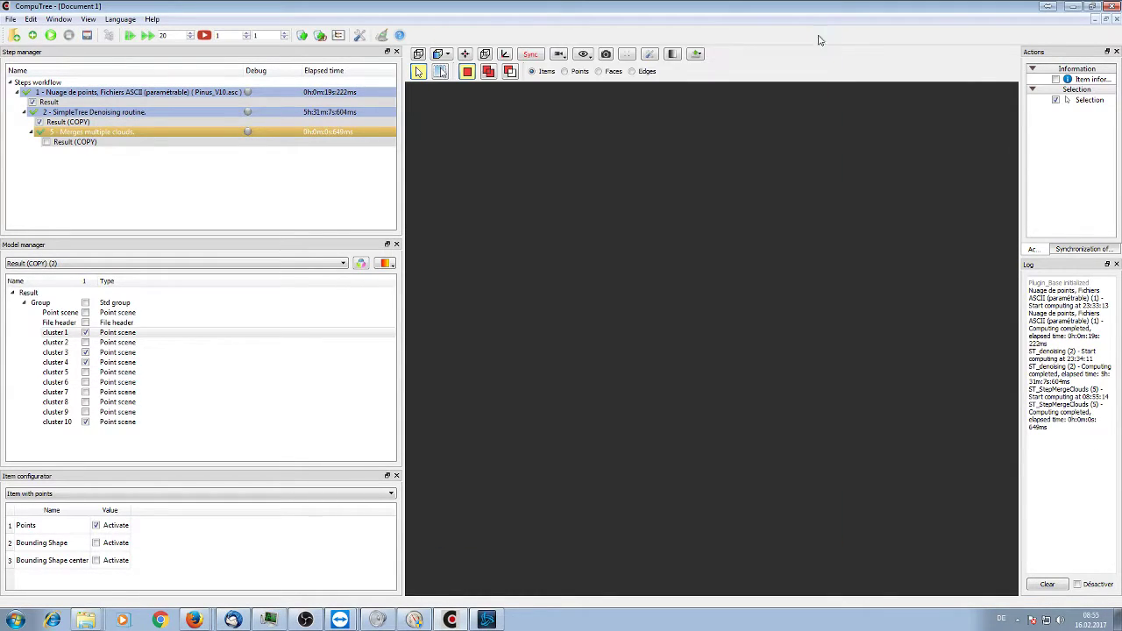
# - Clear all displayed clusters and show only Merged_Cloud from the merge step's result
pyautogui.click(378, 38)
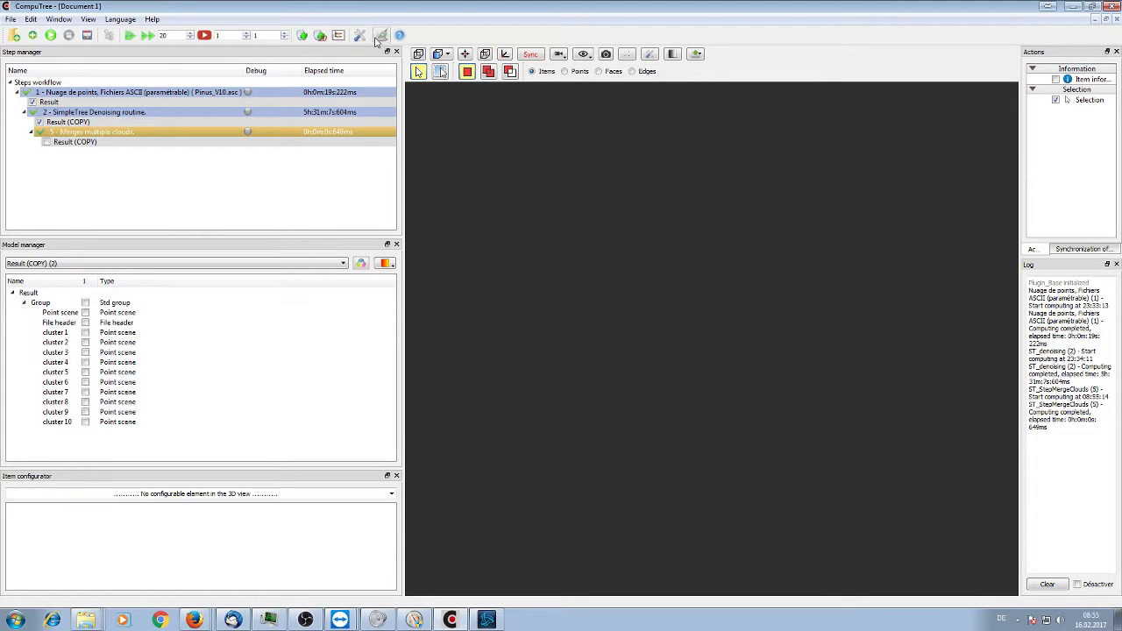
pyautogui.click(46, 144)
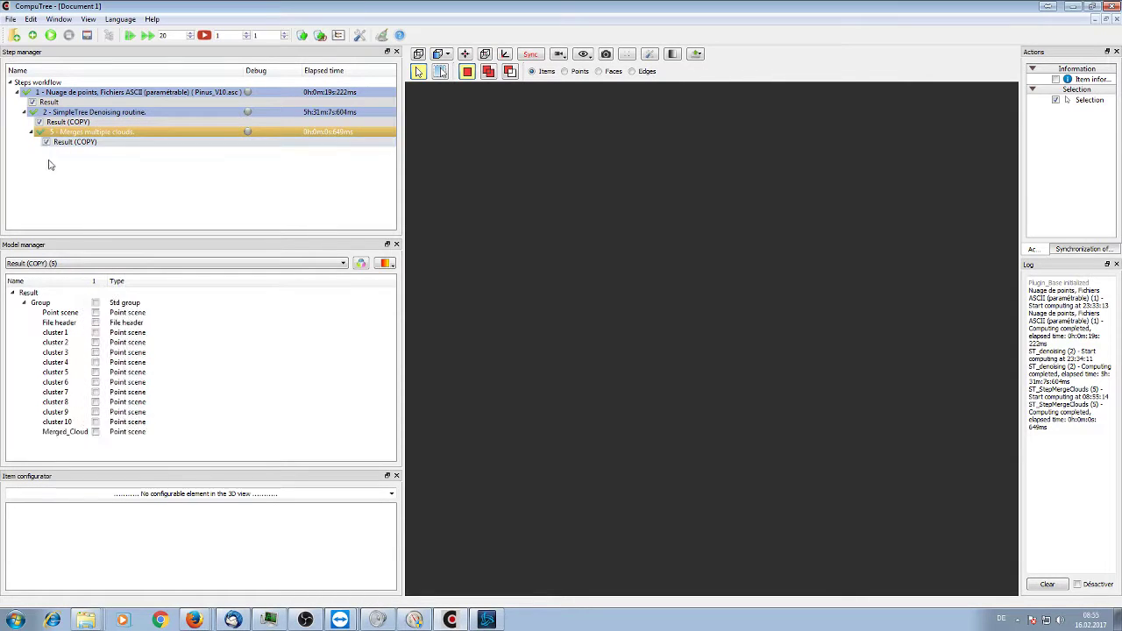
pyautogui.click(95, 432)
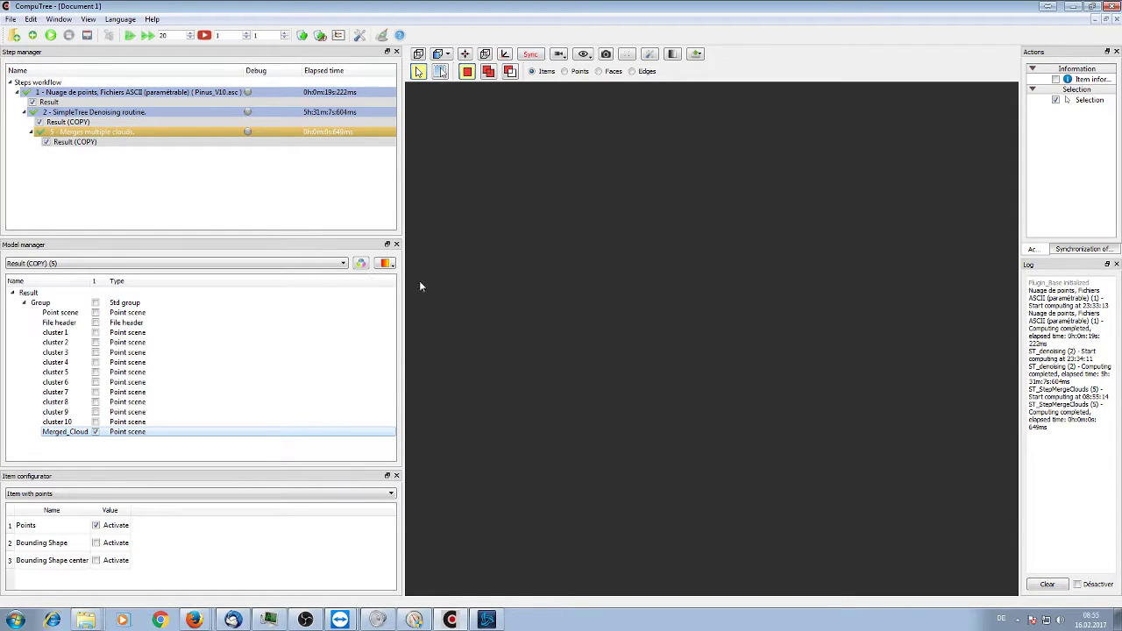
# - Export Merged_Cloud from the ST_StepMergeClouds result in Points, XYB (X,Y,Z,I) format as test_pine in the D: drive's Data folder
pyautogui.click(33, 36)
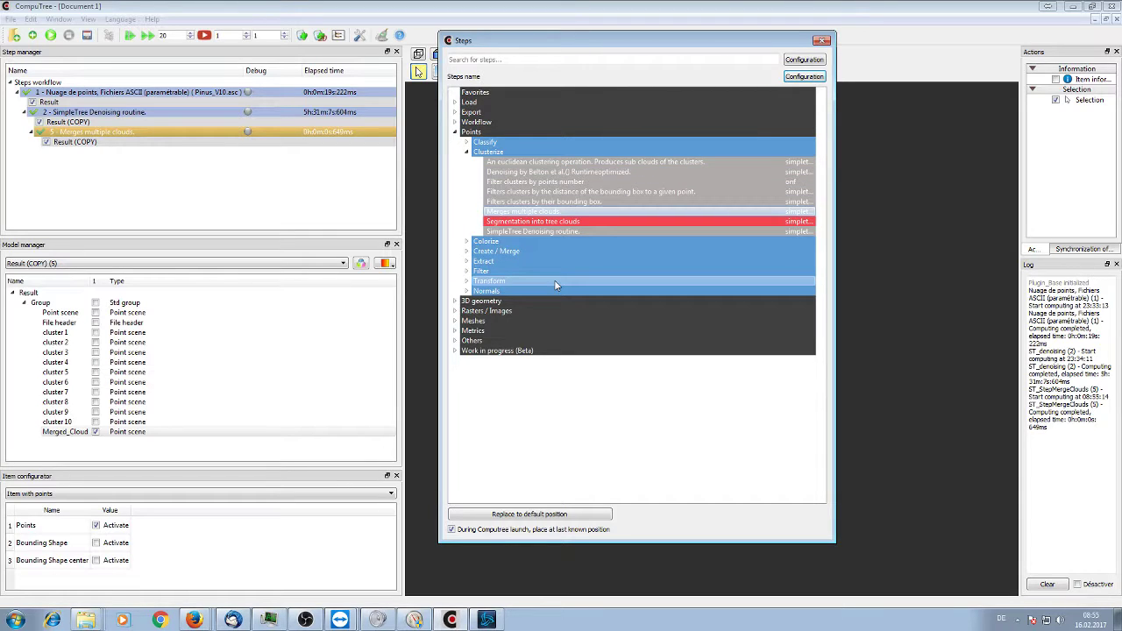
pyautogui.click(514, 112)
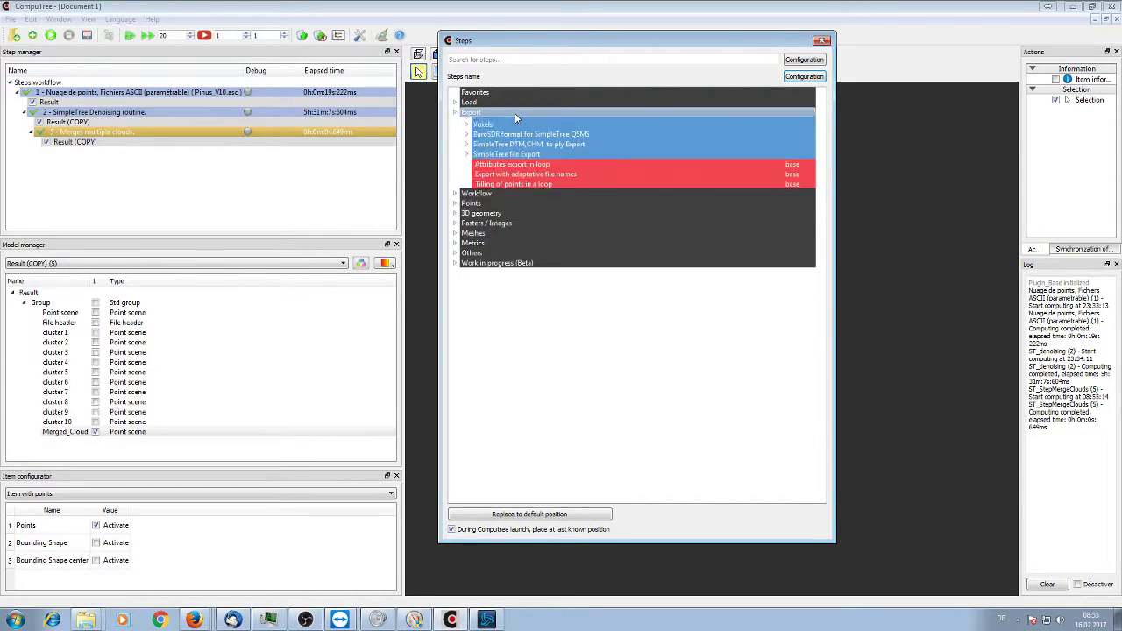
pyautogui.click(525, 151)
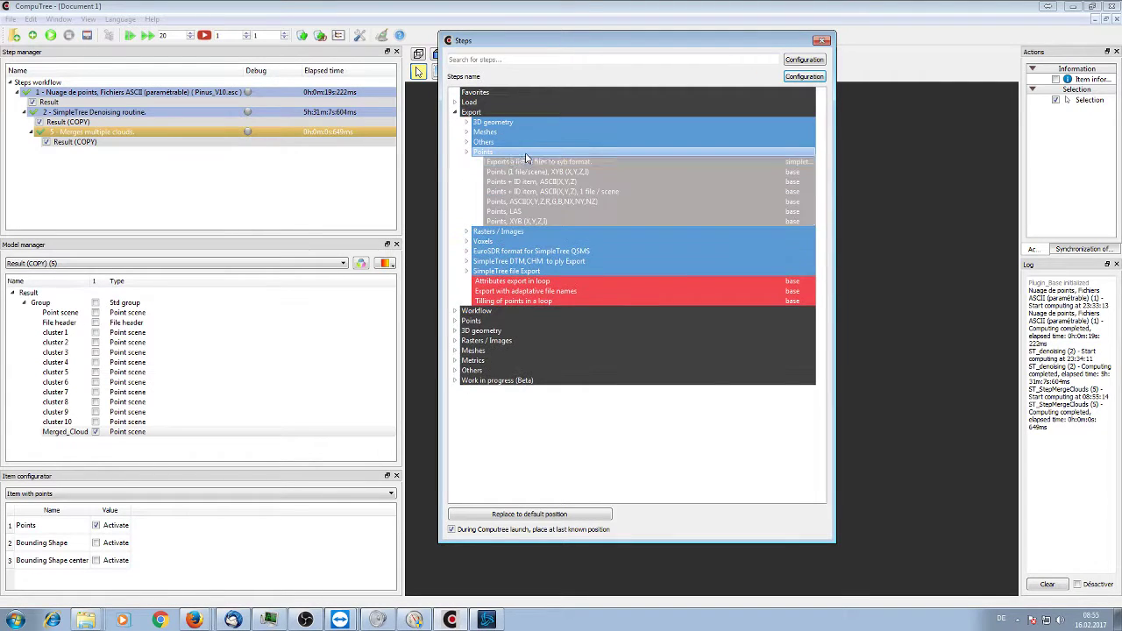
pyautogui.doubleClick(552, 223)
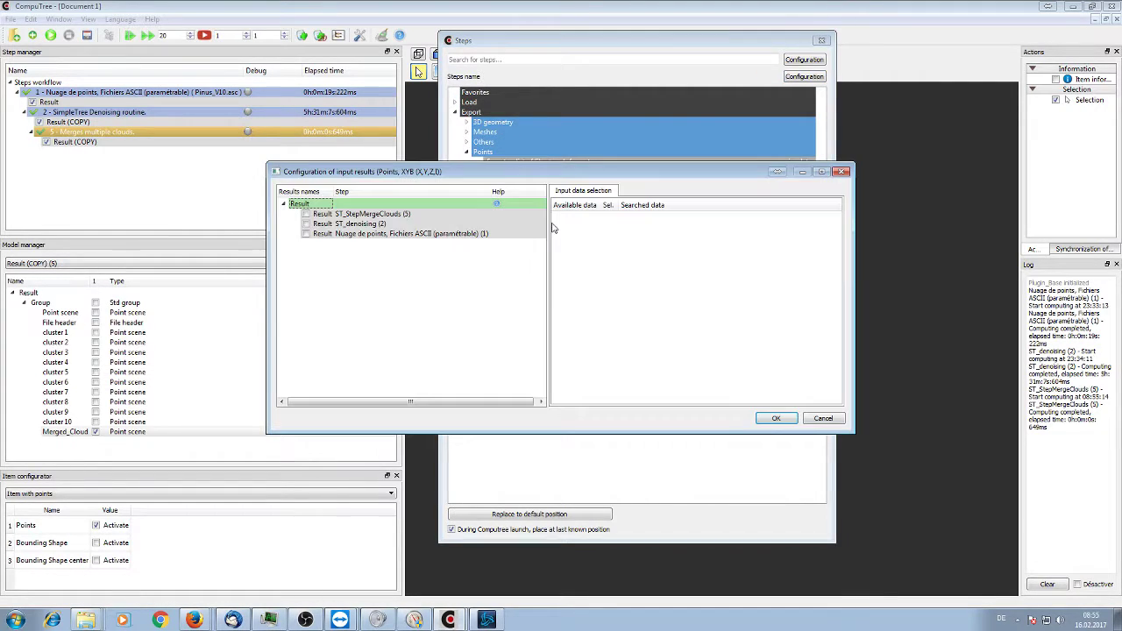
pyautogui.click(305, 224)
pyautogui.click(304, 214)
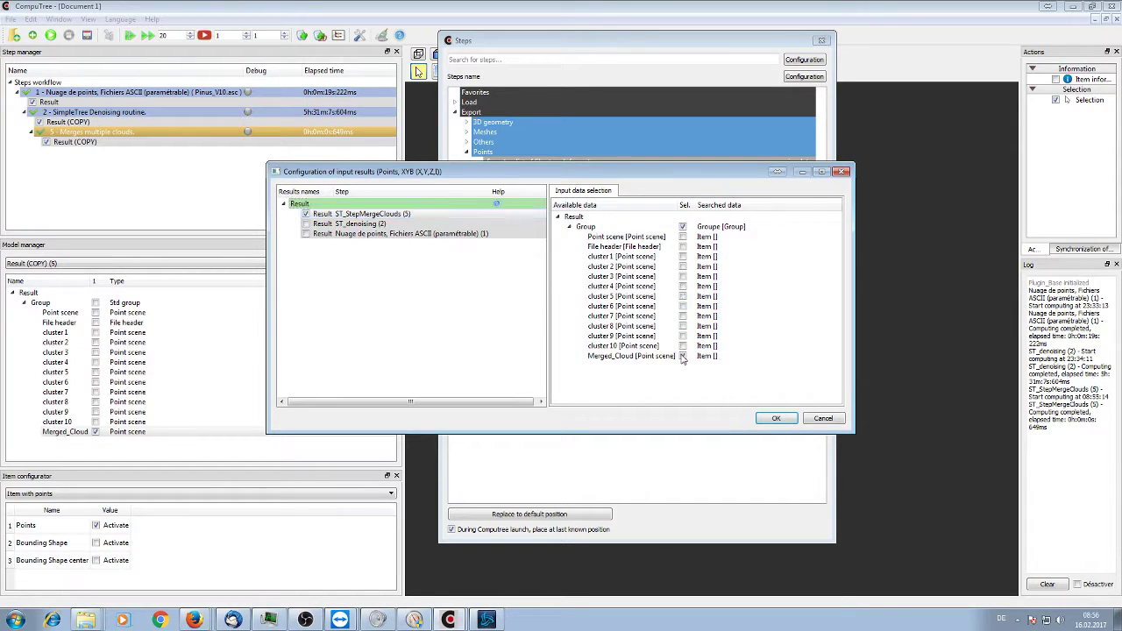
pyautogui.click(778, 418)
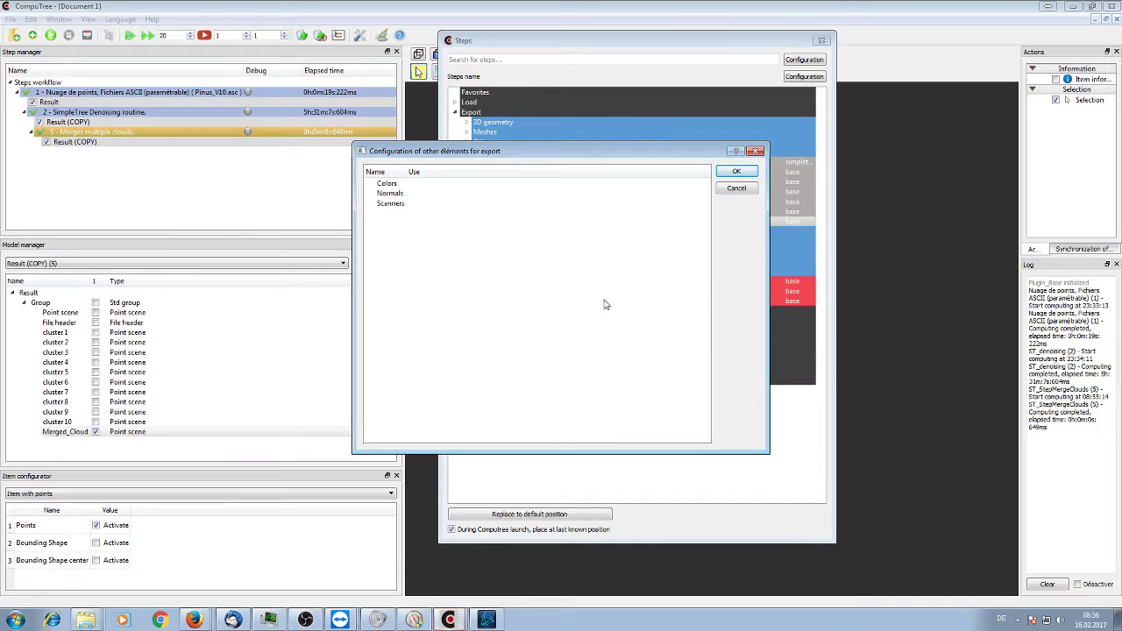
pyautogui.click(736, 172)
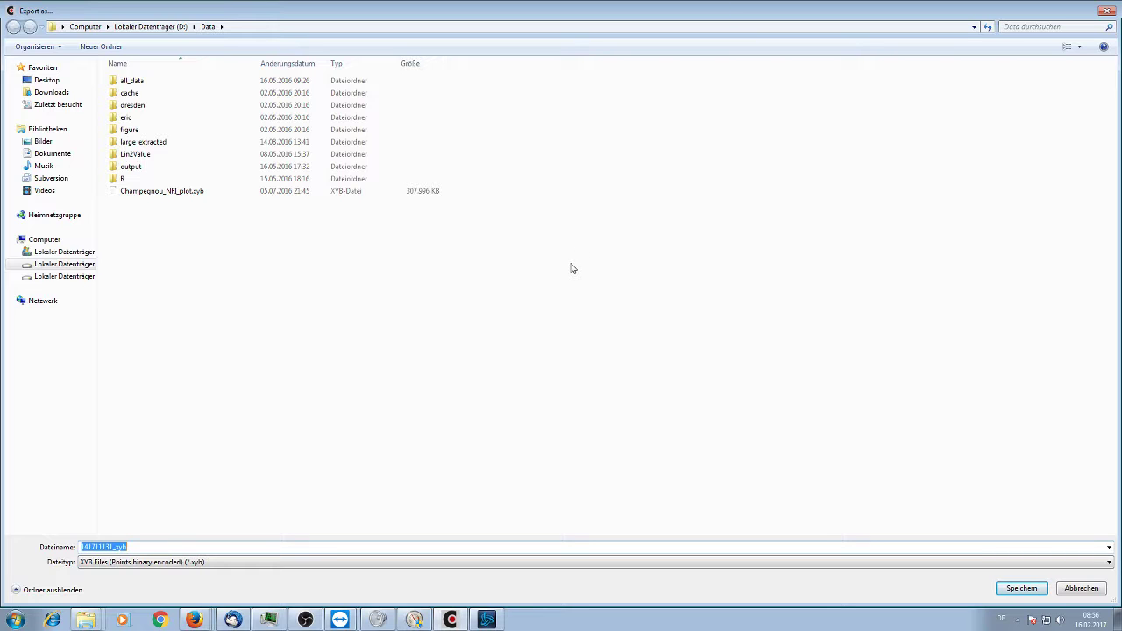
pyautogui.write('test_pine')
pyautogui.click(1021, 589)
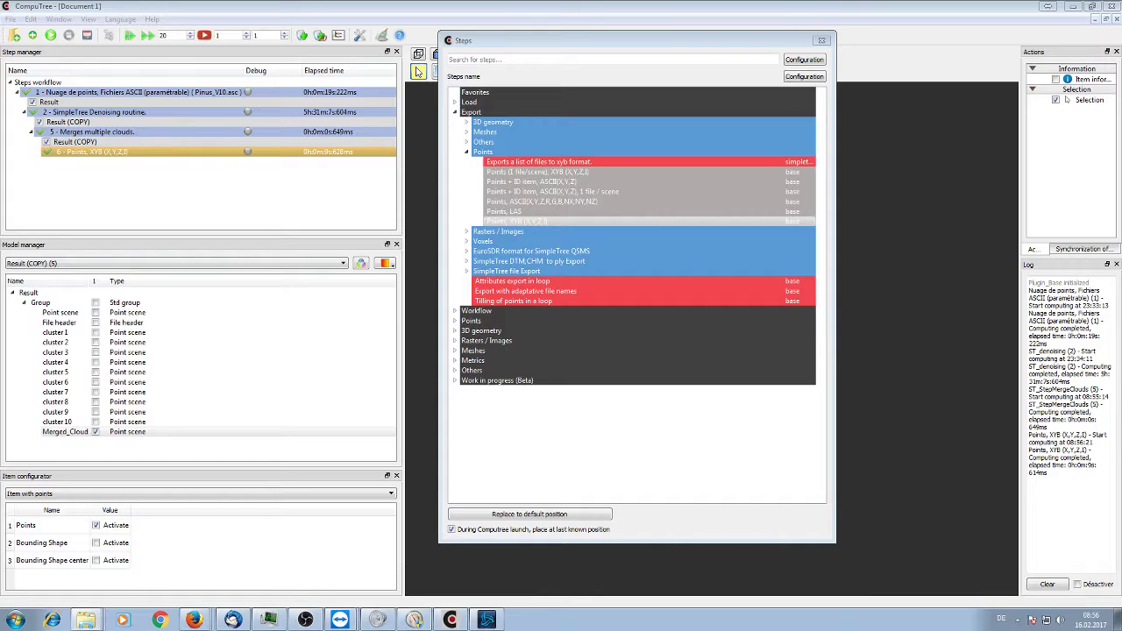
# - Delete the whole existing workflow, from the ASCII point cloud import through denoising, merging and export
pyautogui.click(418, 71)
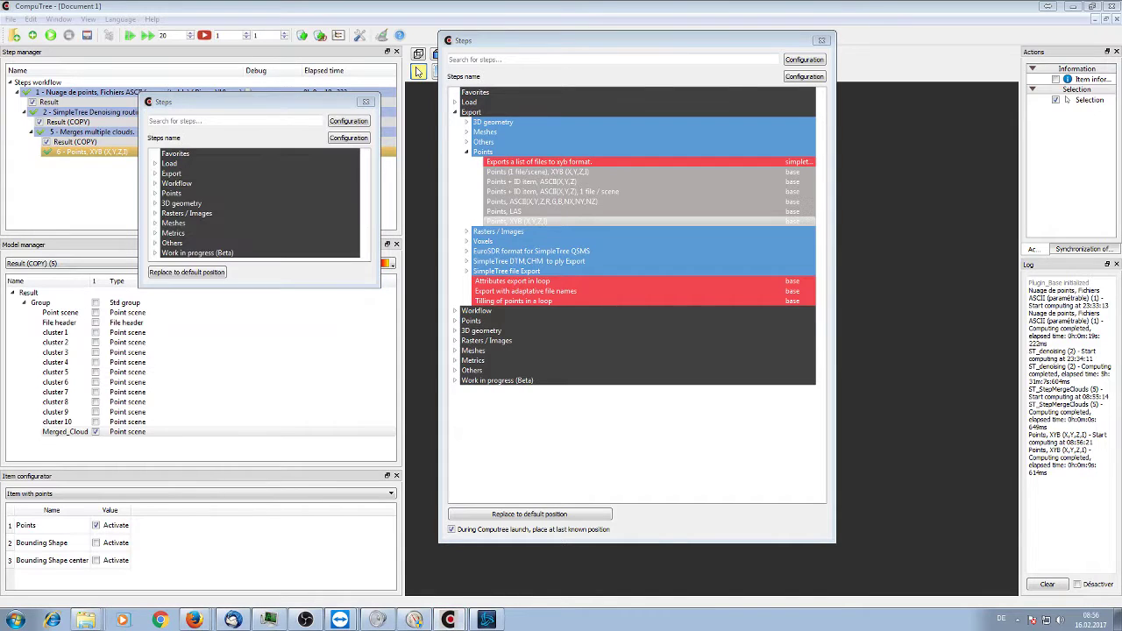
pyautogui.click(418, 71)
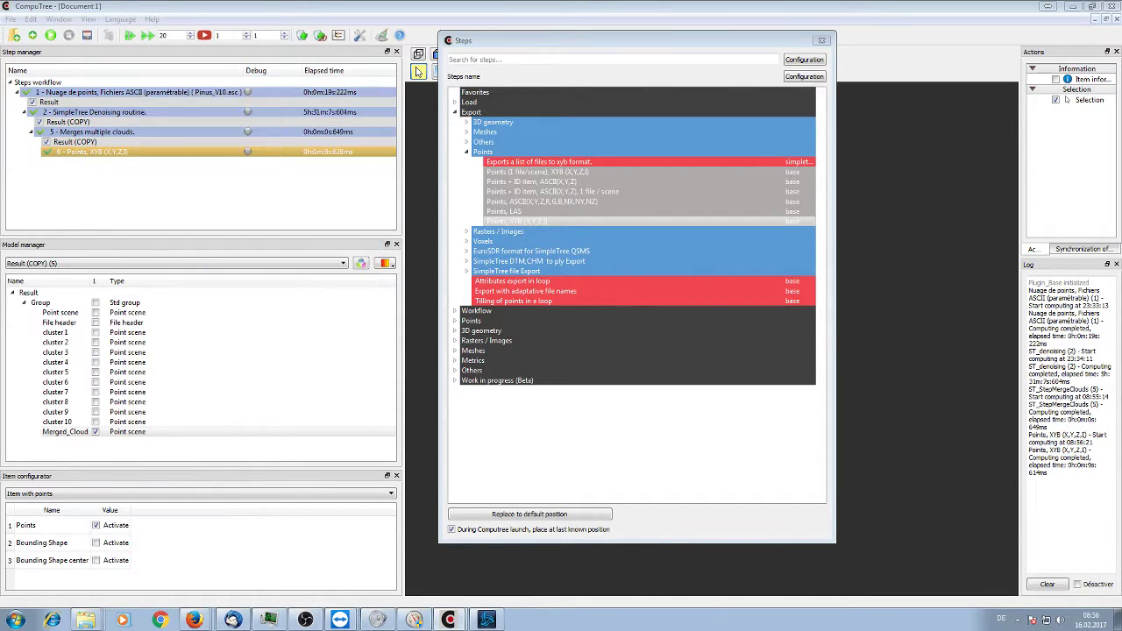
pyautogui.moveTo(1120, 298); pyautogui.dragTo(680, 0)
pyautogui.click(114, 93)
pyautogui.rightClick(114, 92)
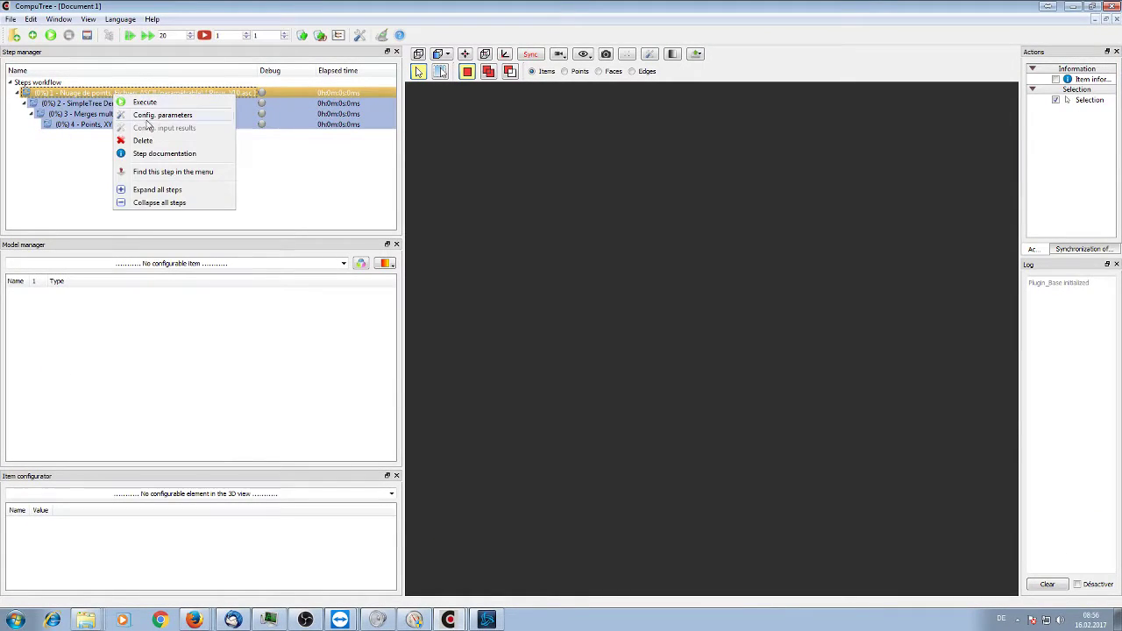
pyautogui.click(153, 136)
# - Load test_pine.xyb from the Data folder on drive D: and display its Scène point scene
pyautogui.click(15, 36)
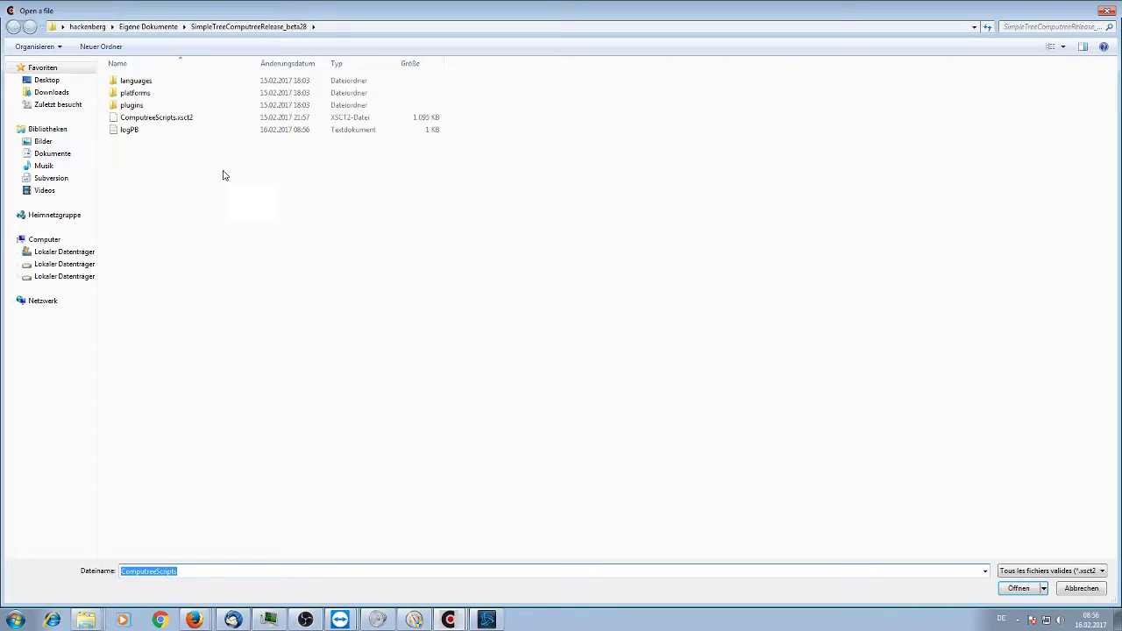
pyautogui.click(88, 264)
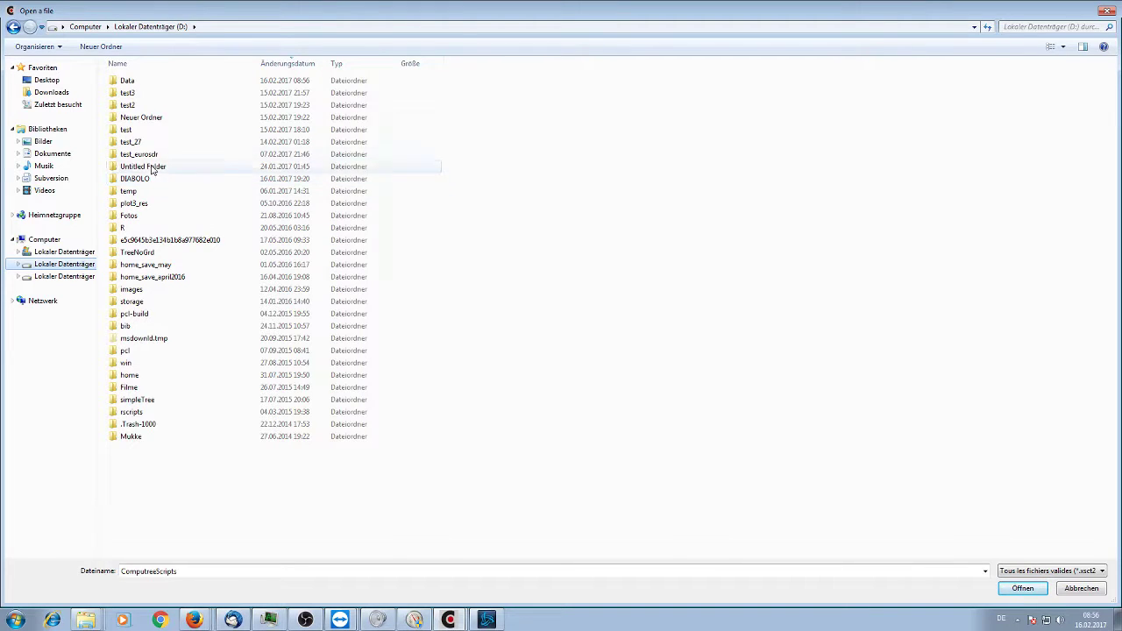
pyautogui.click(155, 65)
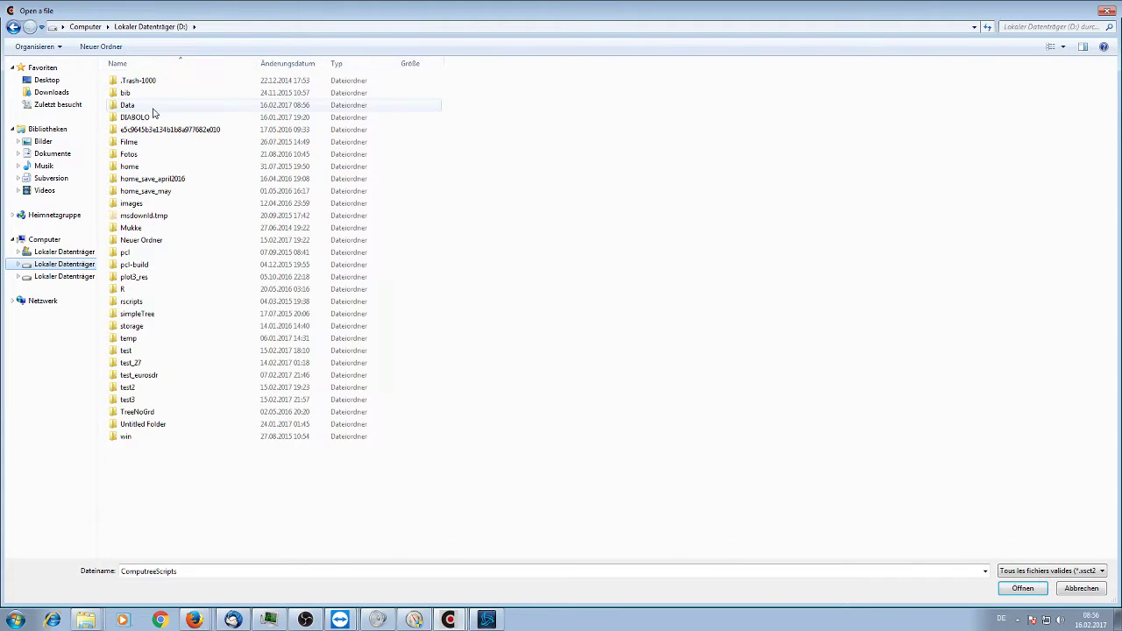
pyautogui.doubleClick(131, 104)
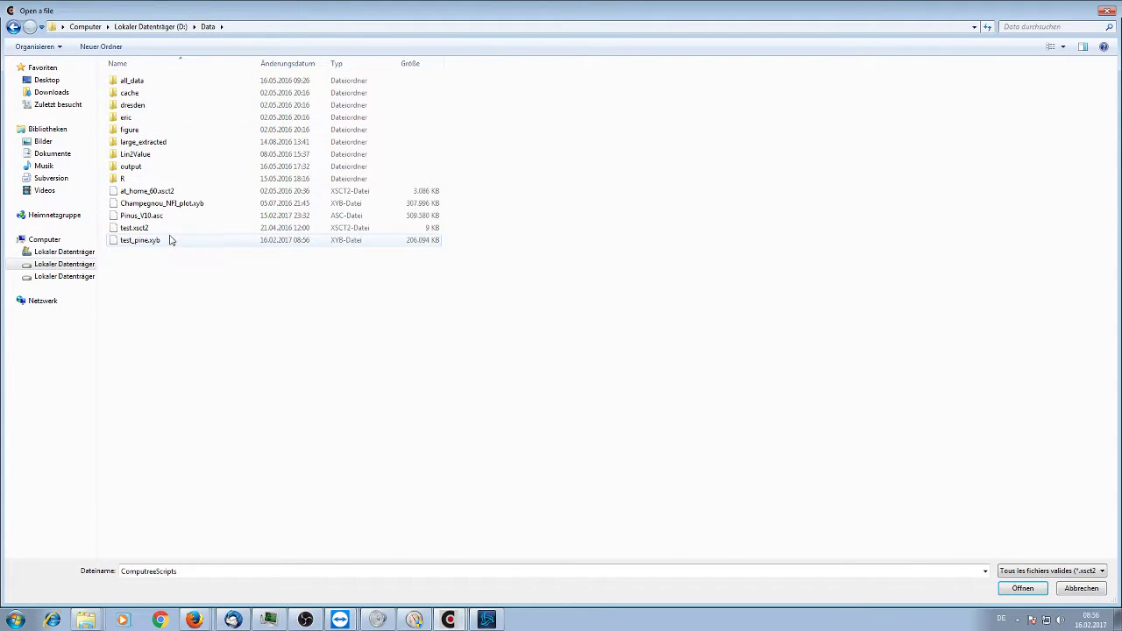
pyautogui.doubleClick(172, 240)
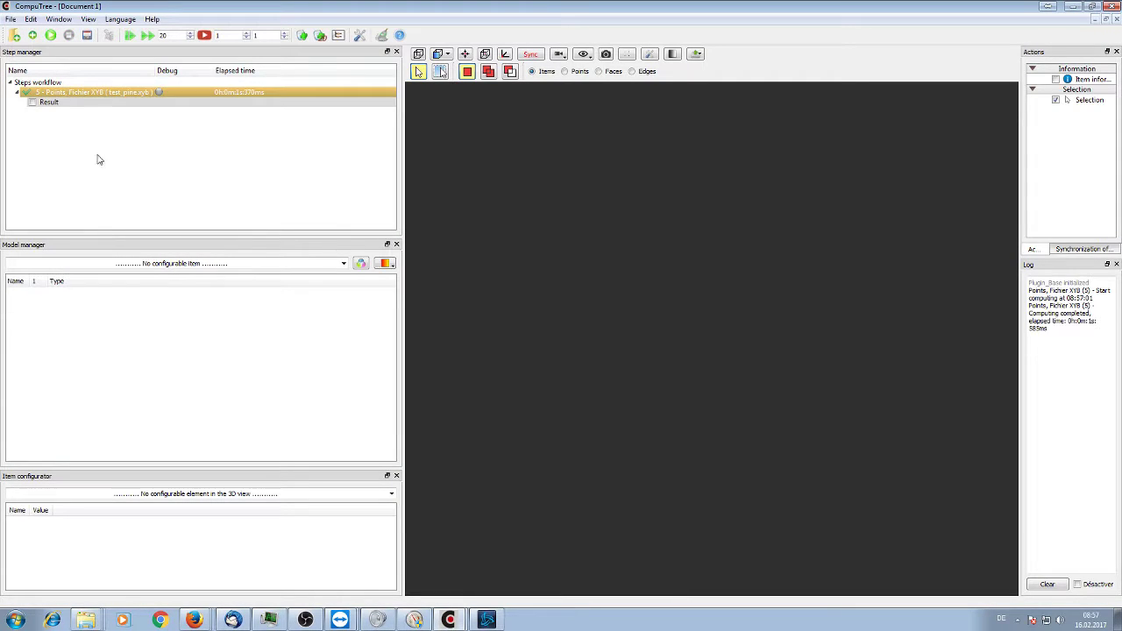
pyautogui.click(32, 102)
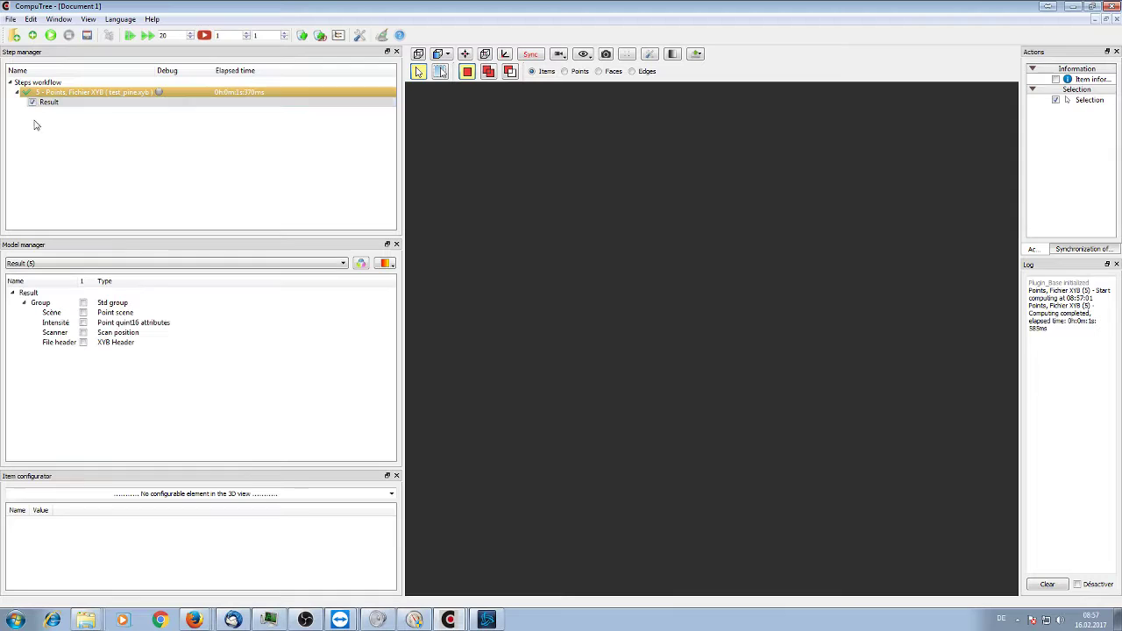
pyautogui.click(82, 313)
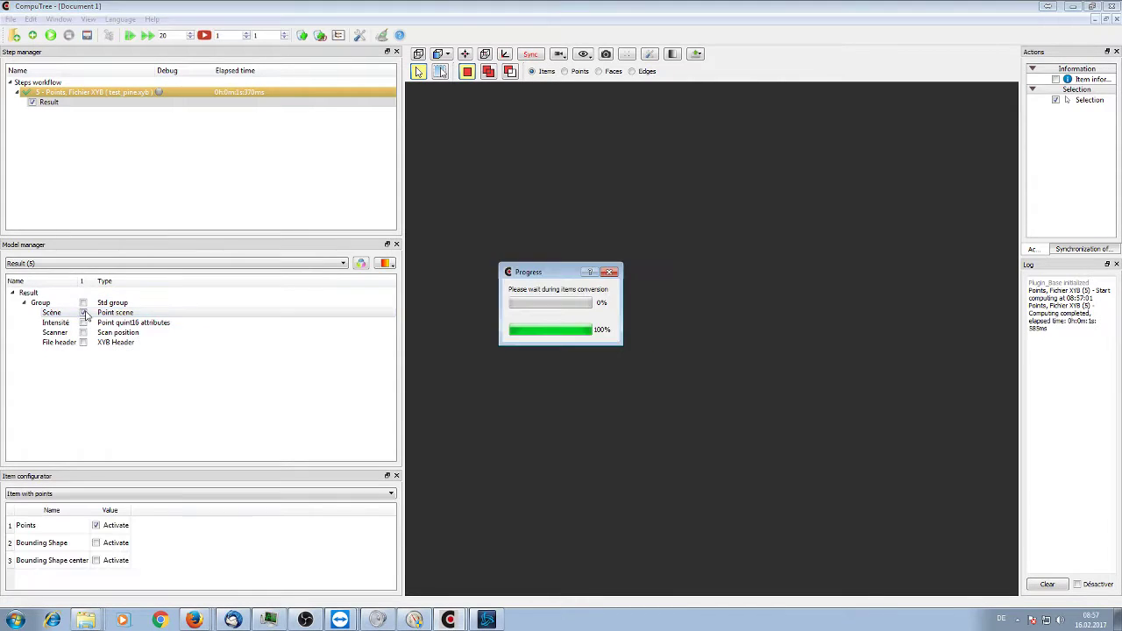
# - Inspect the reloaded pine's trunk, branches and crown from several angles, at close and far range
pyautogui.moveTo(477, 166); pyautogui.dragTo(708, 255)
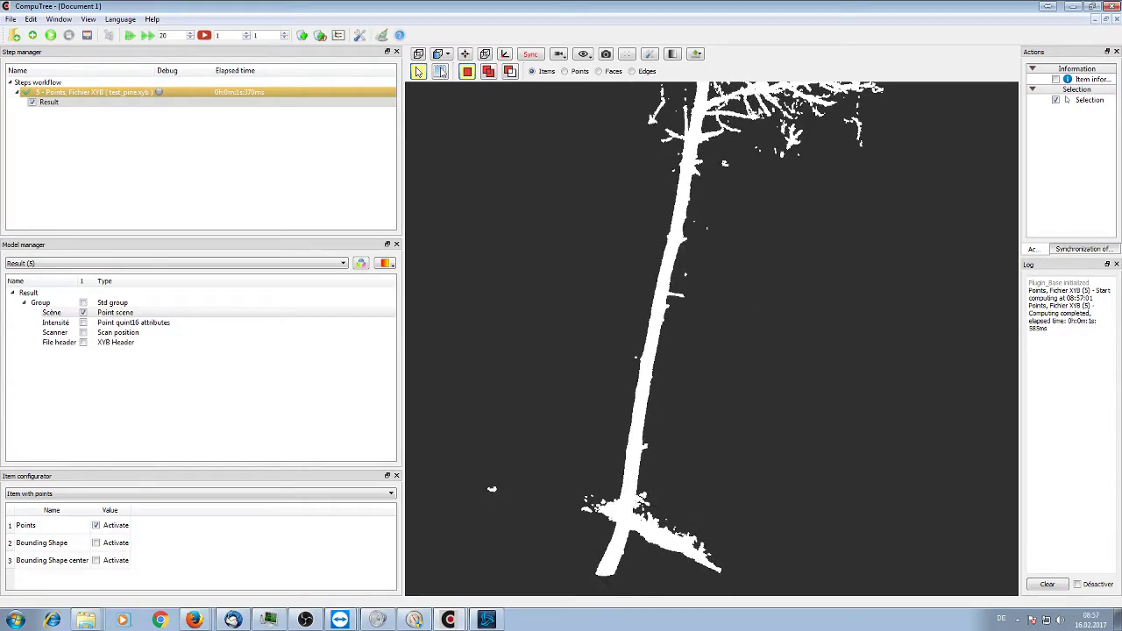
pyautogui.moveTo(777, 107); pyautogui.dragTo(728, 401, button='right')
pyautogui.scroll(6, 727, 402)
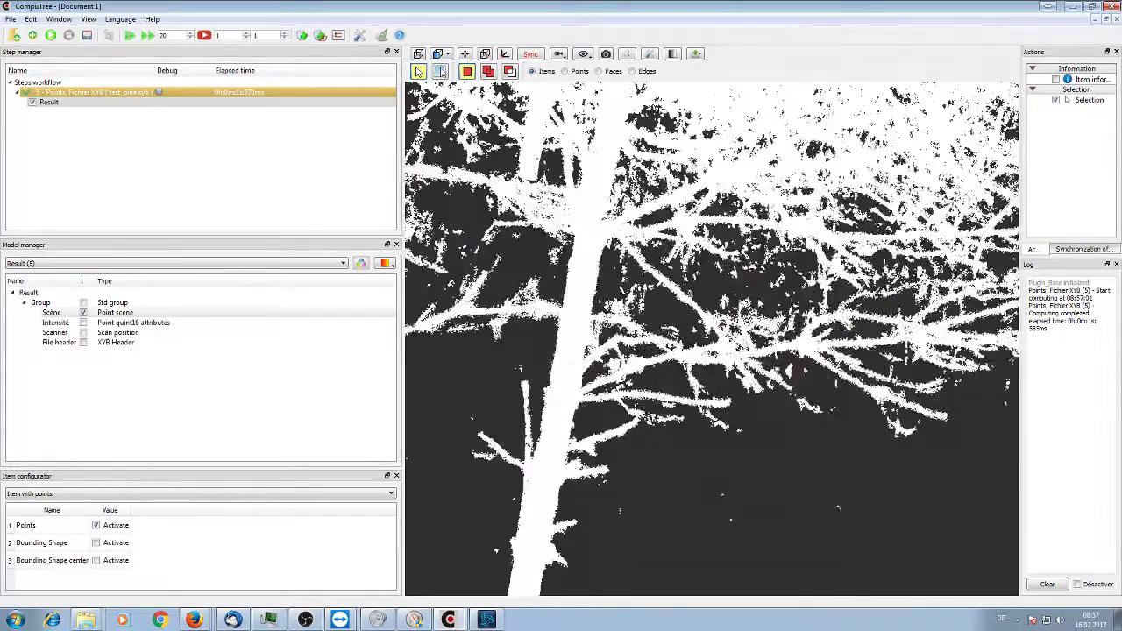
pyautogui.moveTo(727, 402); pyautogui.dragTo(889, 411)
pyautogui.scroll(-4, 889, 412)
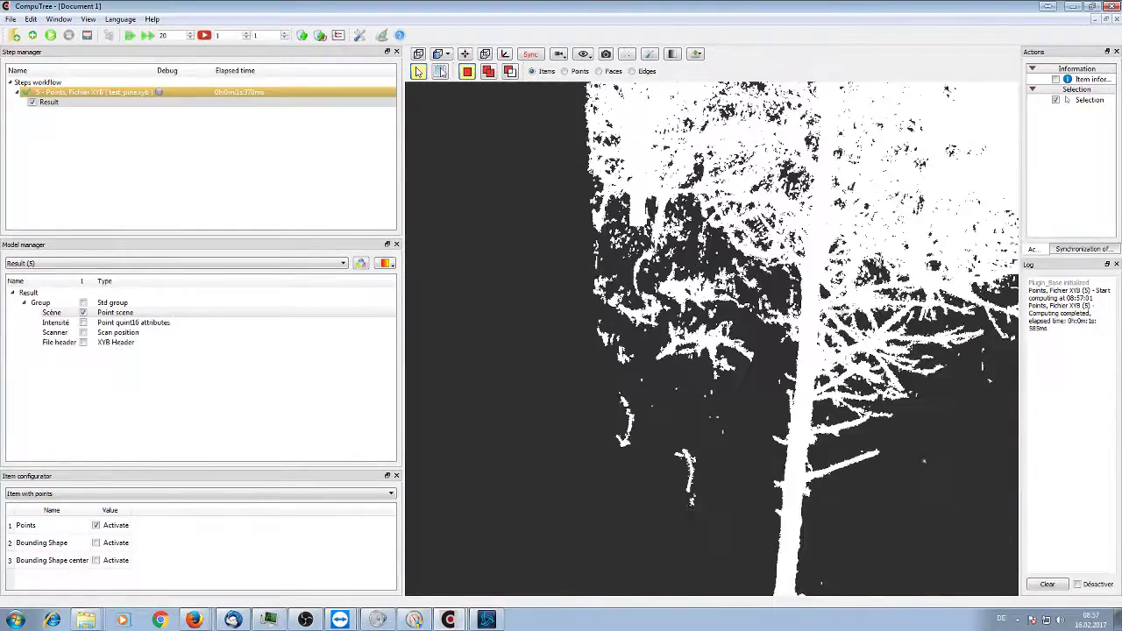
pyautogui.moveTo(900, 184); pyautogui.dragTo(815, 282, button='right')
pyautogui.scroll(6, 815, 282)
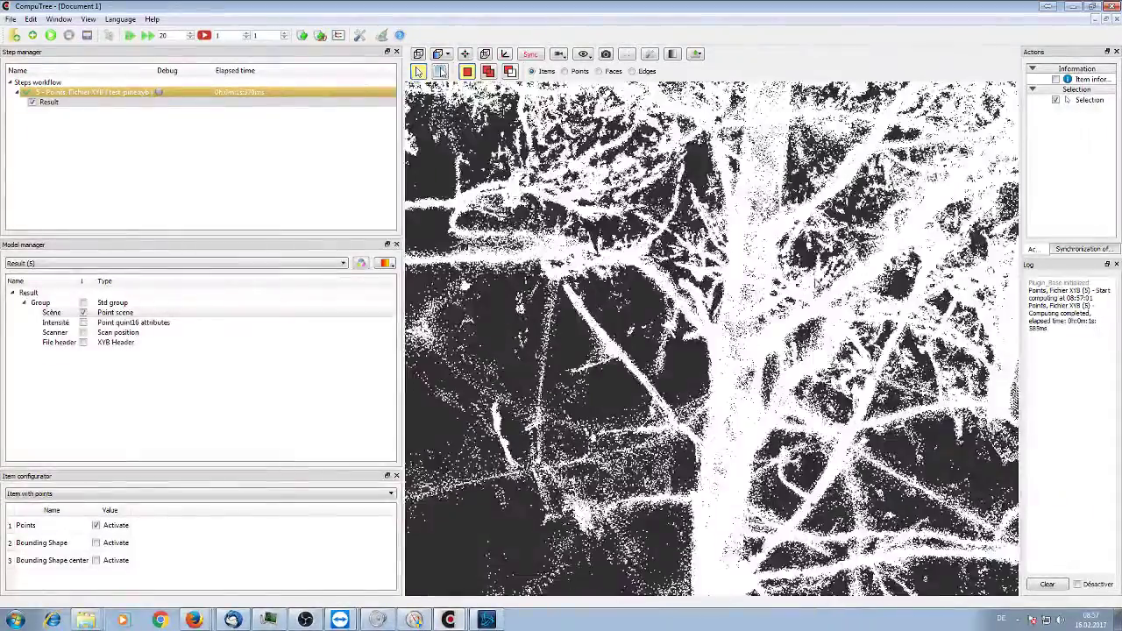
pyautogui.scroll(-8, 815, 282)
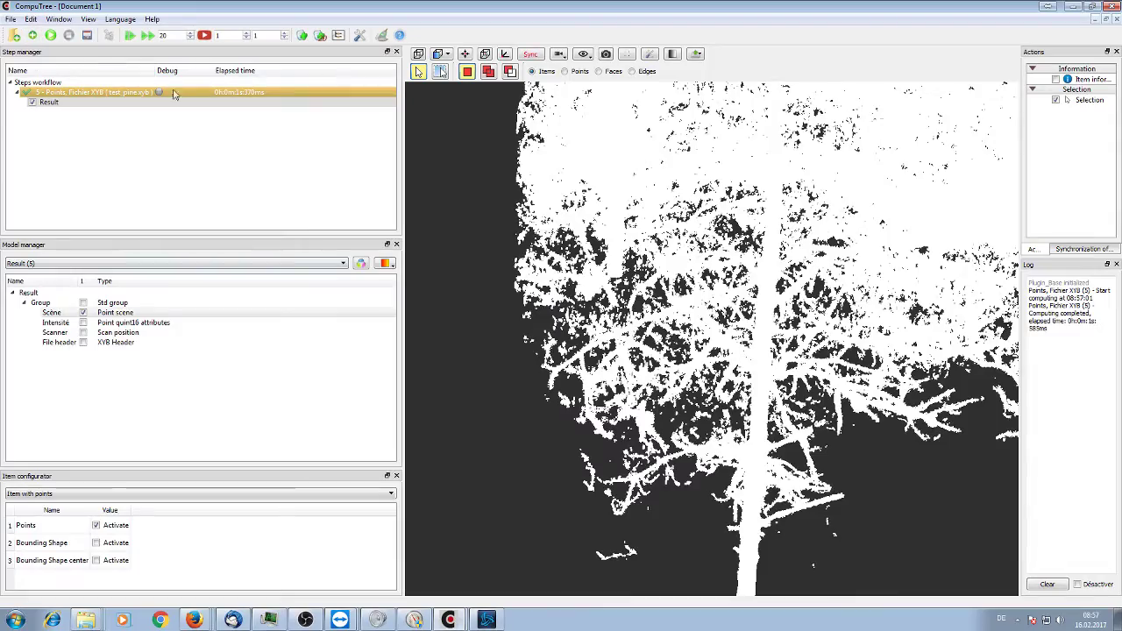
# - Apply Euclidean clustering denoising to the reloaded test_pine.xyb cloud with the number of clusters set to 3, and execute it
pyautogui.moveTo(647, 249); pyautogui.dragTo(706, 455)
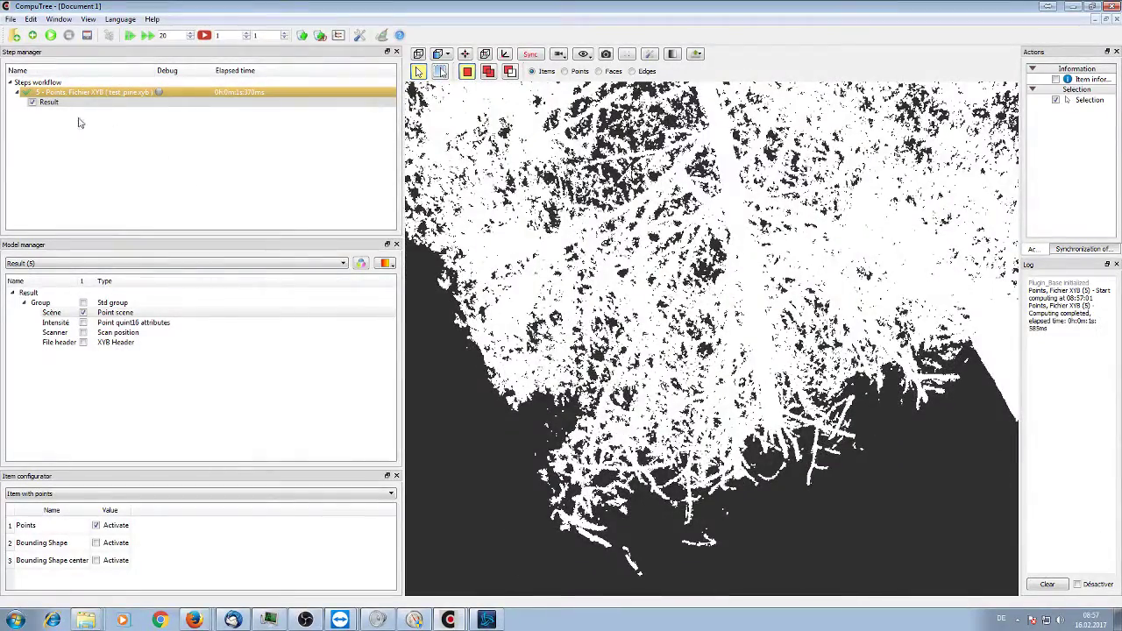
pyautogui.click(32, 35)
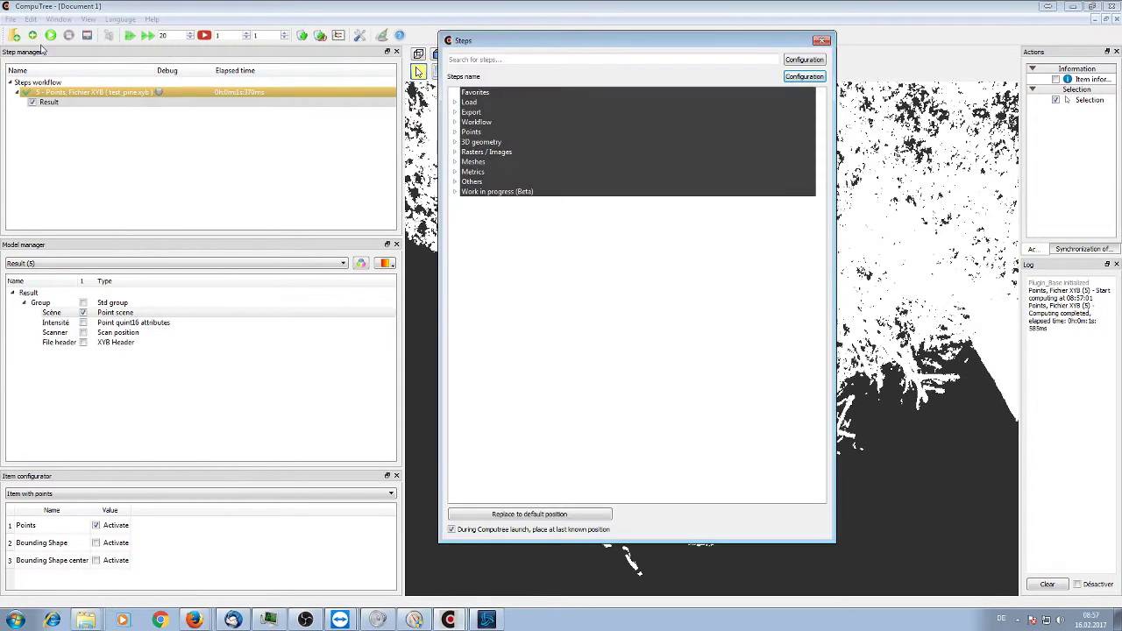
pyautogui.doubleClick(538, 134)
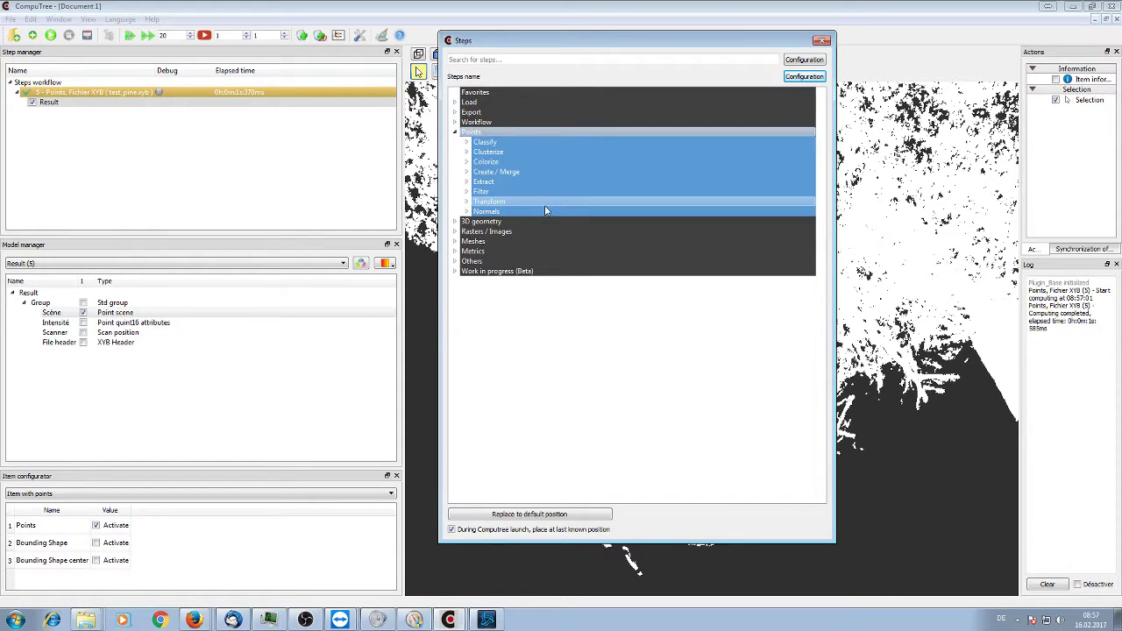
pyautogui.doubleClick(575, 153)
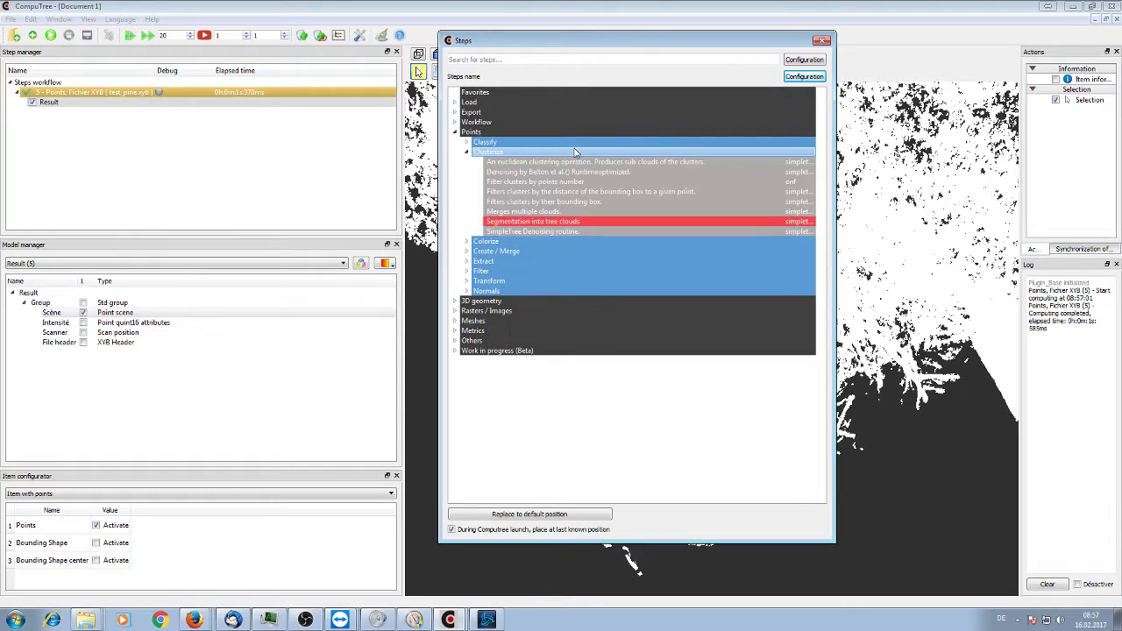
pyautogui.doubleClick(516, 269)
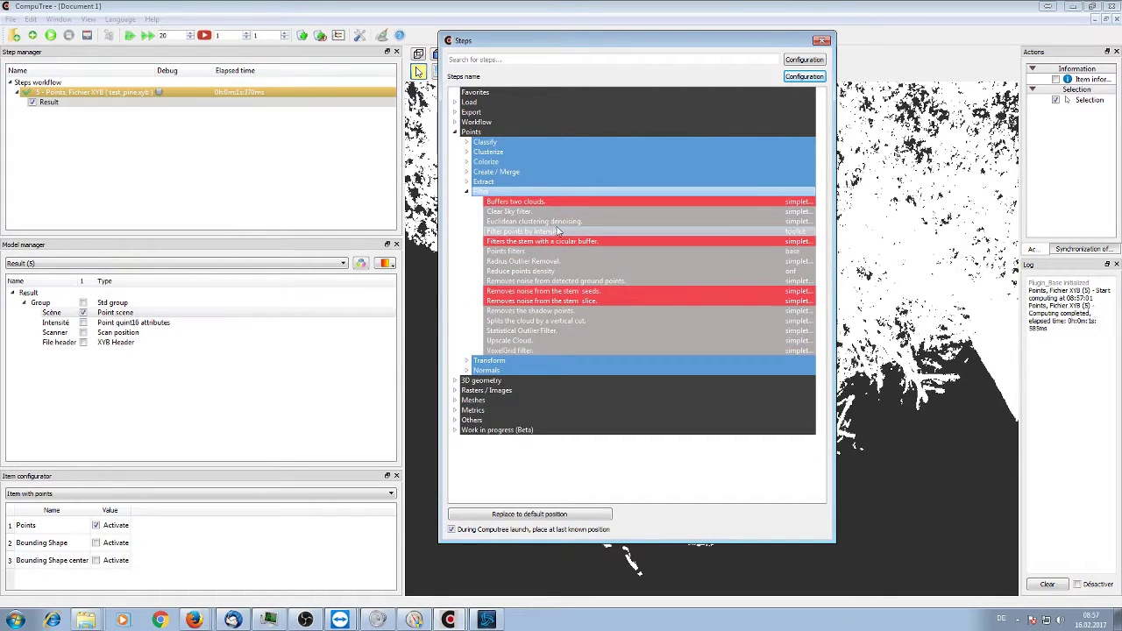
pyautogui.doubleClick(543, 221)
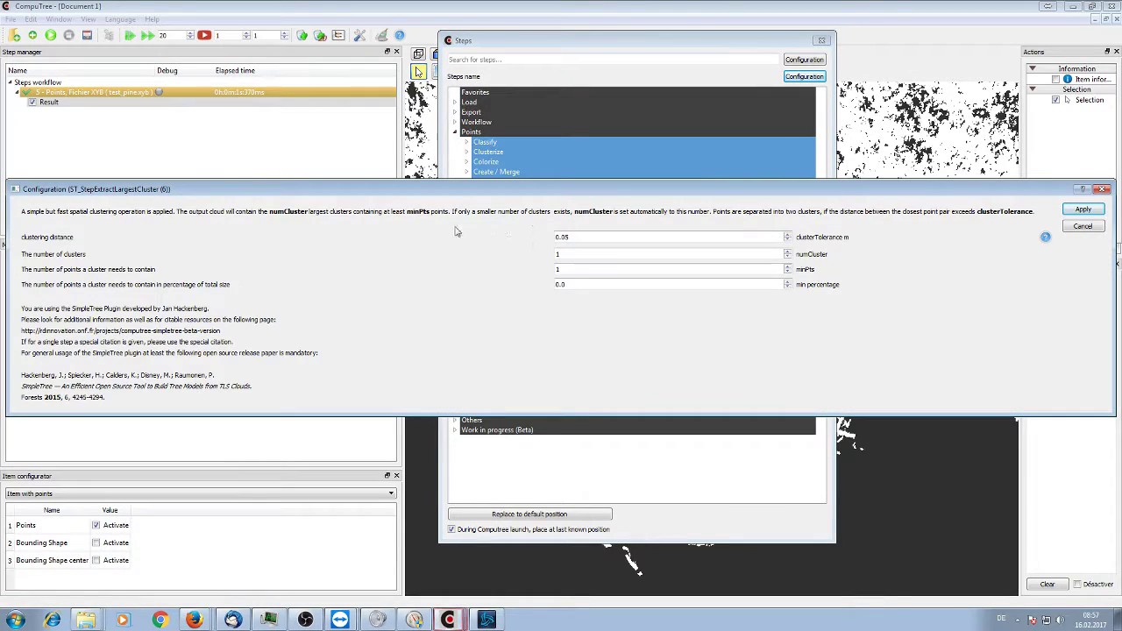
pyautogui.doubleClick(573, 254)
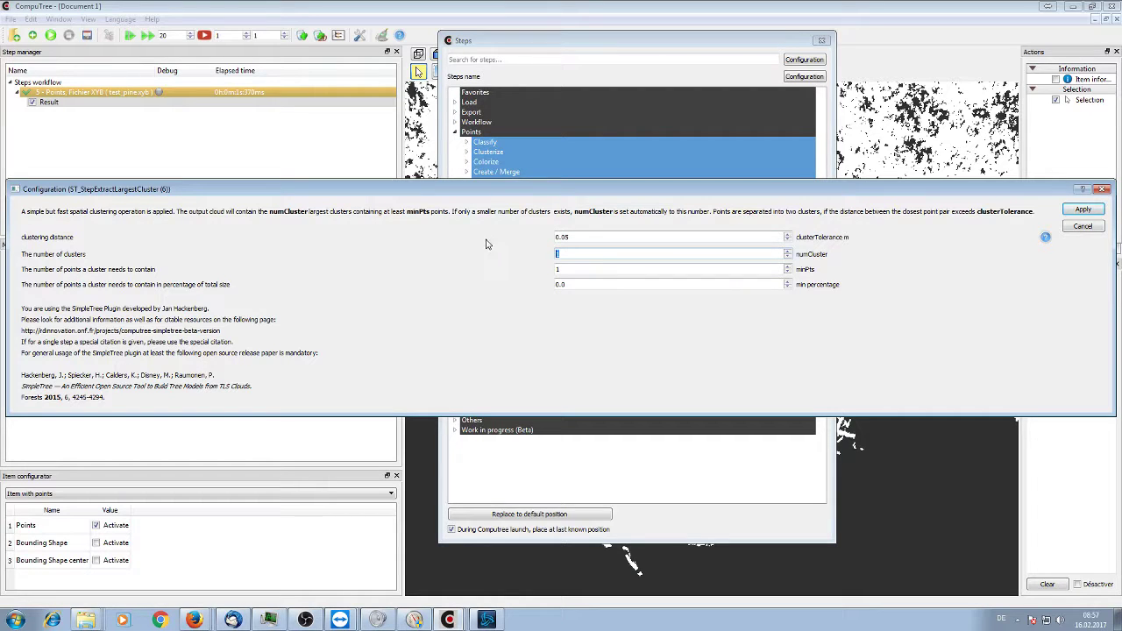
pyautogui.write('3')
pyautogui.click(1083, 209)
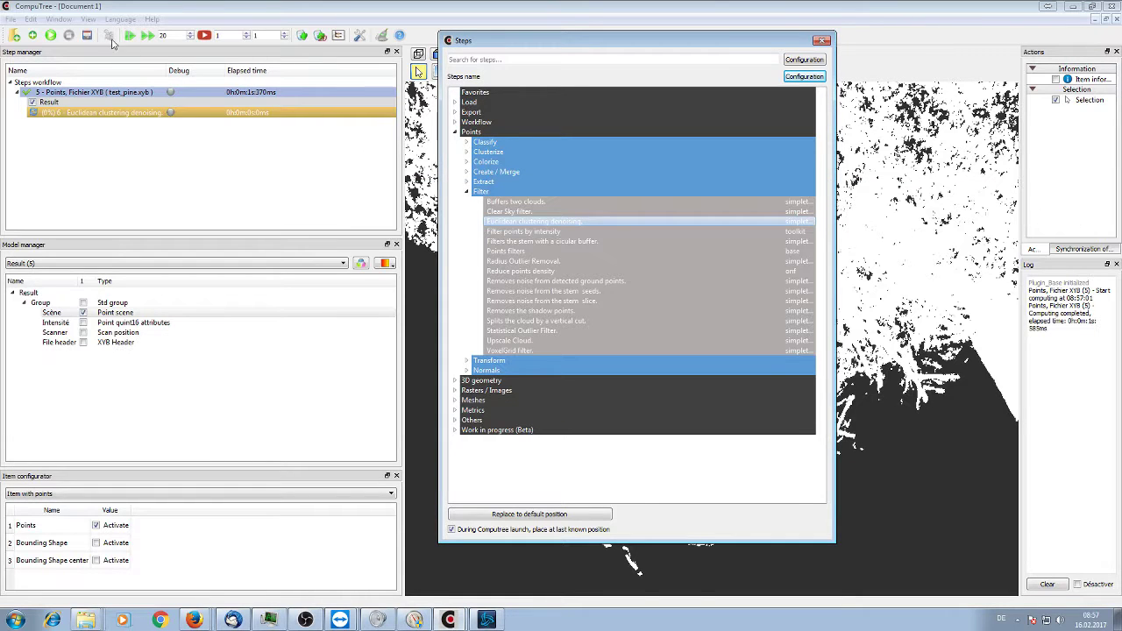
pyautogui.click(50, 36)
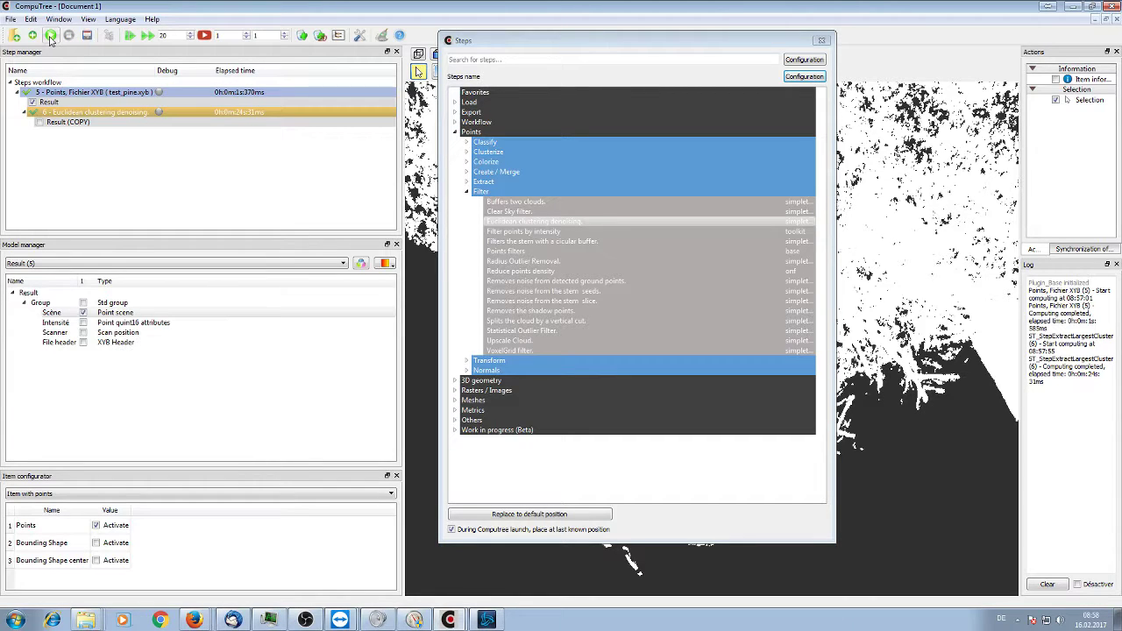
# - Show only the Largest_Clusters point scene of the clustering result and move the Steps window clear of the 3D view
pyautogui.click(39, 122)
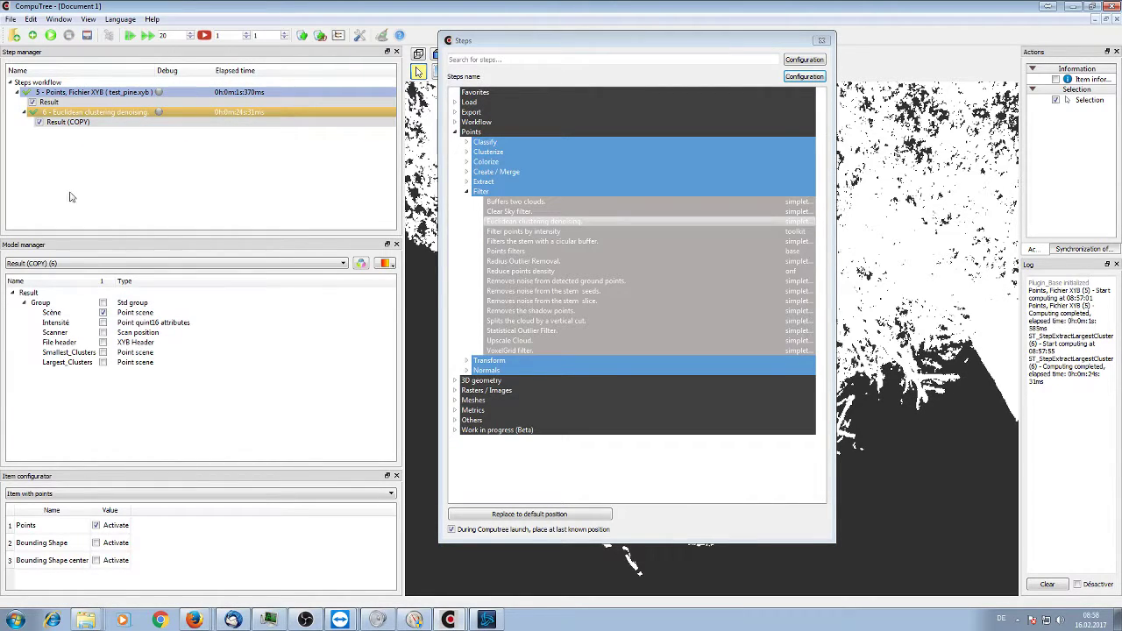
pyautogui.click(103, 363)
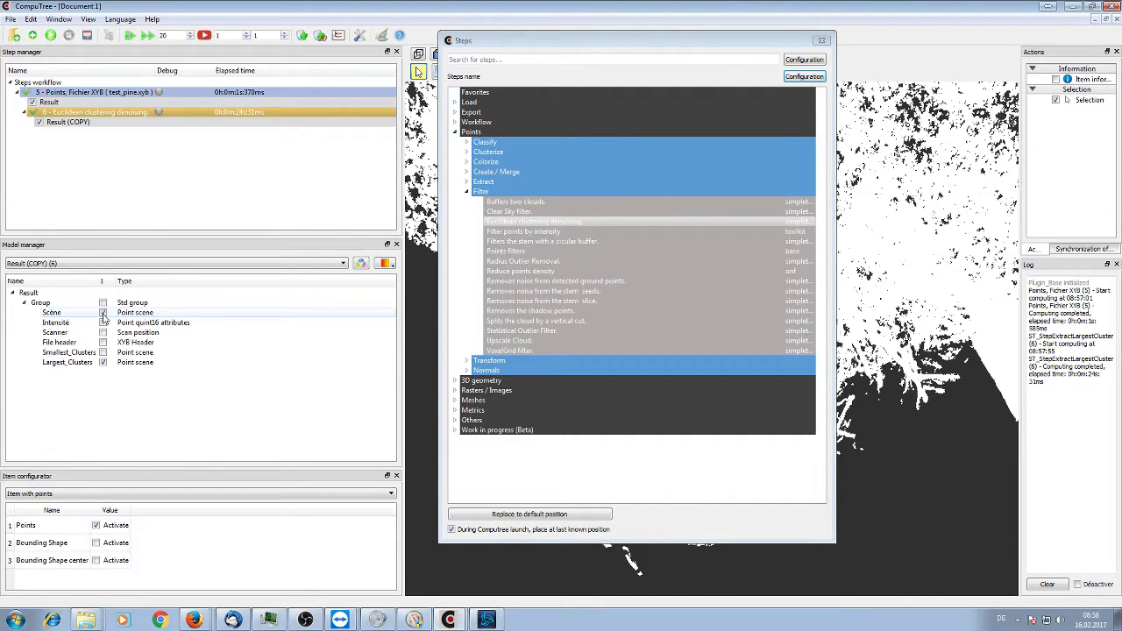
pyautogui.click(102, 313)
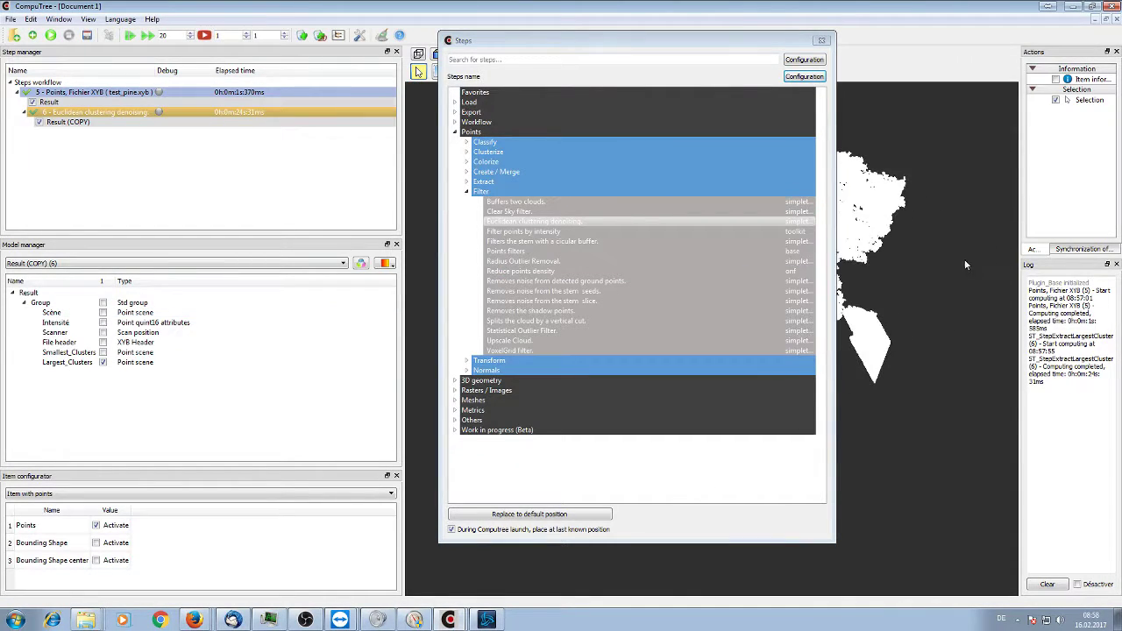
pyautogui.moveTo(677, 42); pyautogui.dragTo(1121, 147)
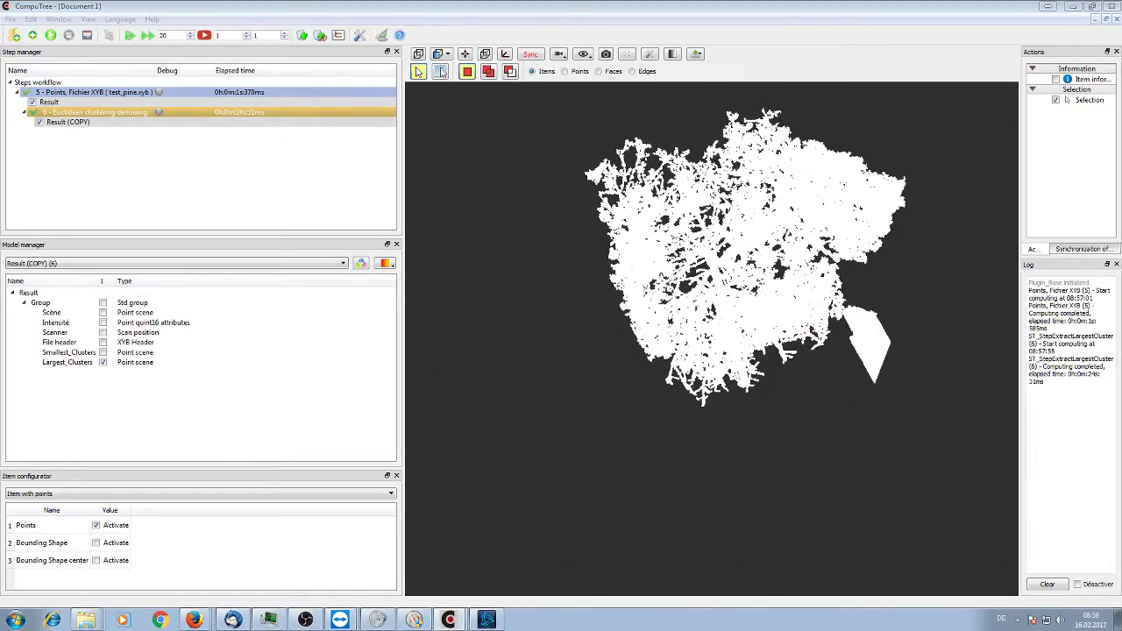
# - Examine the Largest_Clusters cloud from several angles, checking the trunk, branches, crown and the detached patch at close and far range
pyautogui.moveTo(831, 328); pyautogui.dragTo(780, 140)
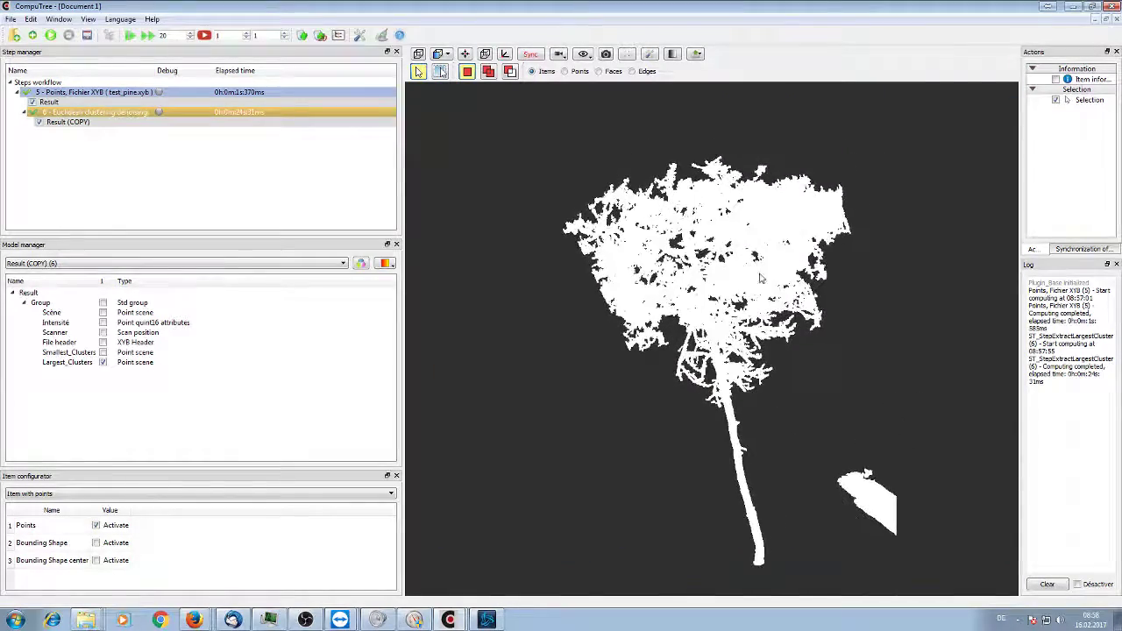
pyautogui.scroll(3, 726, 337)
pyautogui.scroll(3, 727, 337)
pyautogui.moveTo(726, 337); pyautogui.dragTo(911, 478)
pyautogui.moveTo(815, 372); pyautogui.dragTo(421, 373)
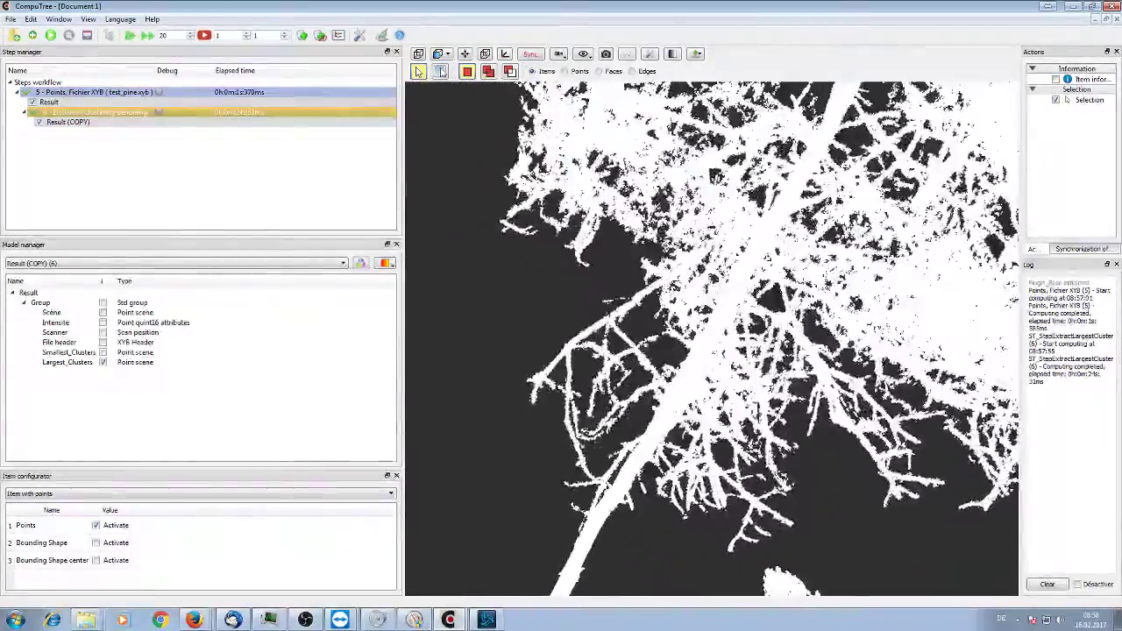
pyautogui.scroll(-3, 810, 341)
pyautogui.moveTo(809, 341); pyautogui.dragTo(848, 312)
pyautogui.scroll(5, 711, 339)
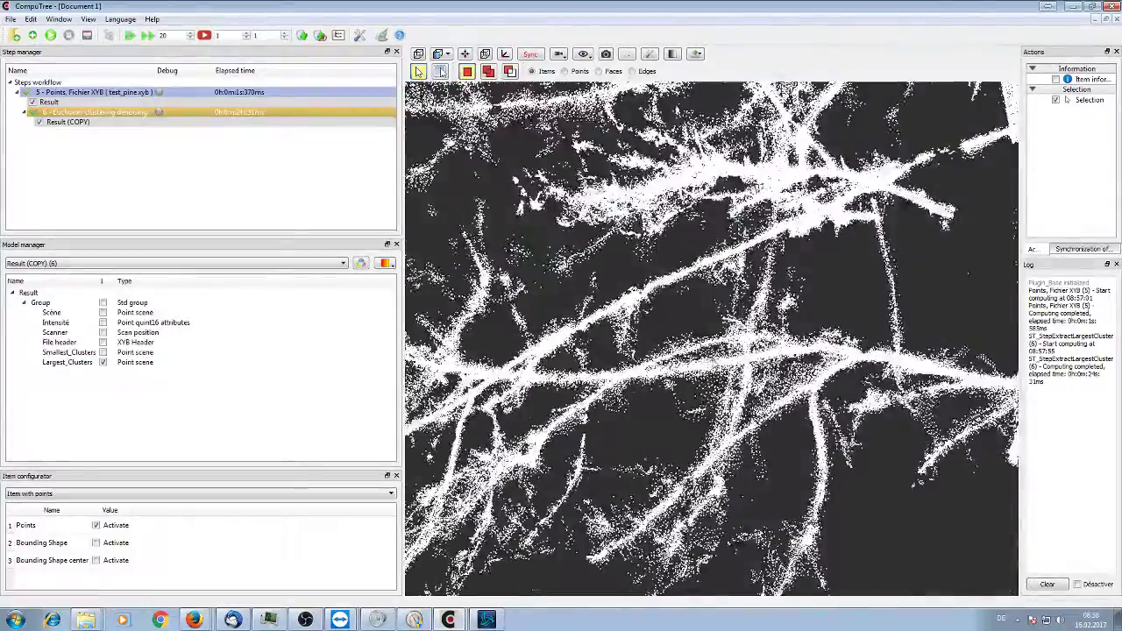
pyautogui.moveTo(712, 338); pyautogui.dragTo(543, 254)
pyautogui.scroll(-8, 846, 461)
pyautogui.moveTo(804, 223); pyautogui.dragTo(845, 479)
pyautogui.scroll(-6, 793, 390)
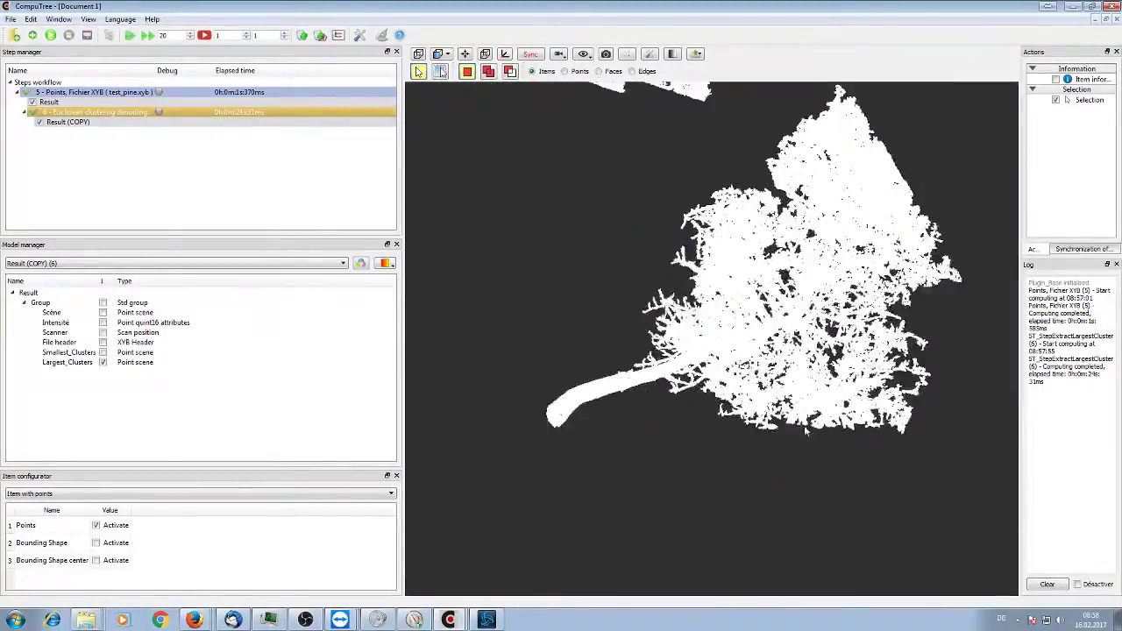
pyautogui.moveTo(762, 298); pyautogui.dragTo(745, 387)
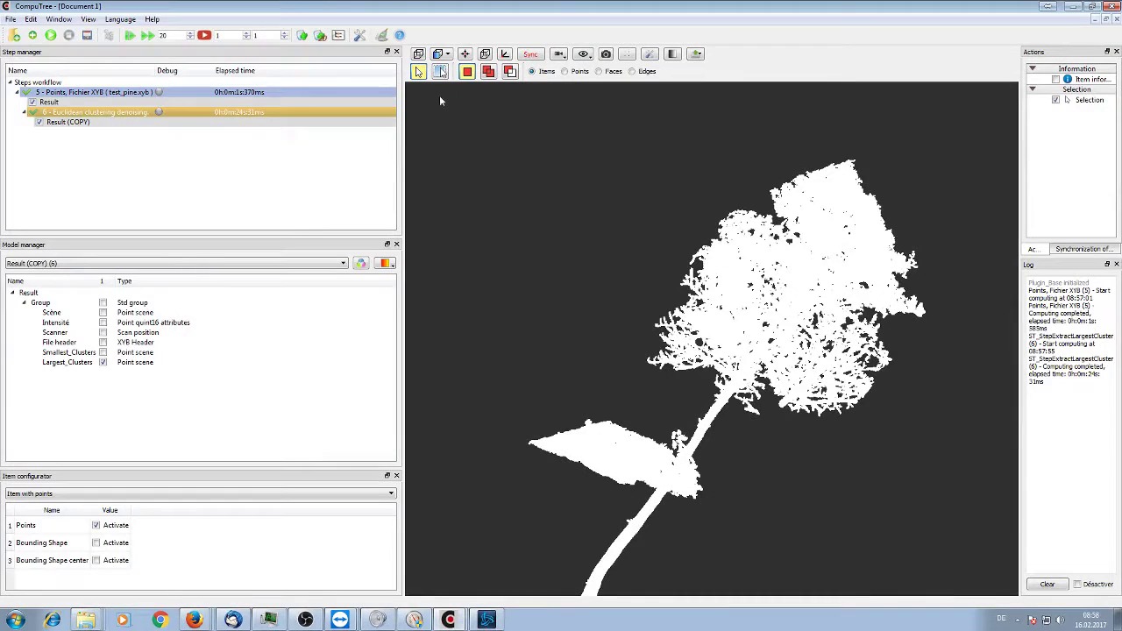
# - Change the number of clusters in the Euclidean clustering denoising step's parameters and execute the step again
pyautogui.rightClick(123, 114)
pyautogui.click(230, 146)
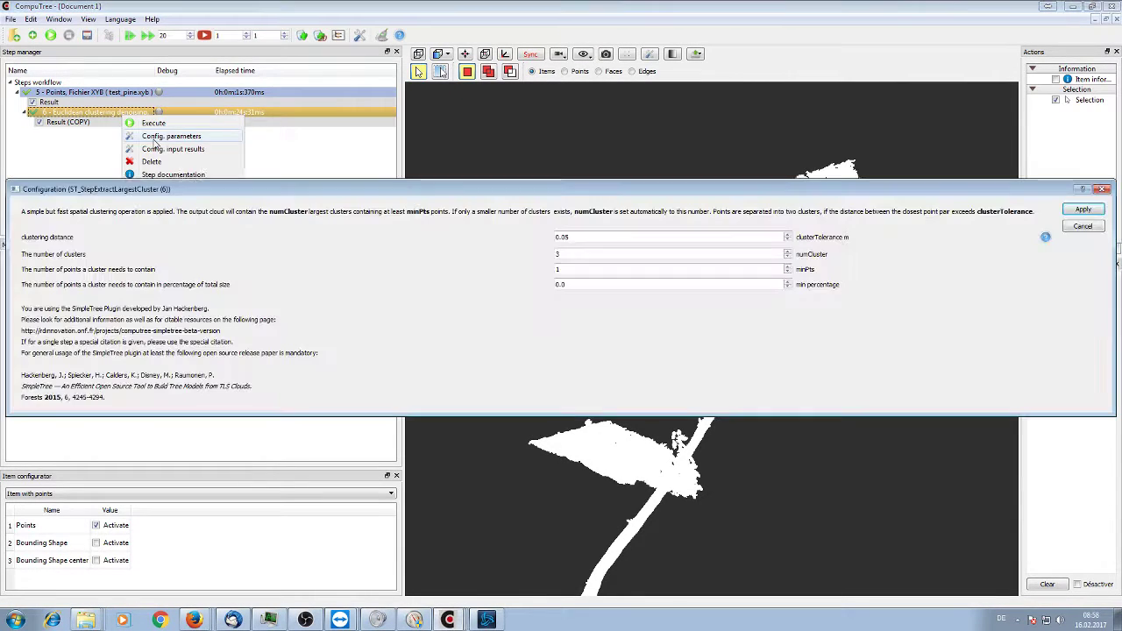
pyautogui.moveTo(564, 254); pyautogui.dragTo(519, 251)
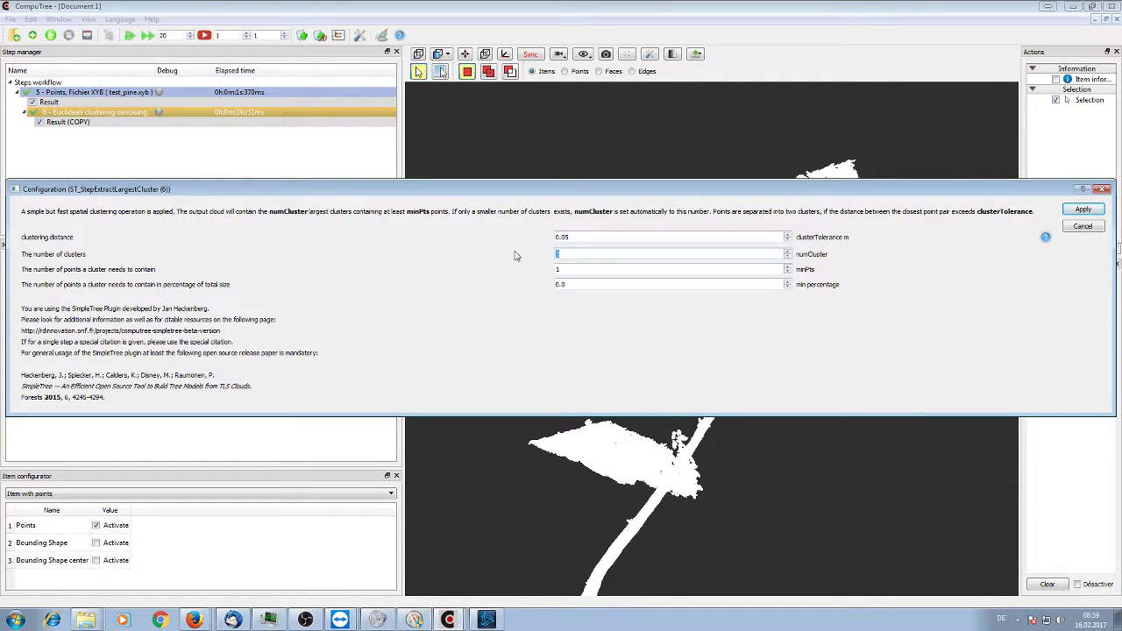
pyautogui.click(1083, 210)
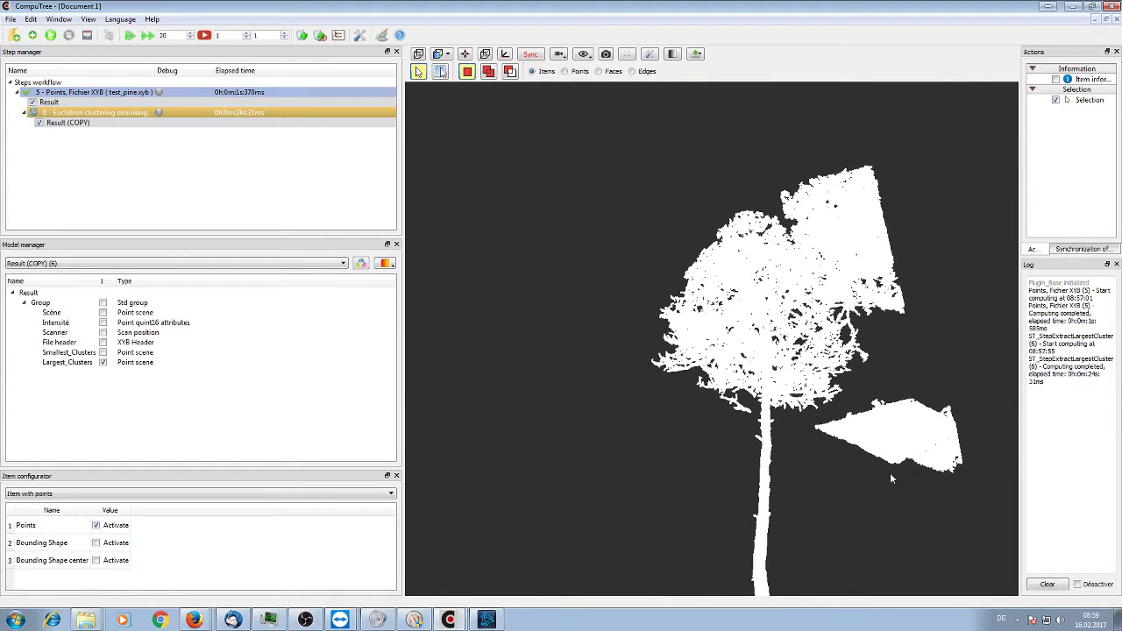
pyautogui.moveTo(889, 474); pyautogui.dragTo(724, 192)
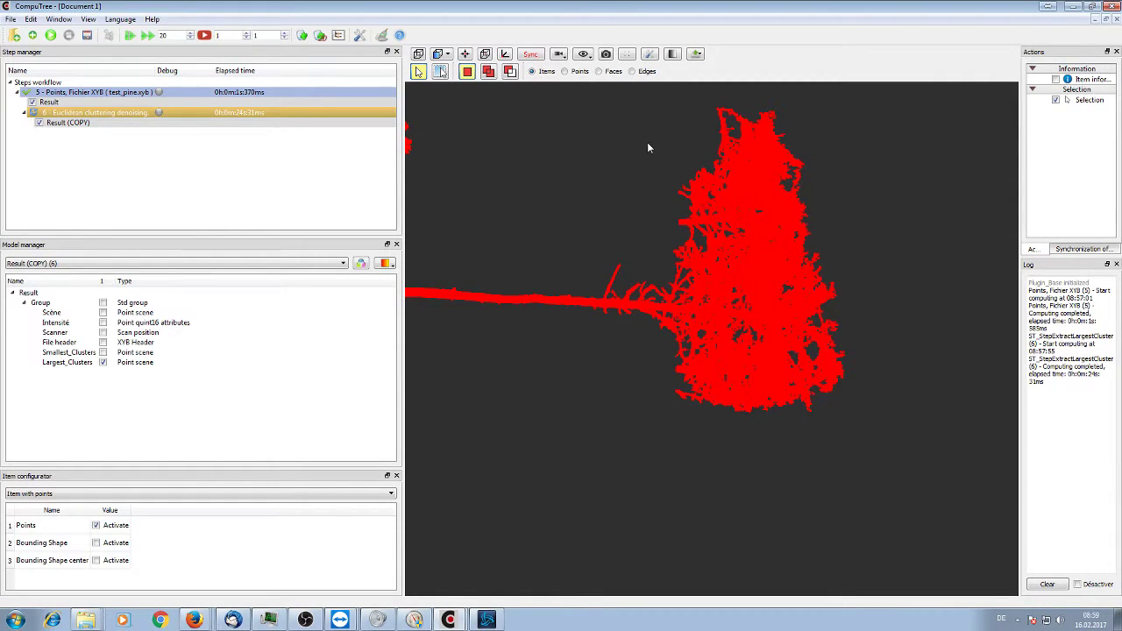
pyautogui.click(409, 140)
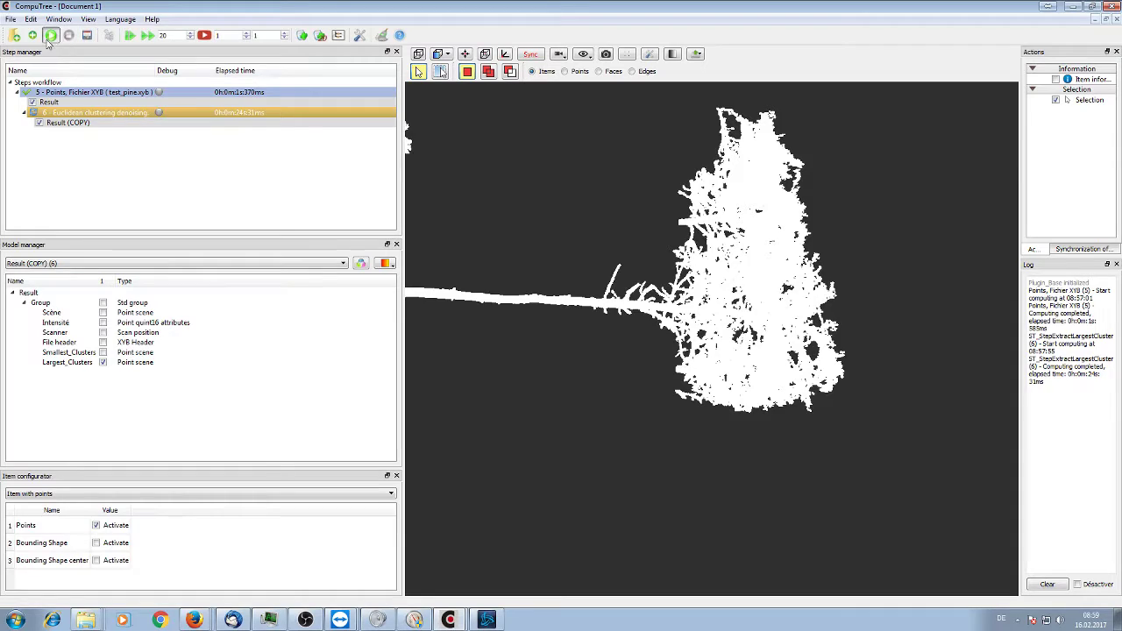
pyautogui.click(50, 36)
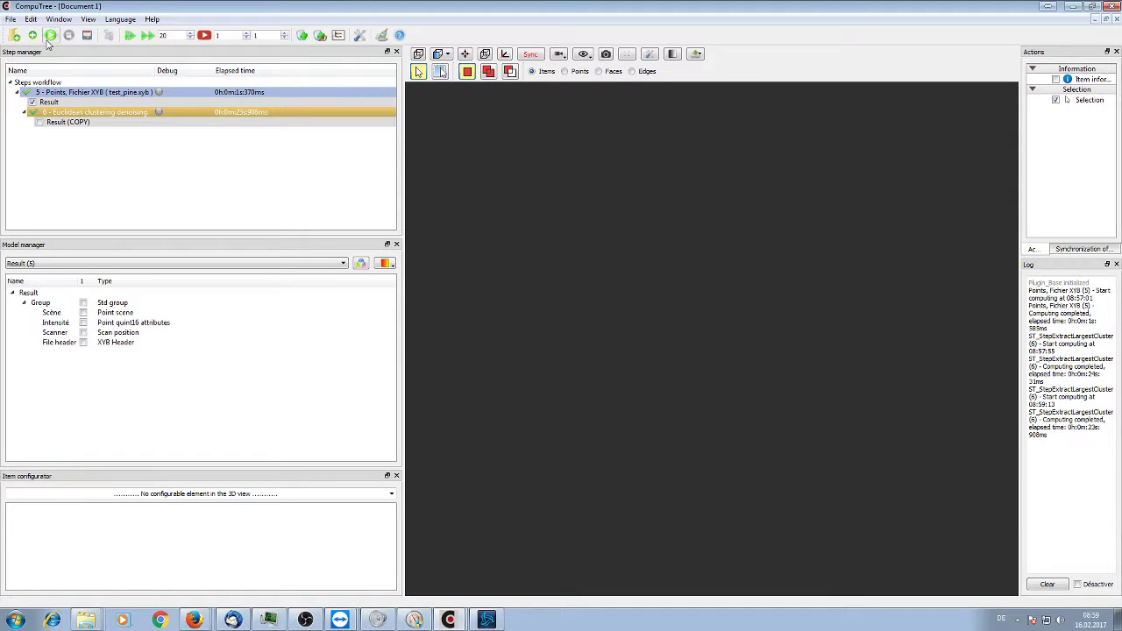
# - Display the Largest_Clusters point scene of the recomputed result and examine the pine up close and as a whole
pyautogui.click(40, 123)
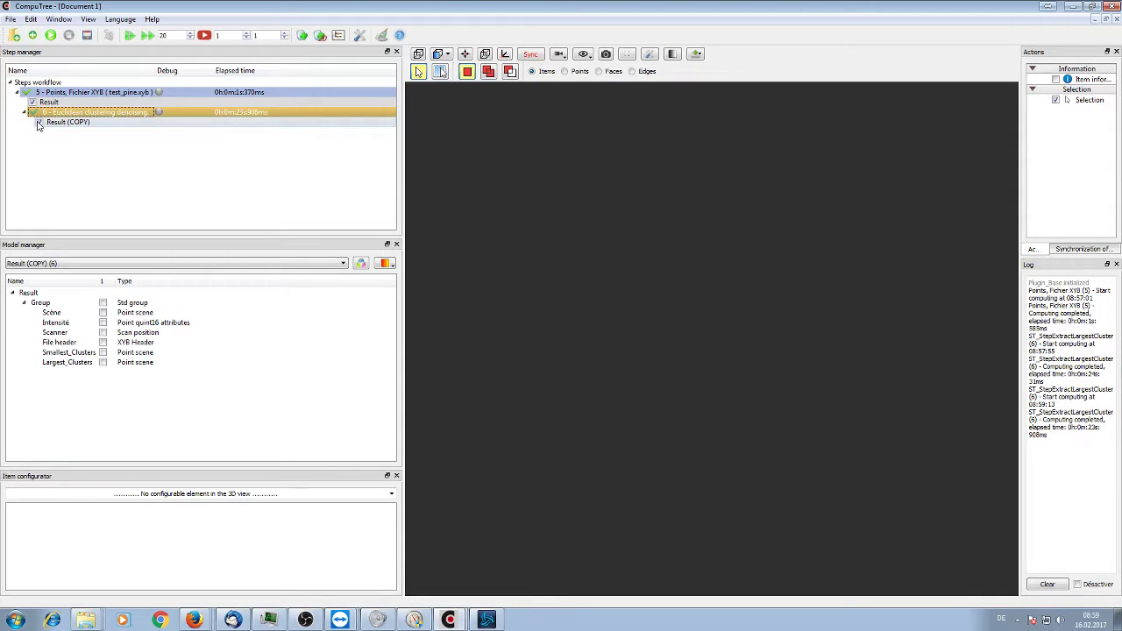
pyautogui.click(103, 362)
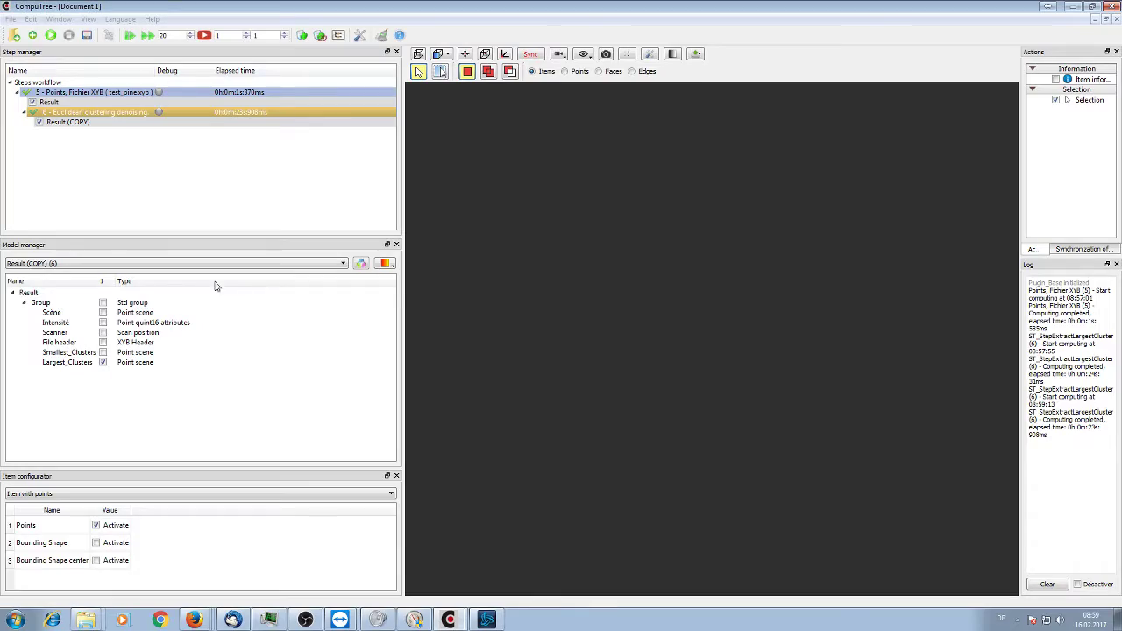
pyautogui.moveTo(604, 288); pyautogui.dragTo(618, 314)
pyautogui.scroll(5, 800, 298)
pyautogui.moveTo(800, 297); pyautogui.dragTo(727, 240)
pyautogui.scroll(-2, 727, 240)
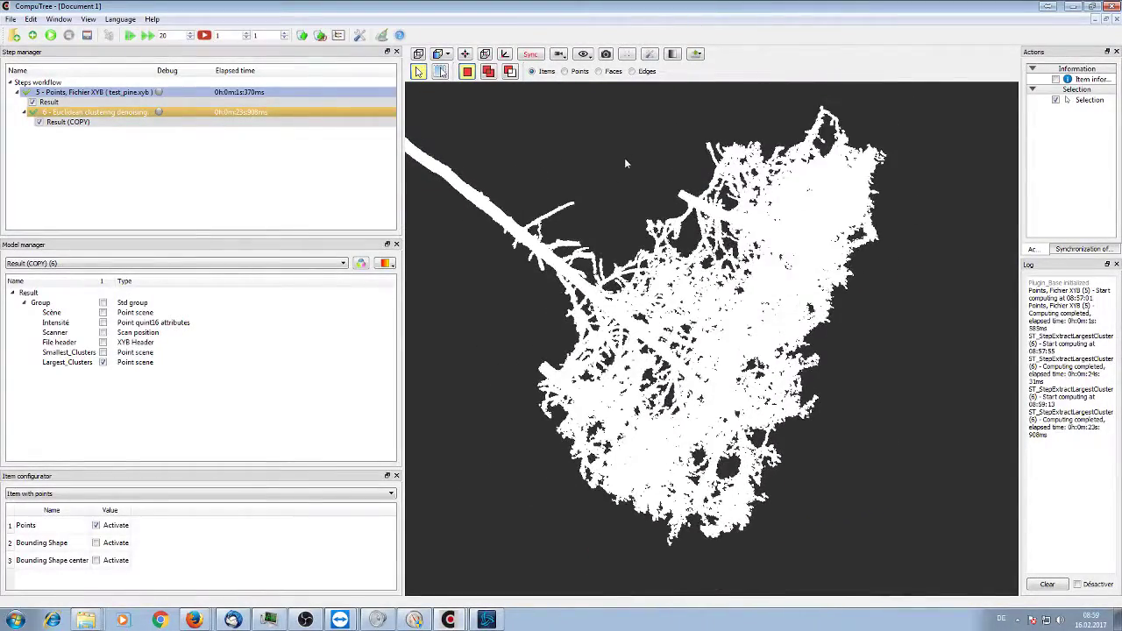
pyautogui.scroll(-2, 625, 164)
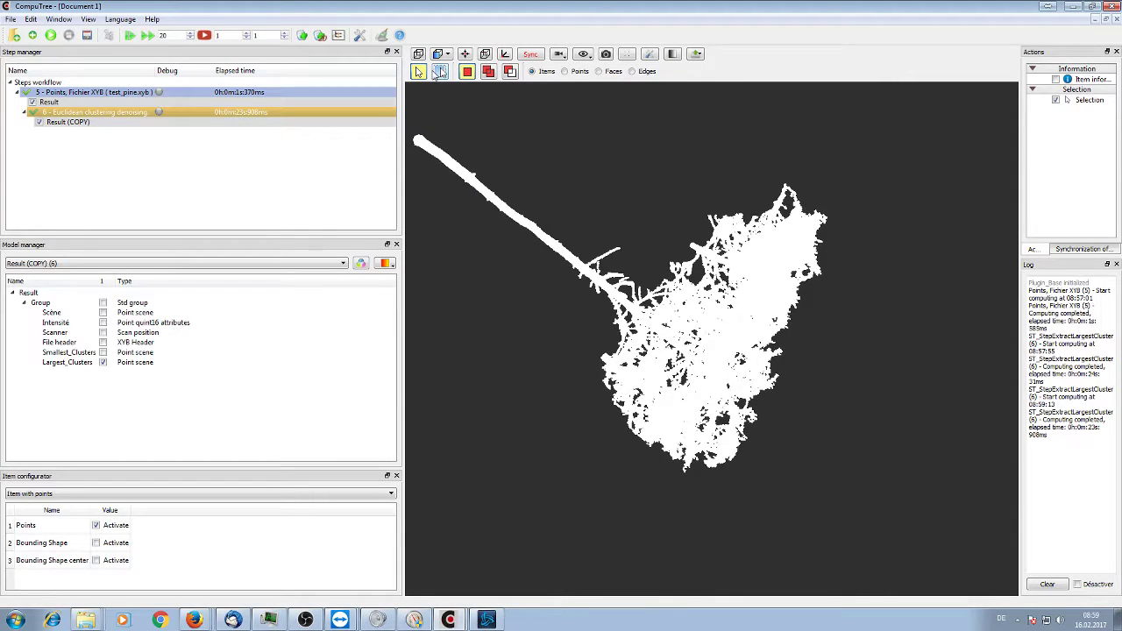
# - Try to select the whole pine as an item and subtract a box around the upper crown from the selection
pyautogui.click(440, 77)
pyautogui.moveTo(408, 96); pyautogui.dragTo(909, 526)
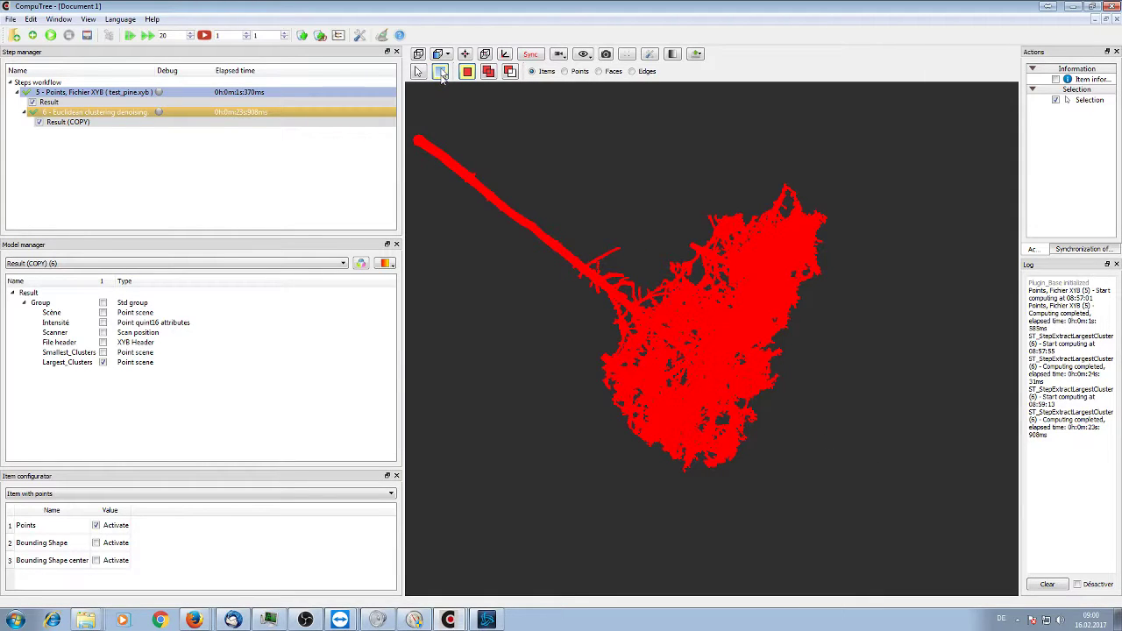
pyautogui.click(510, 71)
pyautogui.moveTo(685, 169); pyautogui.dragTo(837, 260)
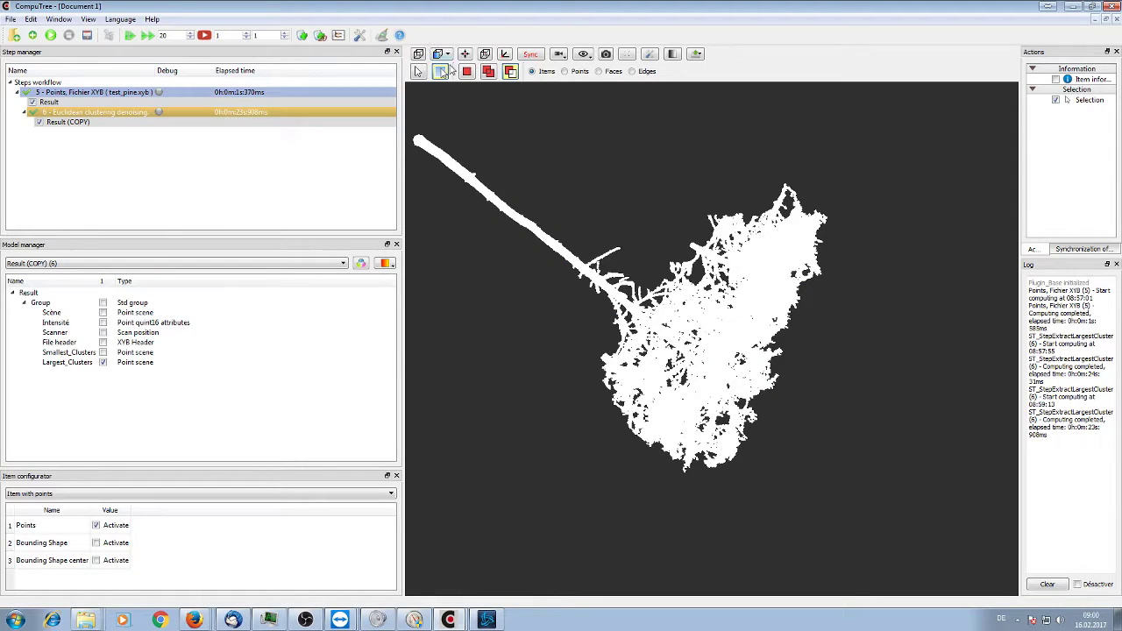
# - Select the whole pine again with a box in replace-selection mode
pyautogui.click(441, 72)
pyautogui.moveTo(426, 130); pyautogui.dragTo(890, 523)
pyautogui.click(466, 71)
pyautogui.moveTo(417, 94); pyautogui.dragTo(881, 477)
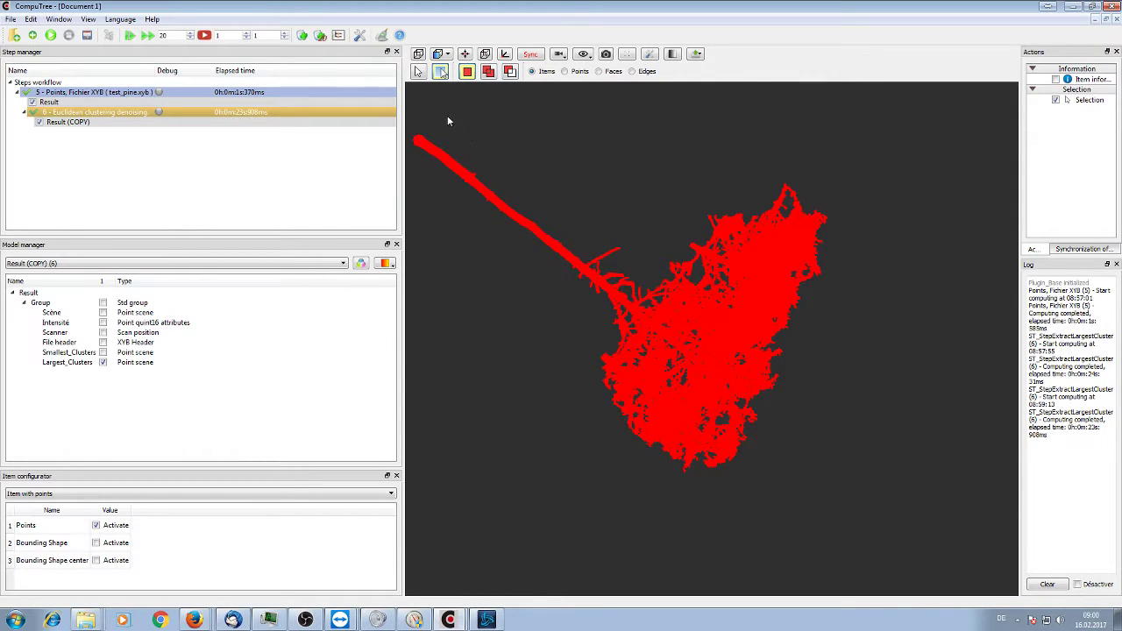
# - Switch selection to individual points and subtract the protruding part of the crown from the selection with several overlapping boxes
pyautogui.click(564, 71)
pyautogui.click(509, 73)
pyautogui.moveTo(712, 159); pyautogui.dragTo(843, 265)
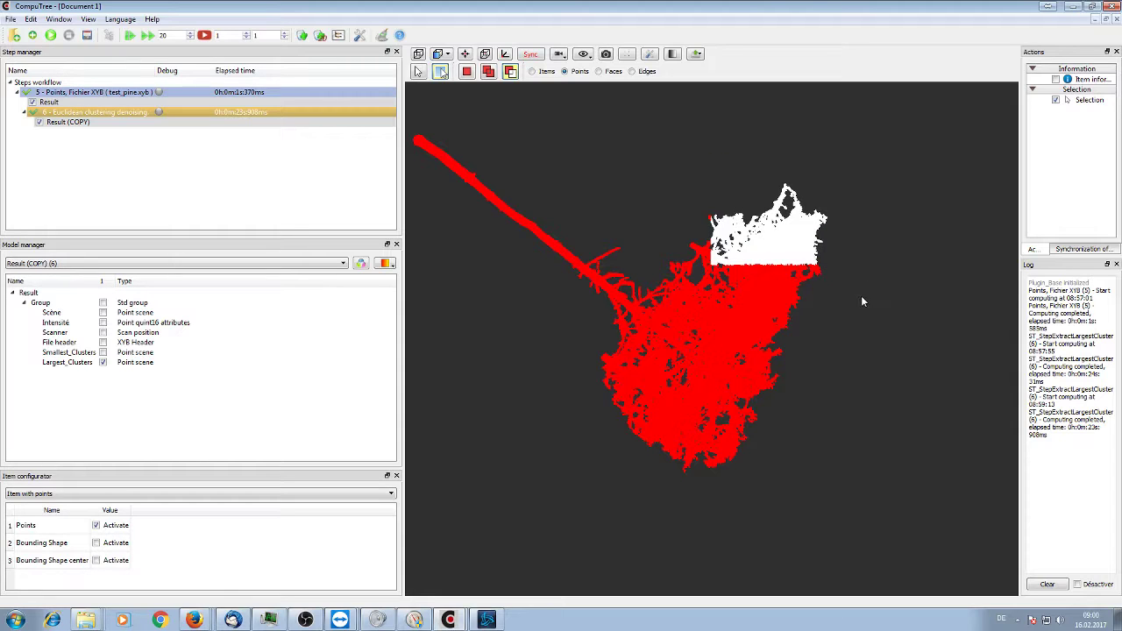
pyautogui.moveTo(859, 306); pyautogui.dragTo(764, 201)
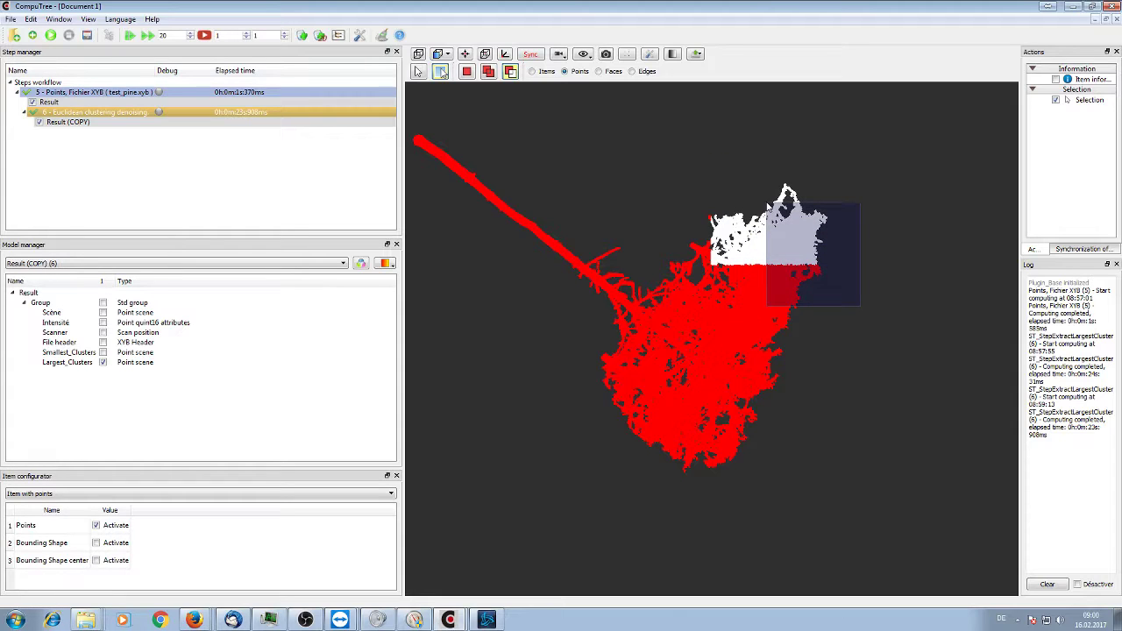
pyautogui.moveTo(685, 201); pyautogui.dragTo(780, 303)
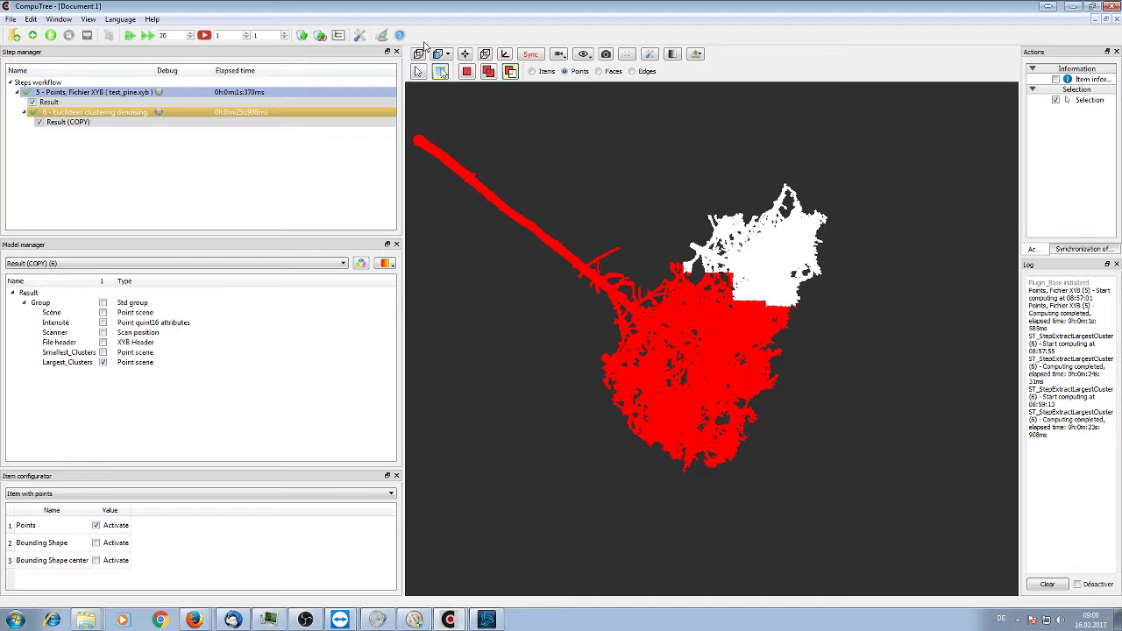
pyautogui.moveTo(602, 196); pyautogui.dragTo(475, 150)
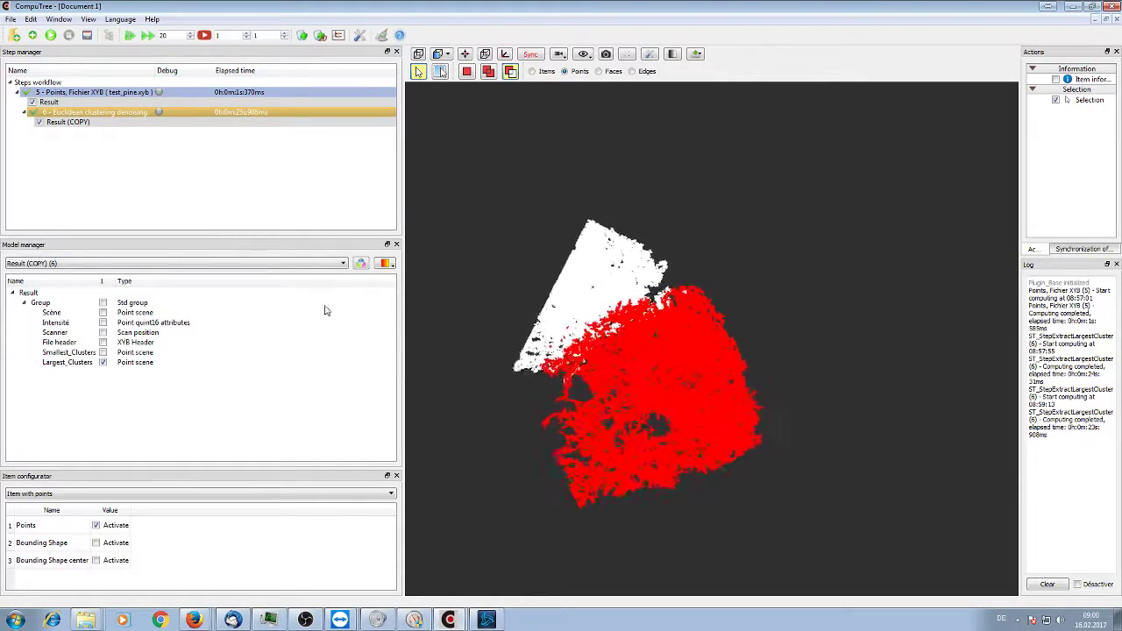
# - Check the base export options available for the selected pine points without exporting anything
pyautogui.click(614, 424)
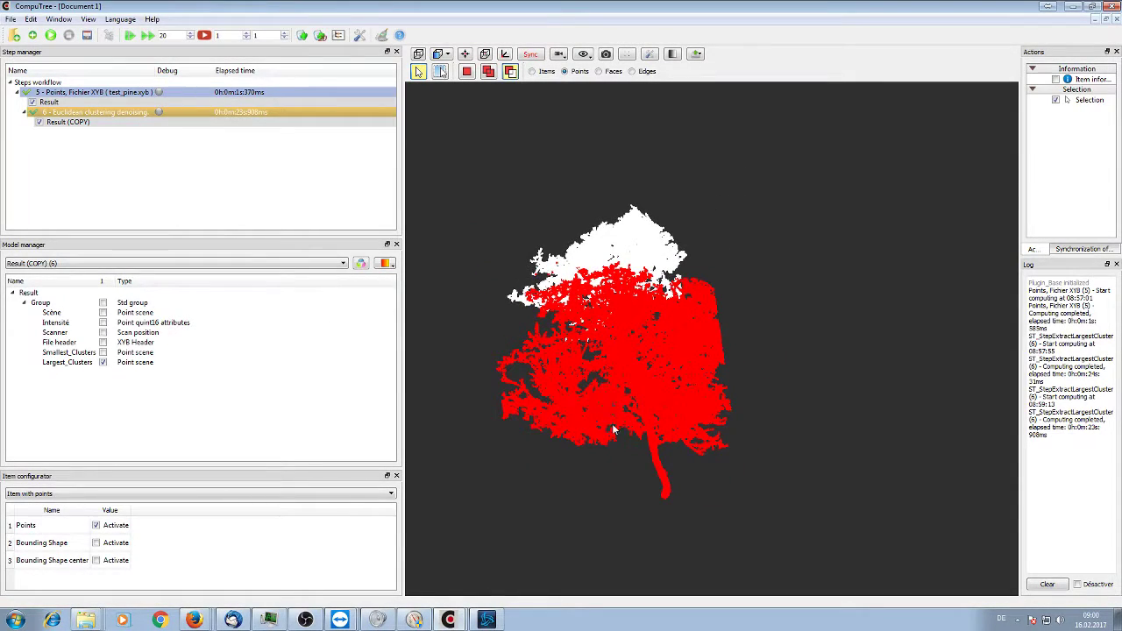
pyautogui.moveTo(614, 432); pyautogui.dragTo(849, 225)
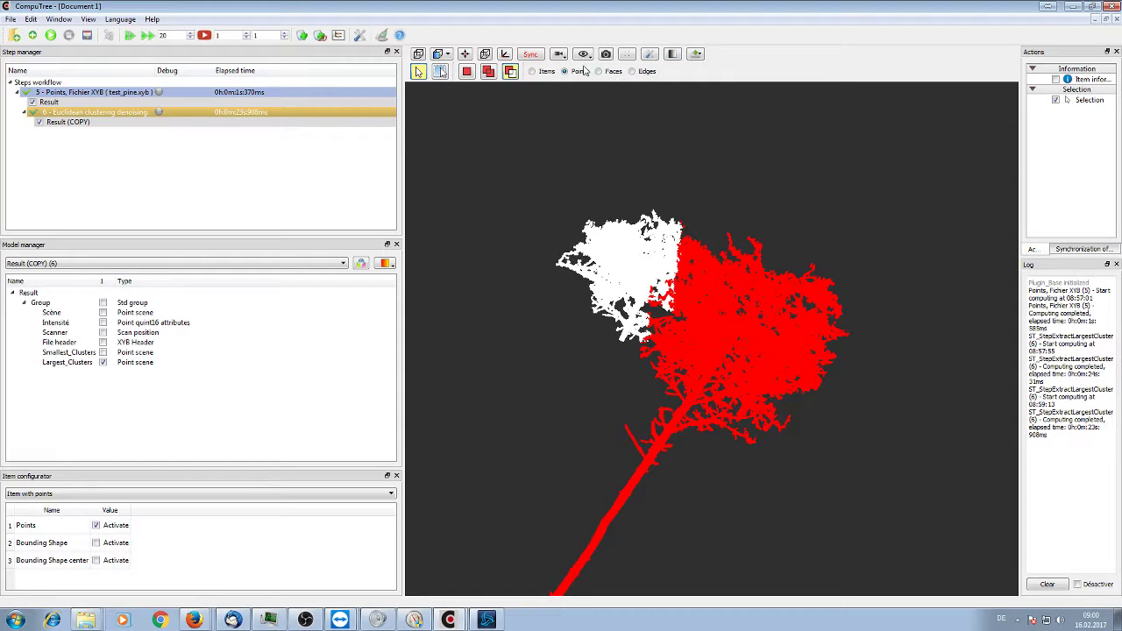
pyautogui.click(695, 56)
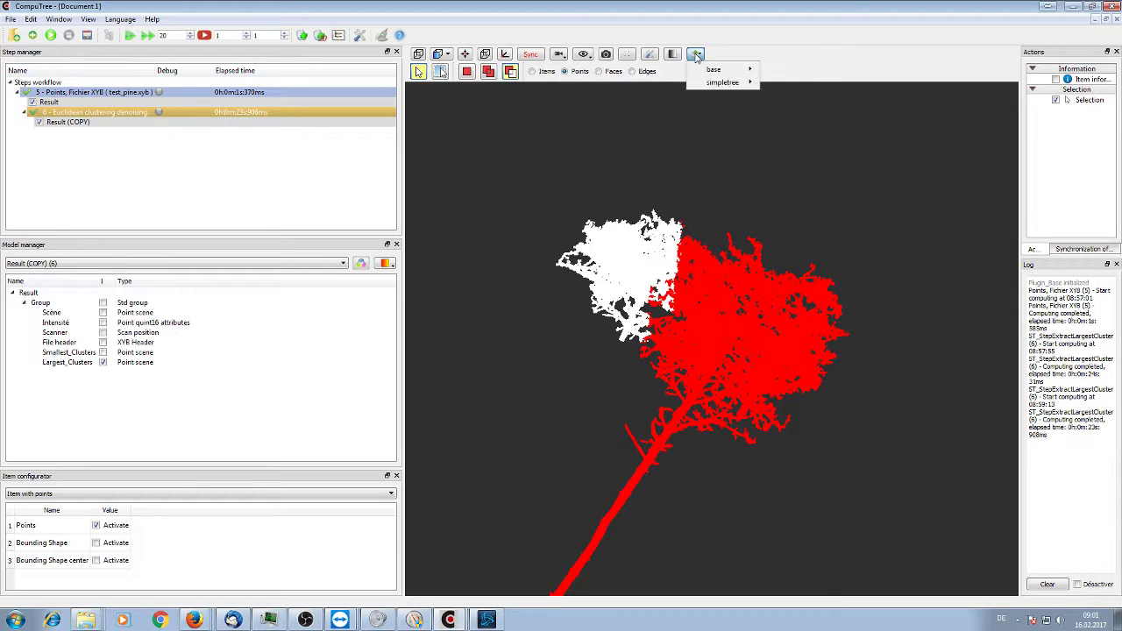
pyautogui.moveTo(713, 70)
pyautogui.moveTo(805, 73)
pyautogui.click(743, 234)
# - Examine the boundary between the selected pine points and the deselected crown part up close and from several sides
pyautogui.scroll(3, 746, 241)
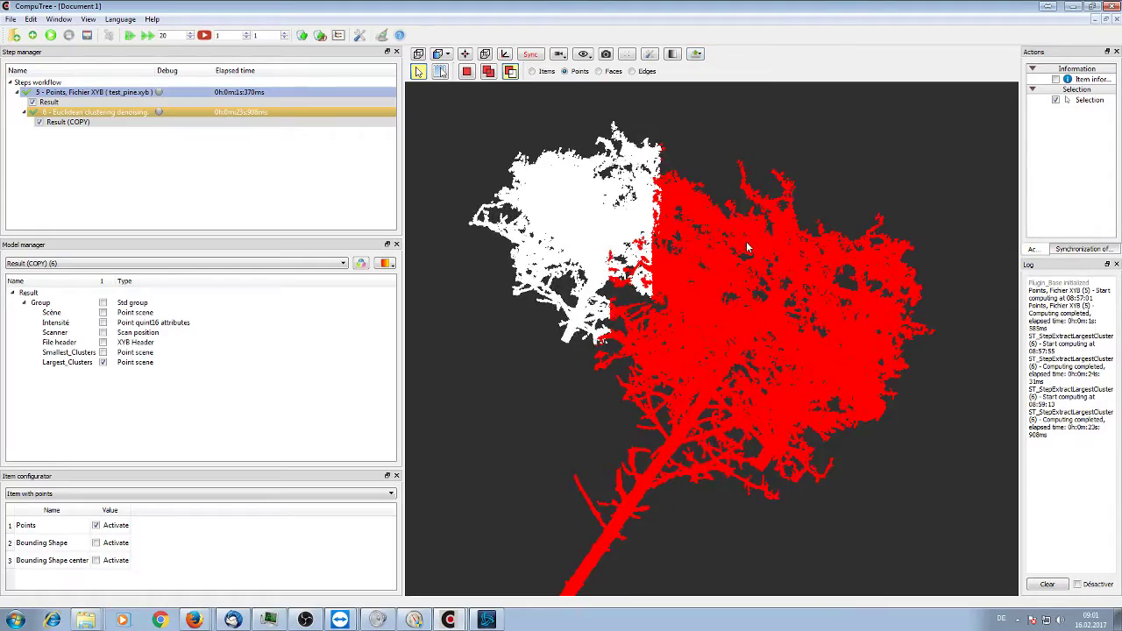
pyautogui.scroll(8, 746, 241)
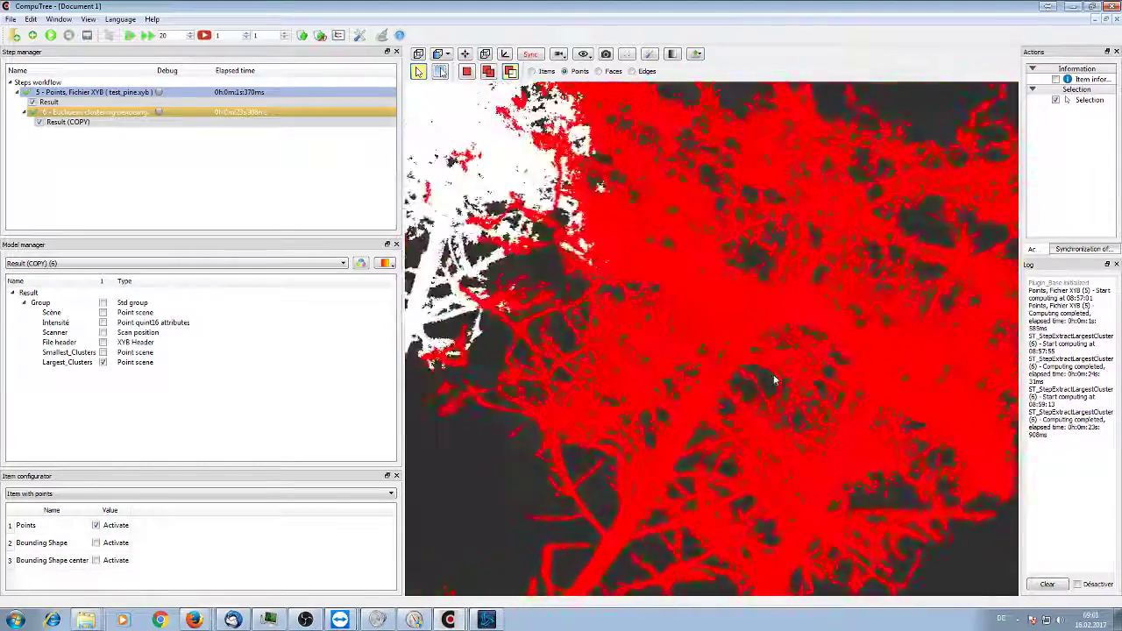
pyautogui.moveTo(774, 379); pyautogui.dragTo(773, 317)
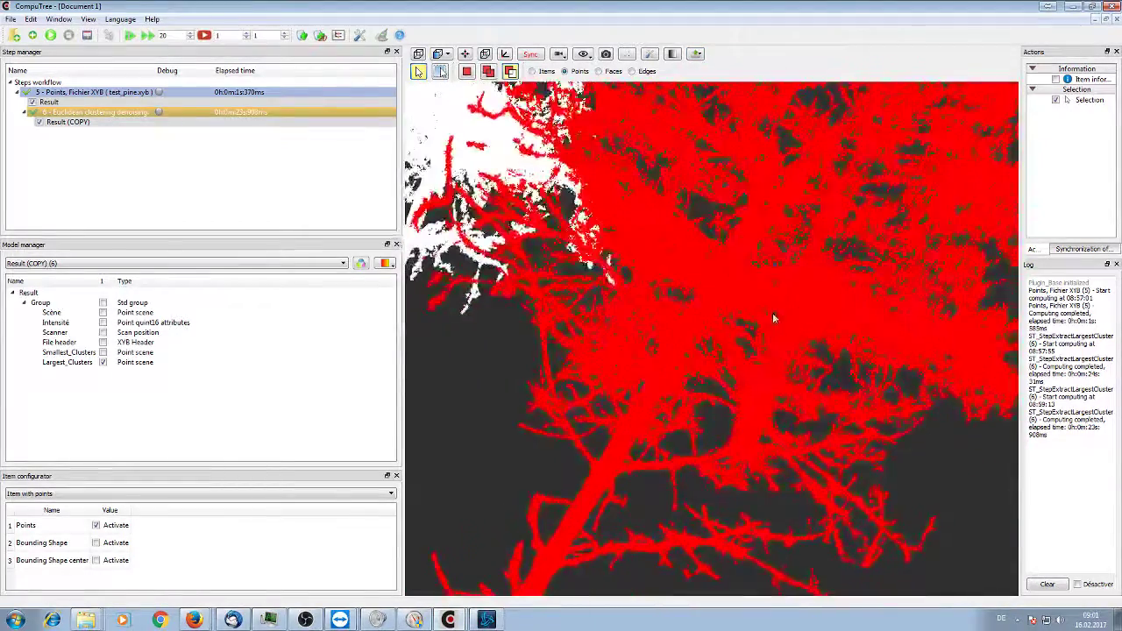
pyautogui.scroll(-5, 772, 312)
pyautogui.moveTo(774, 276); pyautogui.dragTo(792, 161)
pyautogui.moveTo(861, 189); pyautogui.dragTo(649, 367)
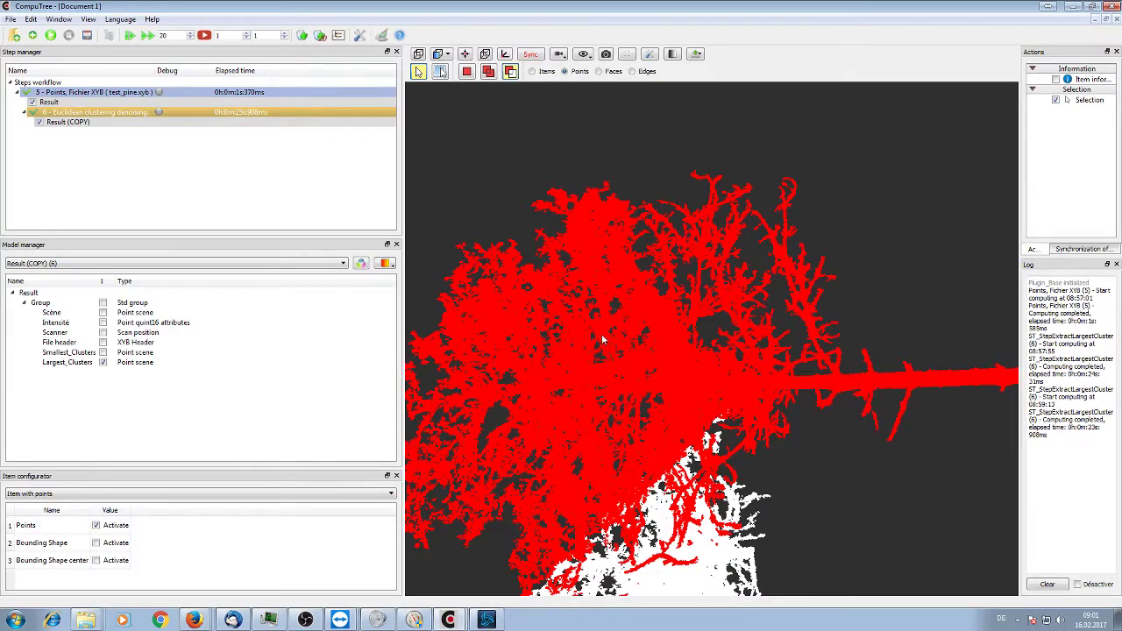
pyautogui.moveTo(881, 401); pyautogui.dragTo(666, 397)
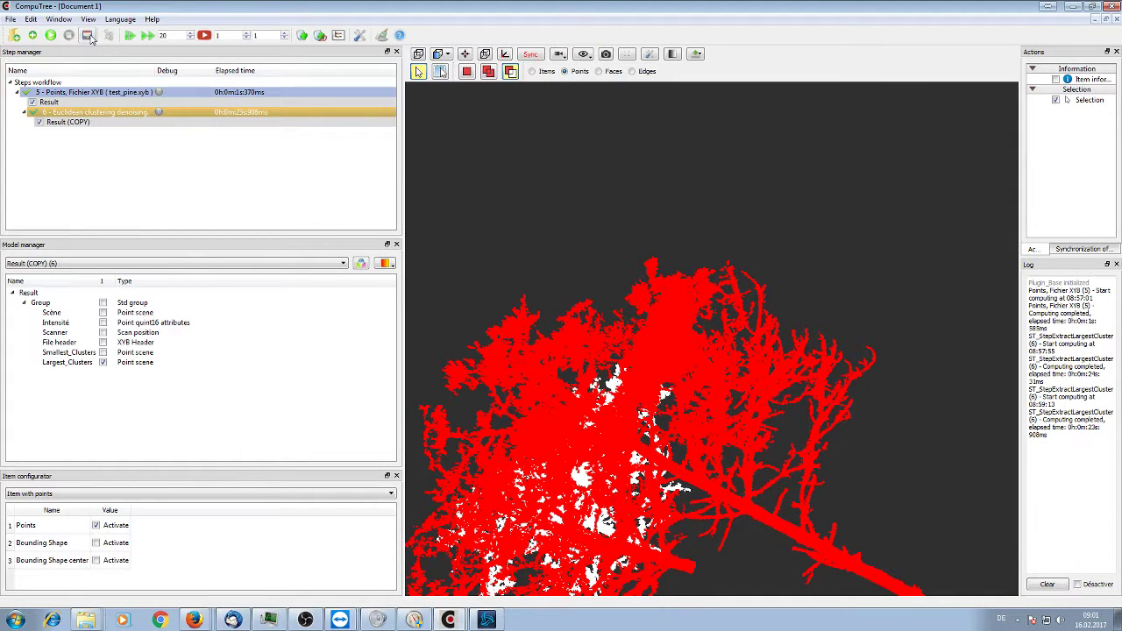
pyautogui.click(311, 617)
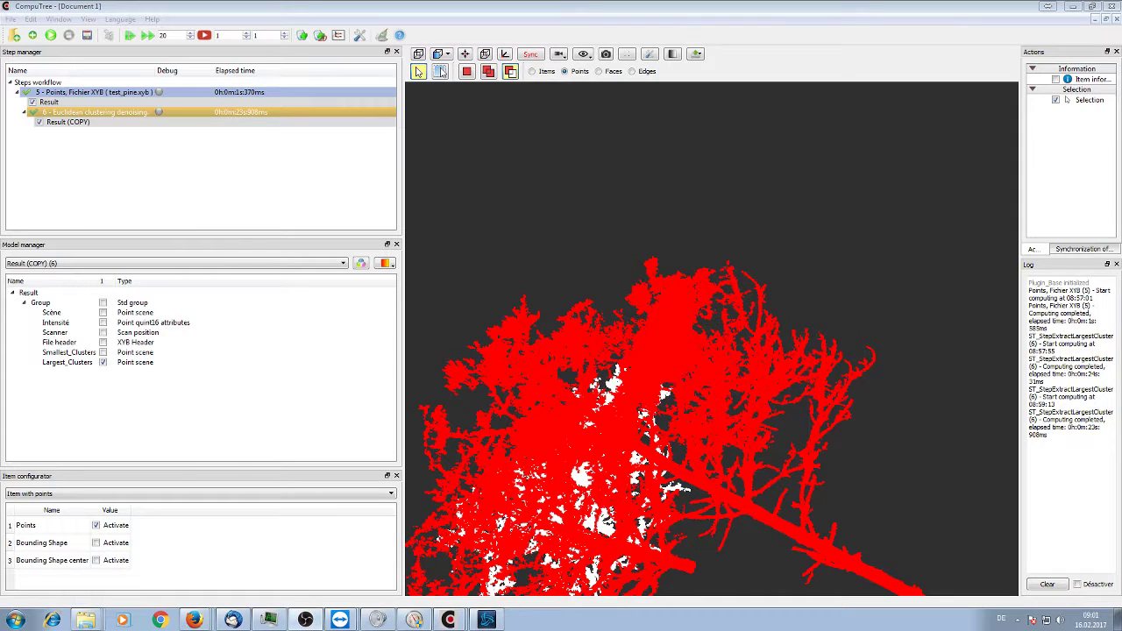